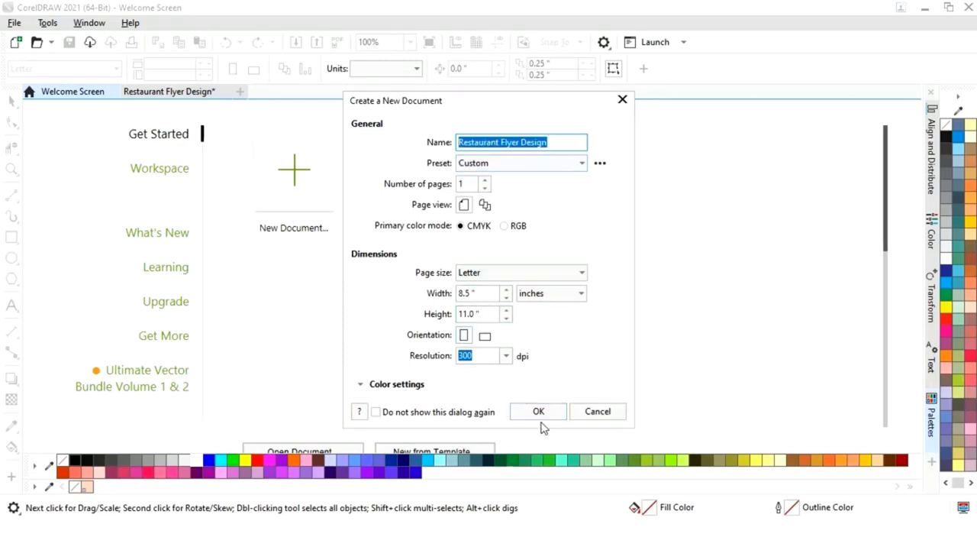
# Create the Letter-size Restaurant Flyer Design document and draw a rectangle about 6.5 by 8.5 inches on the page
pyautogui.click(539, 411)
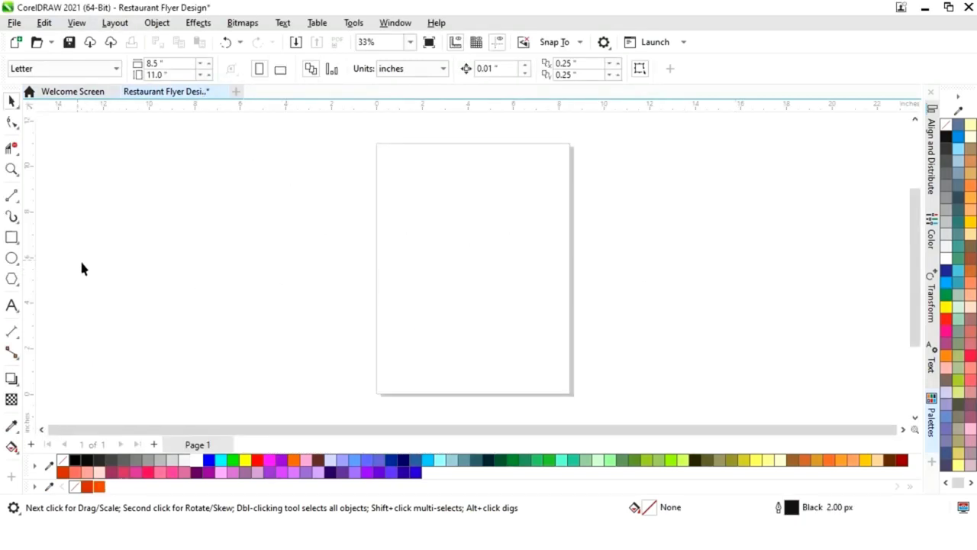
pyautogui.click(11, 237)
pyautogui.moveTo(410, 178); pyautogui.dragTo(422, 201)
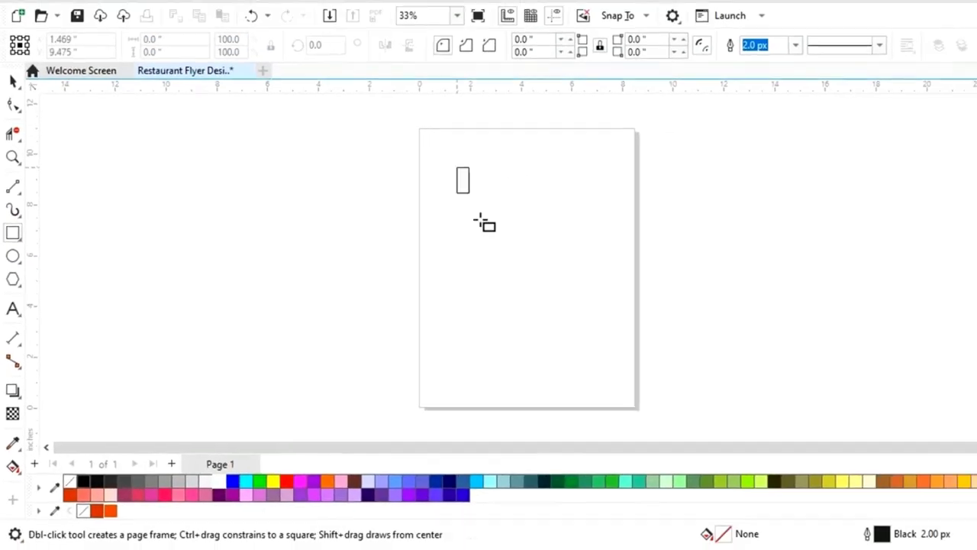
pyautogui.moveTo(480, 220); pyautogui.dragTo(620, 384)
# Set the rectangle's size to 8.5 inches wide and 11 inches high
pyautogui.doubleClick(153, 39)
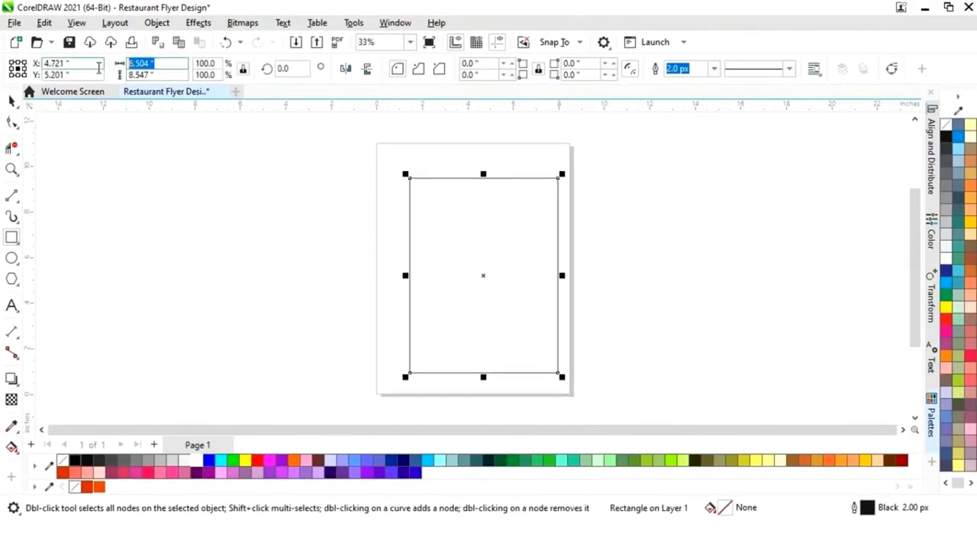
pyautogui.write('8')
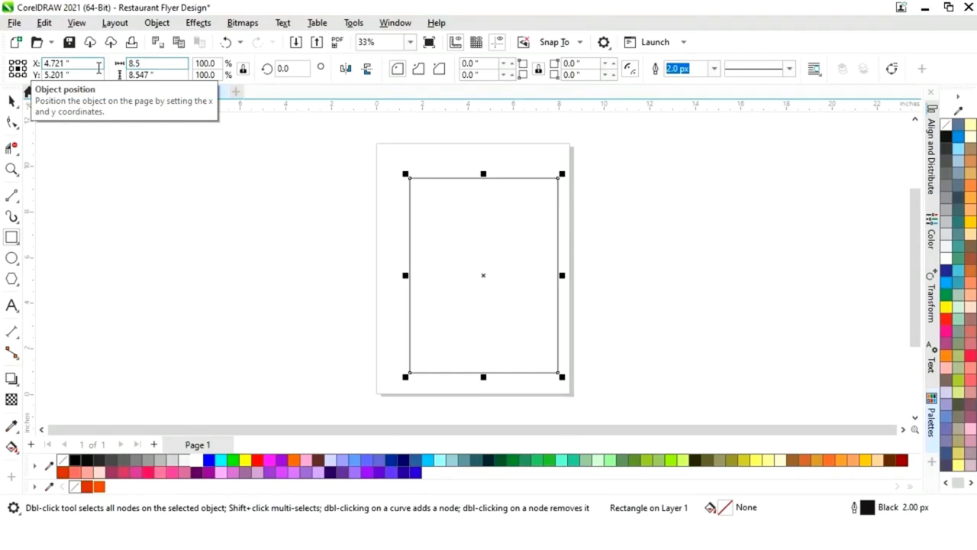
pyautogui.write('.5')
pyautogui.press('Tab')
pyautogui.write('11')
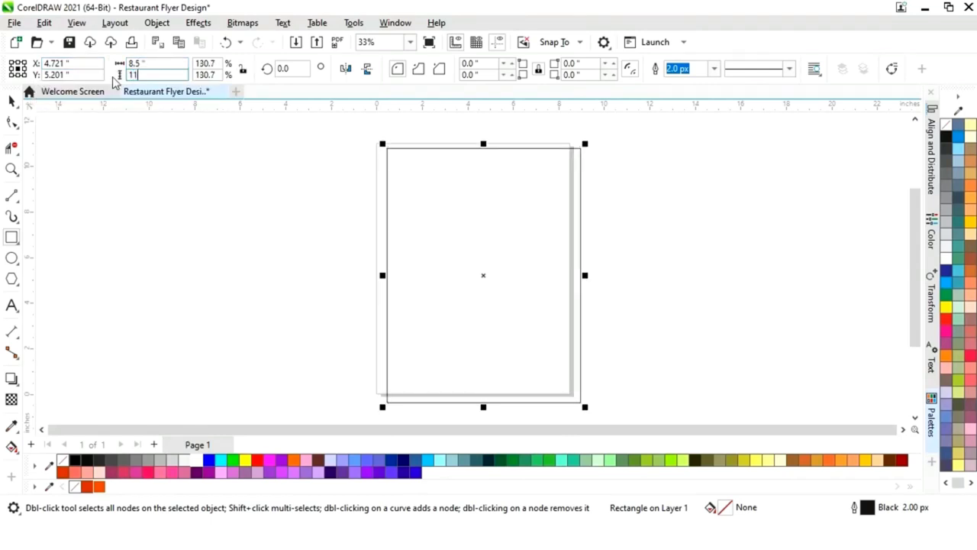
pyautogui.press('Return')
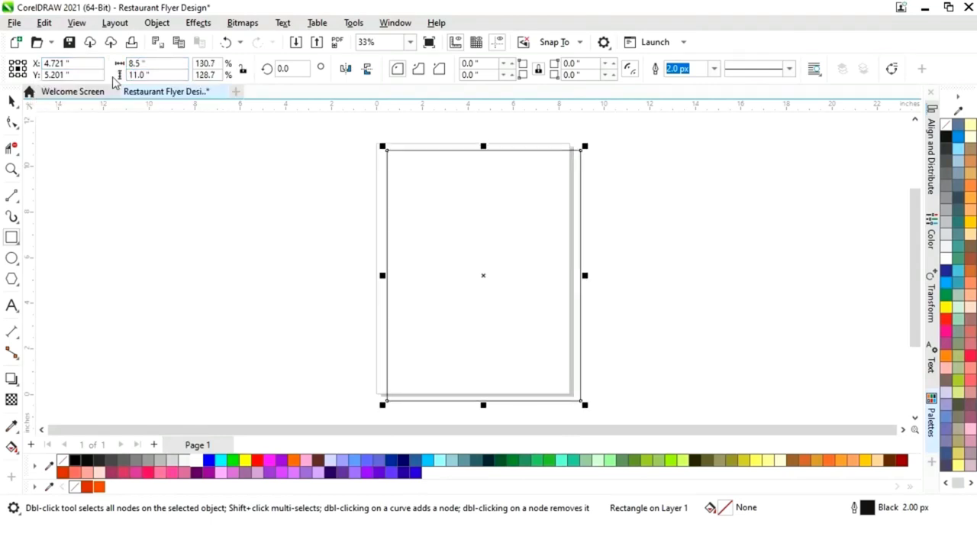
# Align the rectangle's center horizontally and vertically to the specified point at X 4.25 and Y 5.5 inches
pyautogui.click(12, 103)
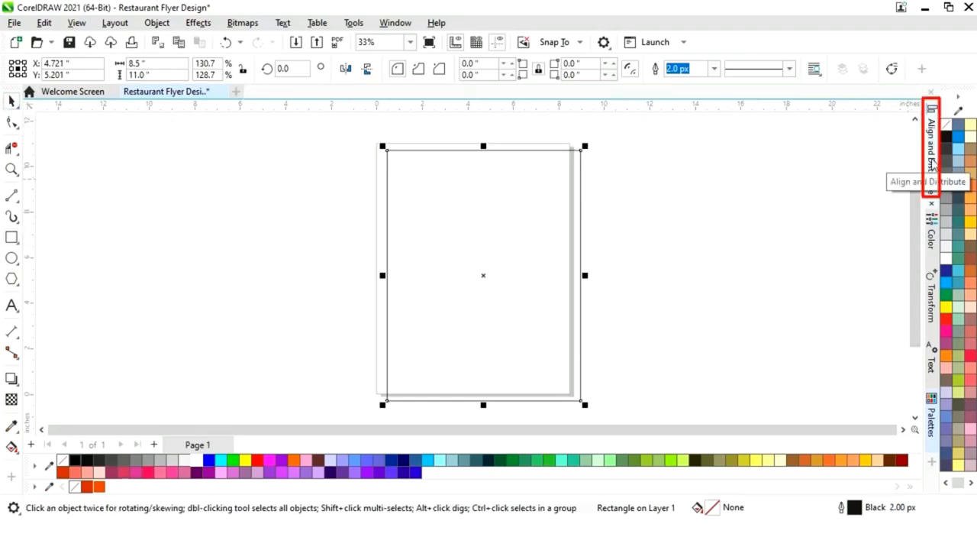
pyautogui.click(931, 164)
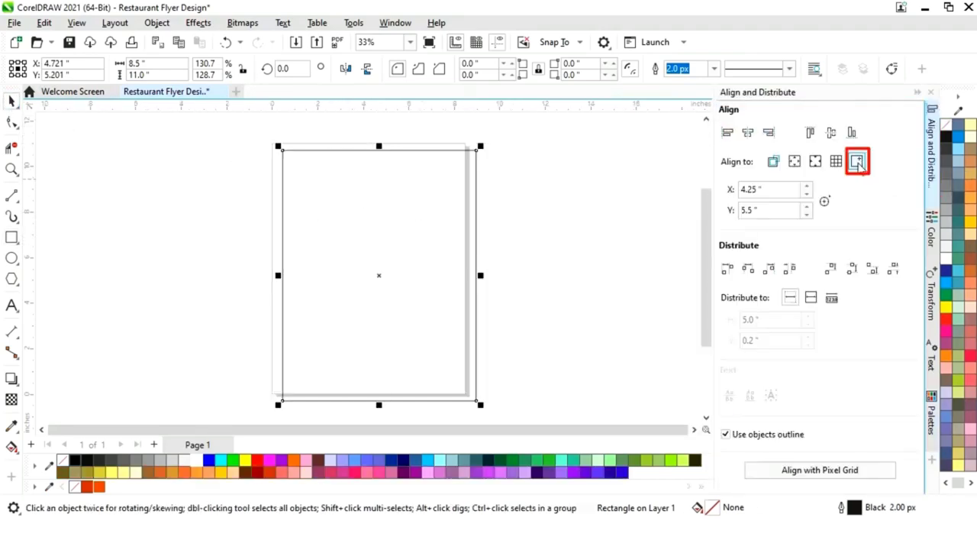
pyautogui.click(748, 132)
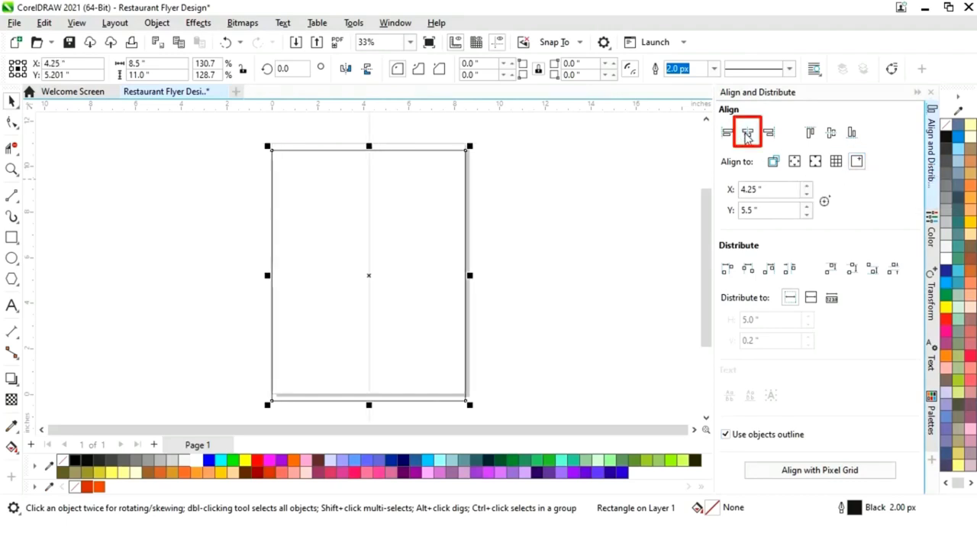
pyautogui.click(832, 134)
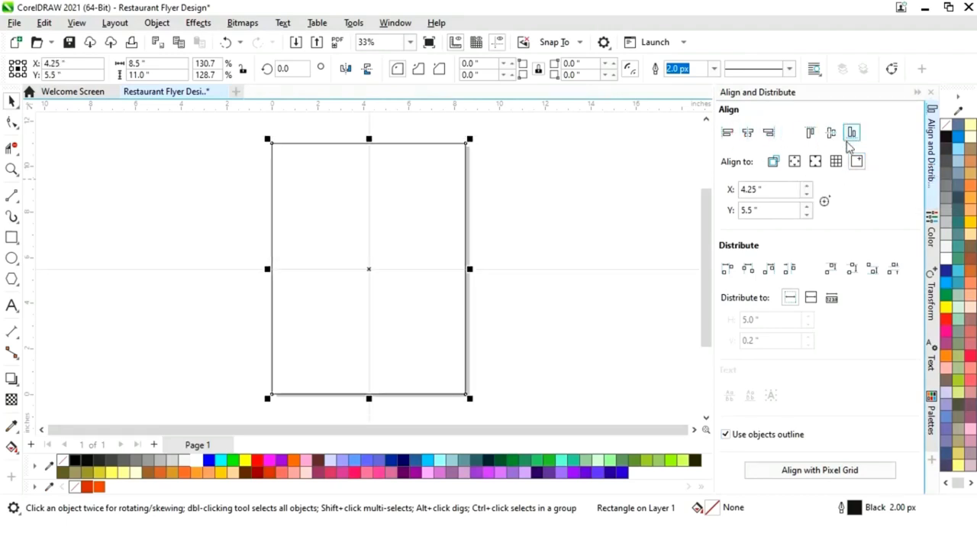
pyautogui.click(918, 92)
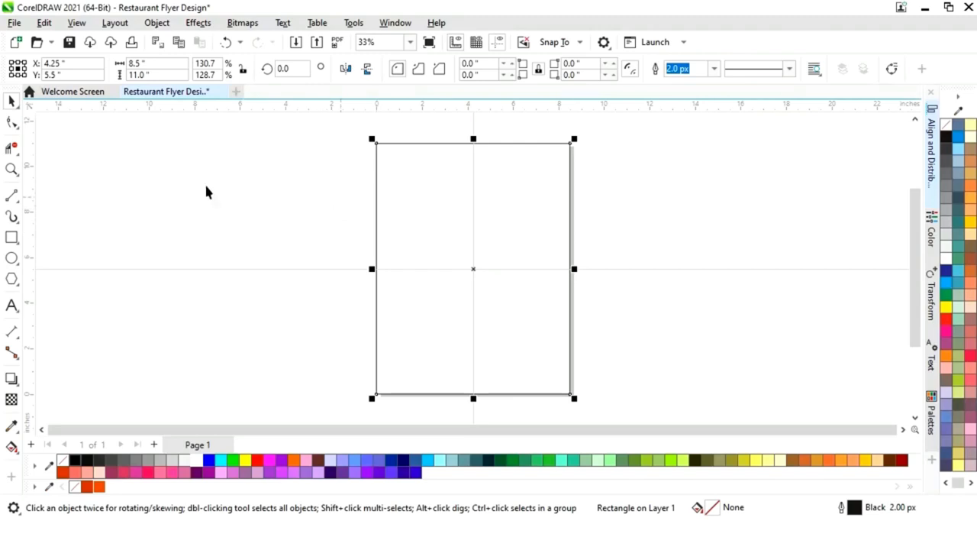
# Make a smaller concentric copy of the page-sized rectangle and set the copy to 8.25 by 10.75 inches
pyautogui.click(264, 194)
pyautogui.click(459, 214)
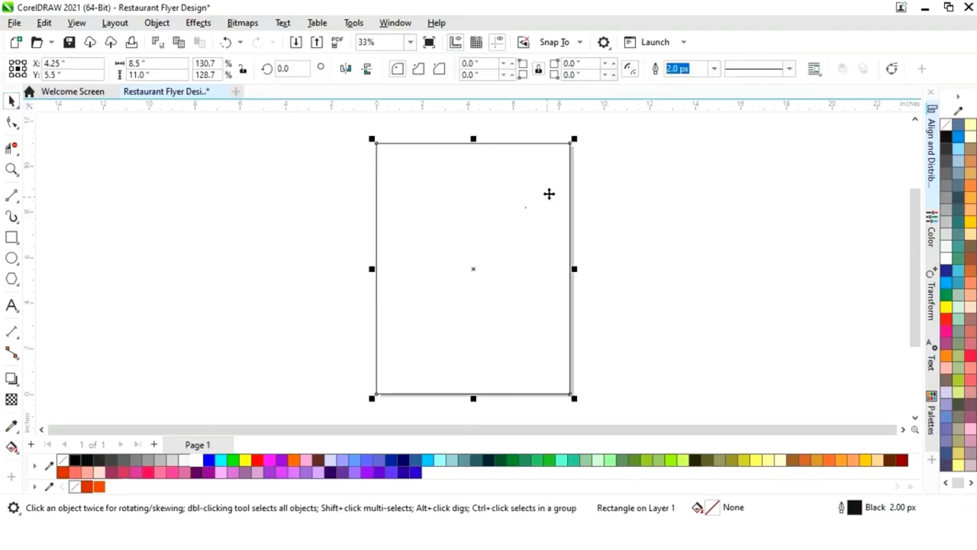
pyautogui.moveTo(574, 139); pyautogui.dragTo(572, 143)
pyautogui.doubleClick(129, 63)
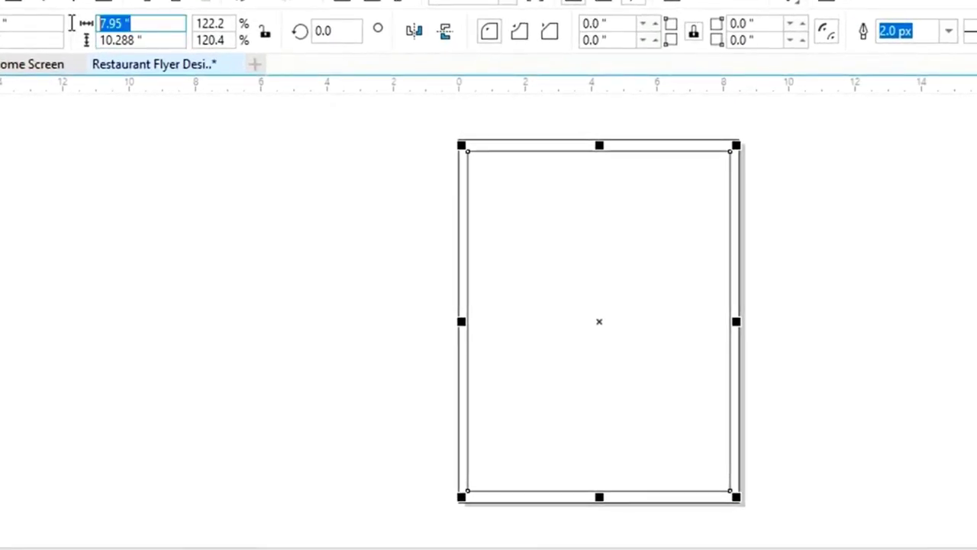
pyautogui.write('8.')
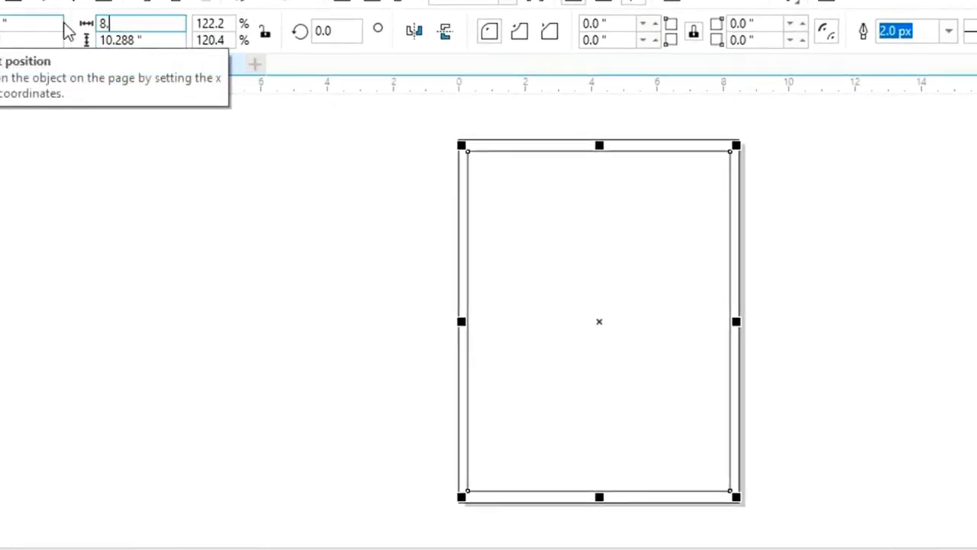
pyautogui.write('25')
pyautogui.press('Tab')
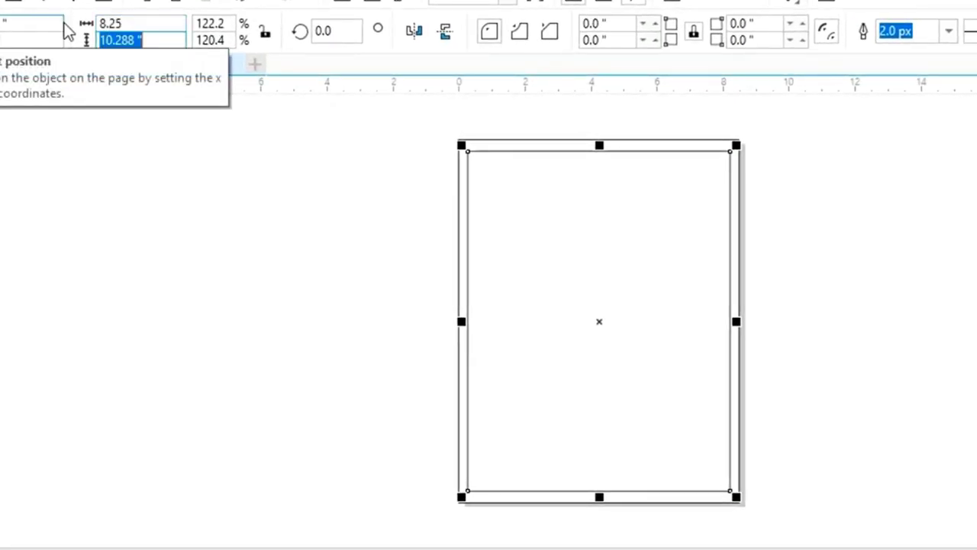
pyautogui.write('1')
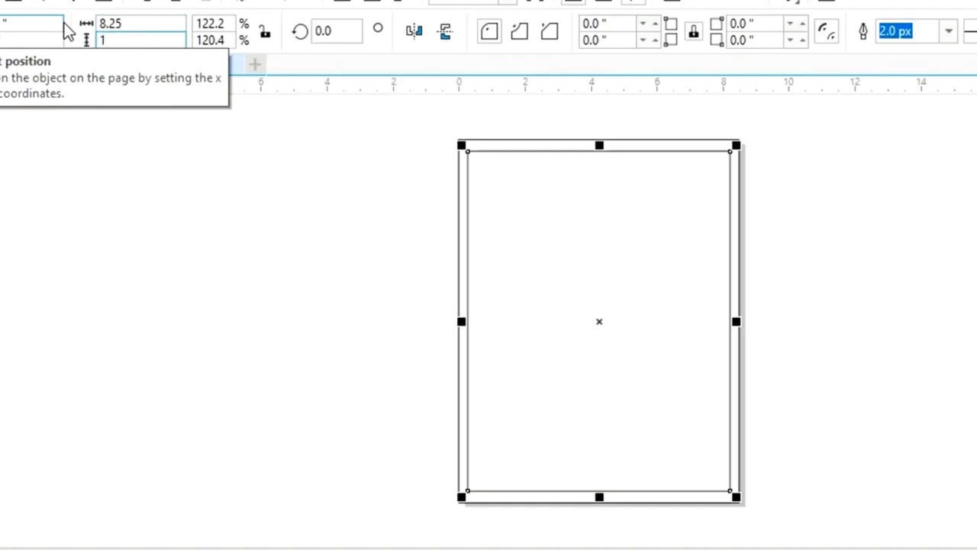
pyautogui.write('0.75')
pyautogui.press('Return')
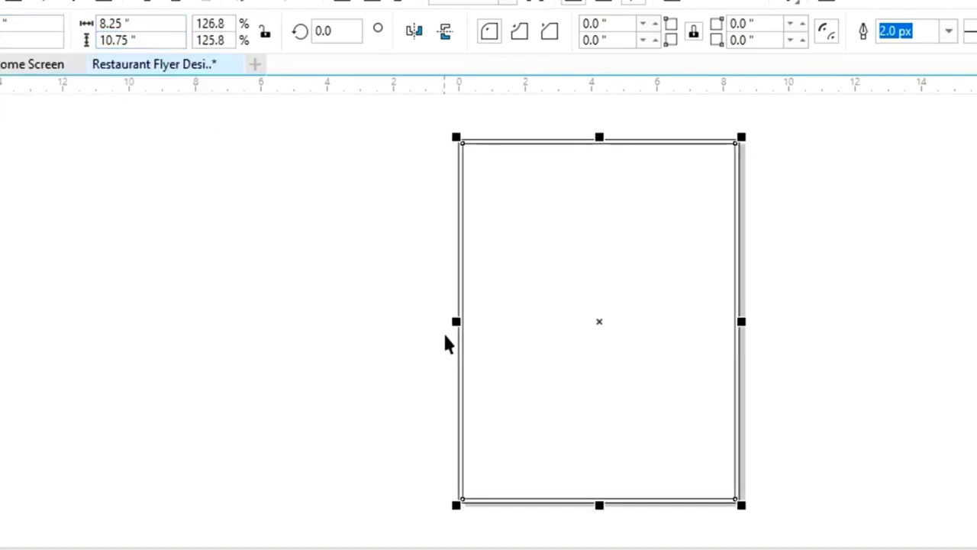
pyautogui.click(853, 248)
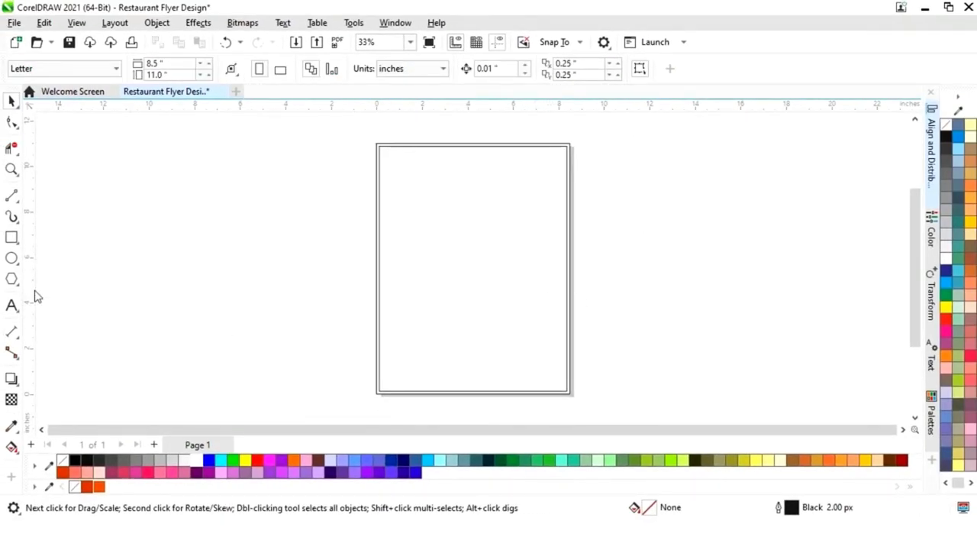
# Add vertical guidelines at the page's left edge and at 8.375 inches, and horizontal guidelines at 10.875 and 0 inches
pyautogui.moveTo(384, 306); pyautogui.dragTo(376, 306)
pyautogui.moveTo(542, 307); pyautogui.dragTo(567, 299)
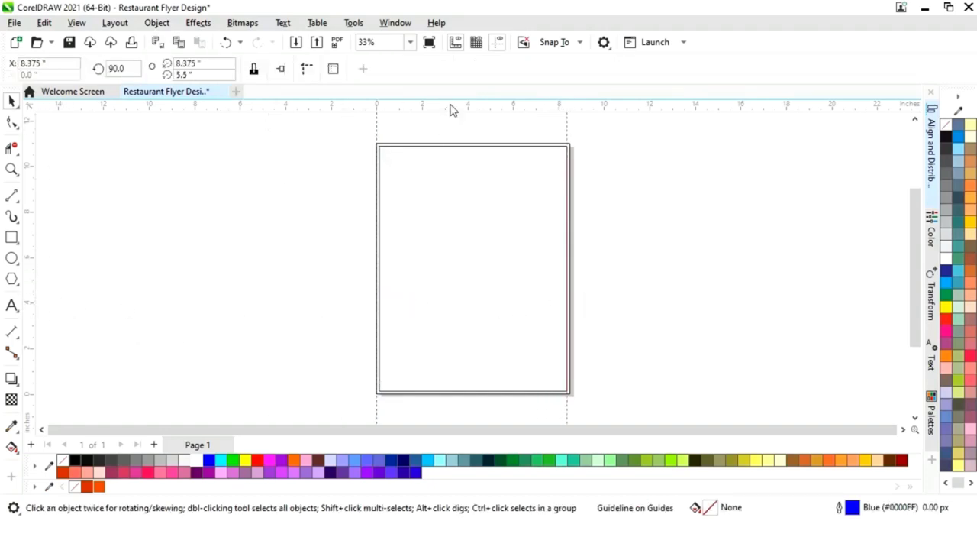
pyautogui.moveTo(452, 138); pyautogui.dragTo(454, 143)
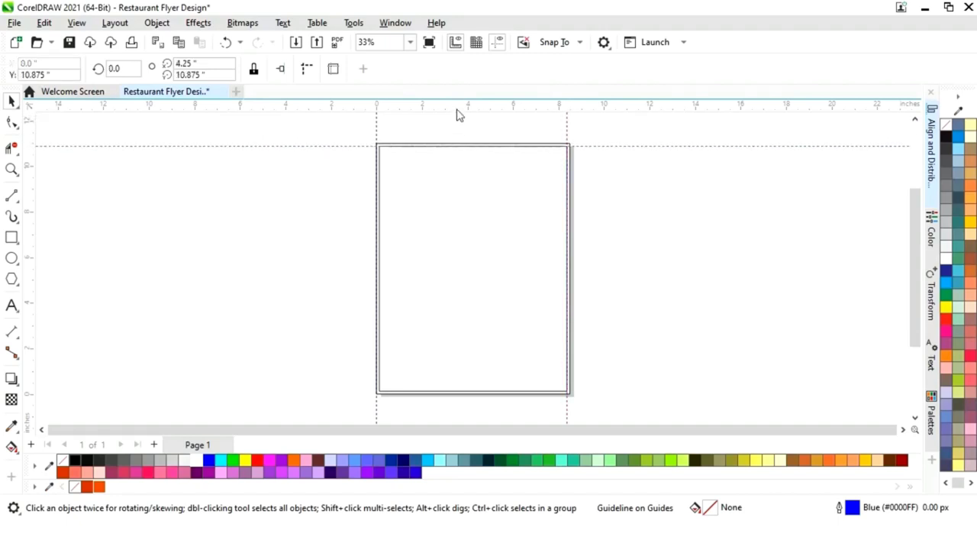
pyautogui.moveTo(468, 313); pyautogui.dragTo(468, 396)
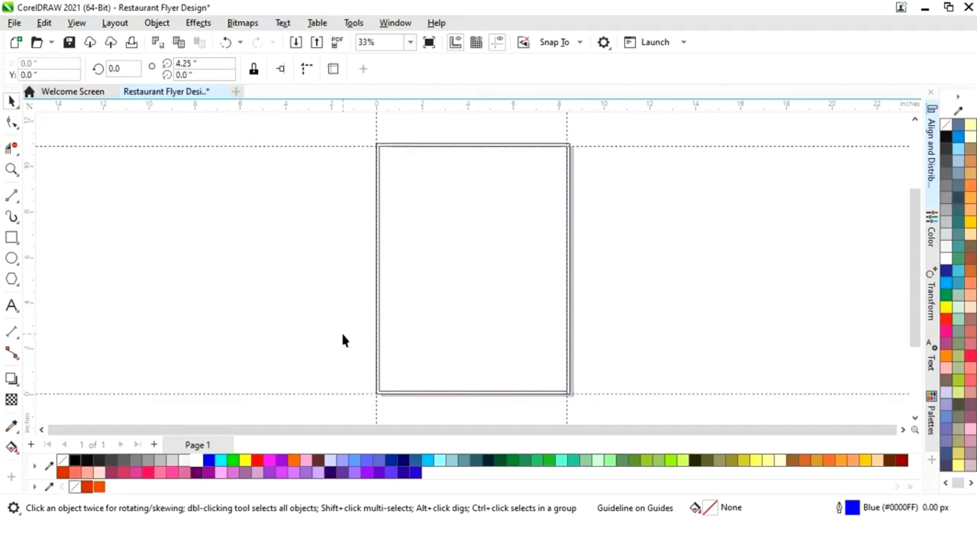
pyautogui.click(633, 228)
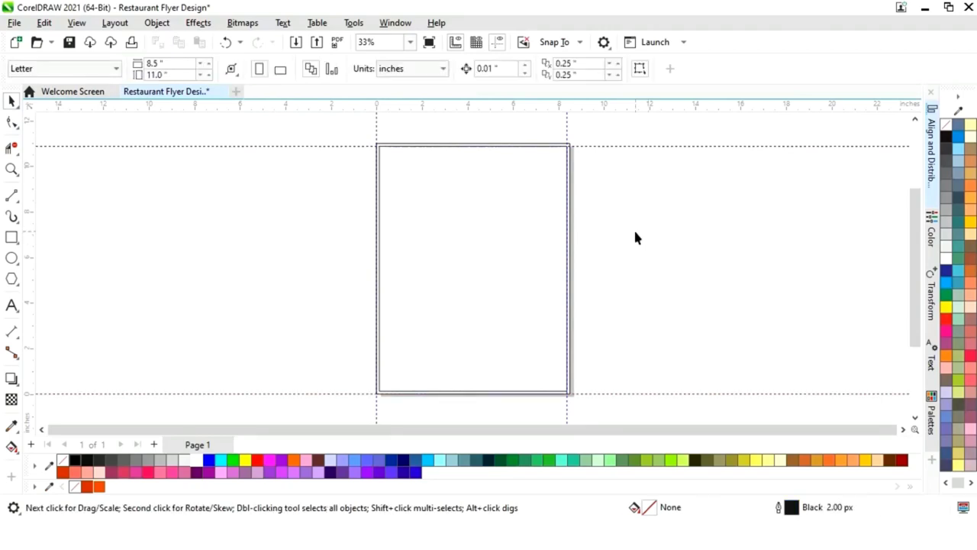
# Place a copy of the outer 8.5 by 11 inch rectangle beside the page's right edge, centered at about X 13.86 inches
pyautogui.scroll(1, 577, 286)
pyautogui.click(575, 282)
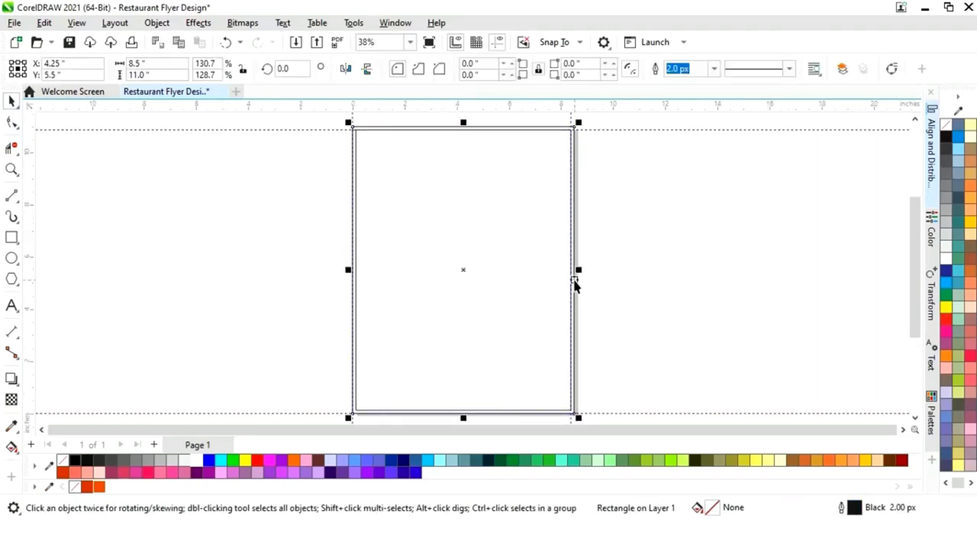
pyautogui.moveTo(463, 269); pyautogui.dragTo(715, 272)
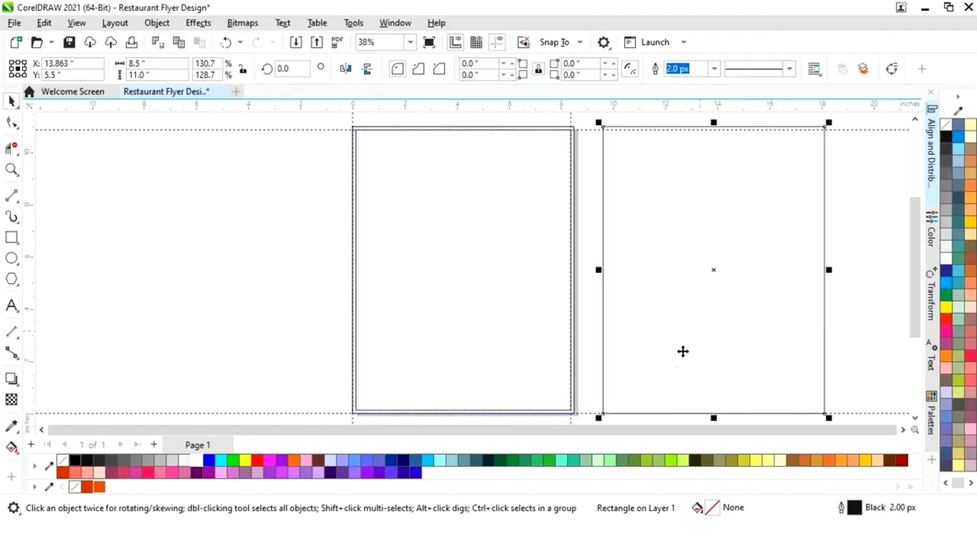
pyautogui.click(588, 334)
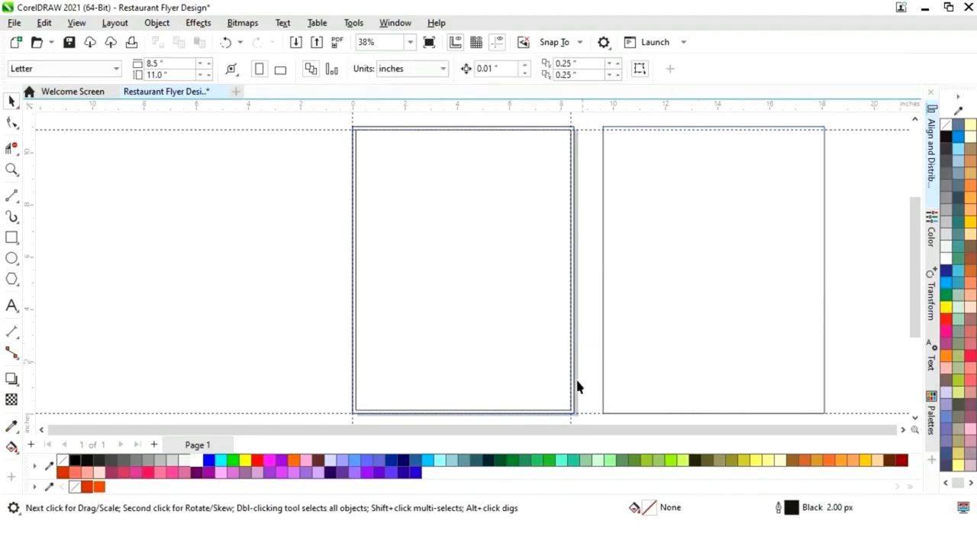
# Switch to the Images folder in File Explorer and bring Wood Background.jpg into the flyer drawing
pyautogui.hotkey('alt', 'Tab')
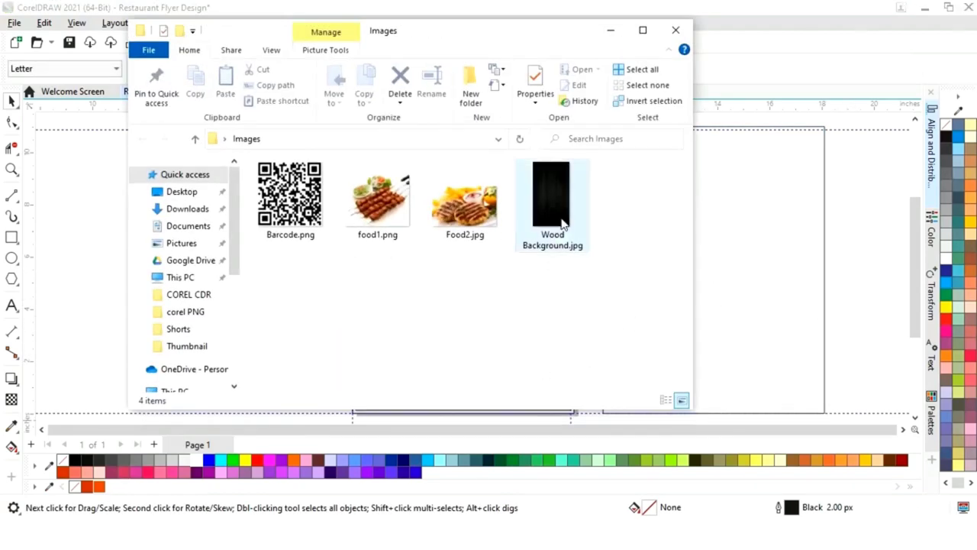
pyautogui.moveTo(559, 207); pyautogui.dragTo(352, 323)
pyautogui.click(611, 35)
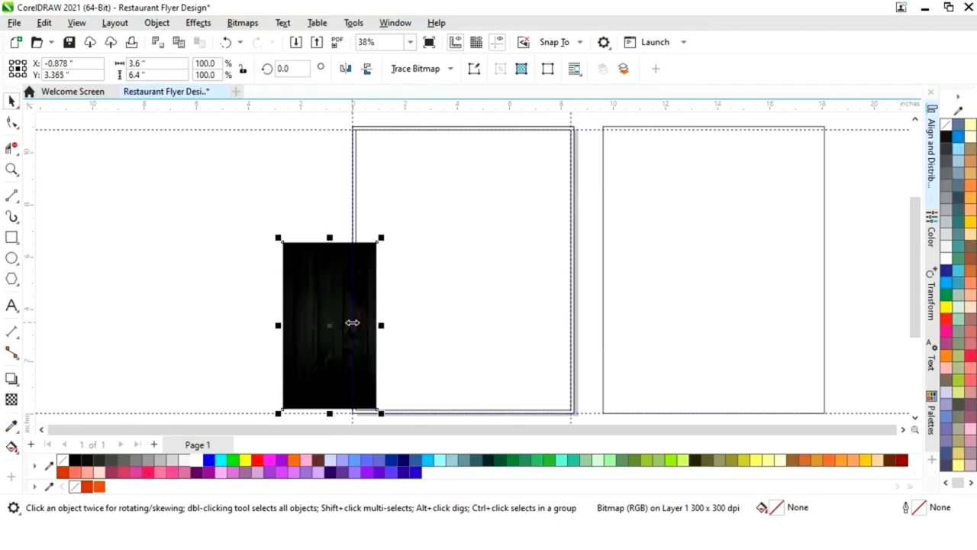
# Scale the wood background image proportionally to about 9.7 by 17.25 inches and position it across the page's width
pyautogui.scroll(-2, 371, 333)
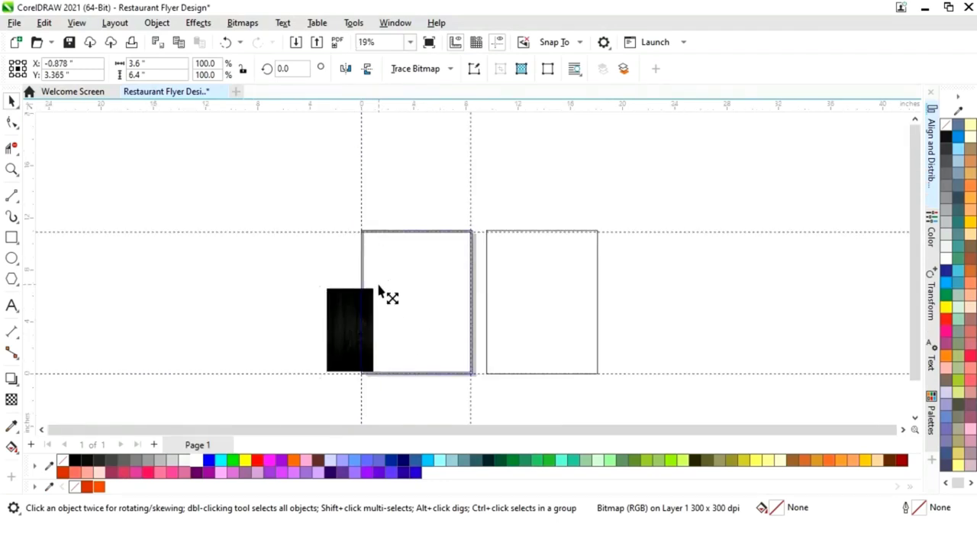
pyautogui.moveTo(389, 295); pyautogui.dragTo(502, 113)
pyautogui.moveTo(429, 238); pyautogui.dragTo(429, 354)
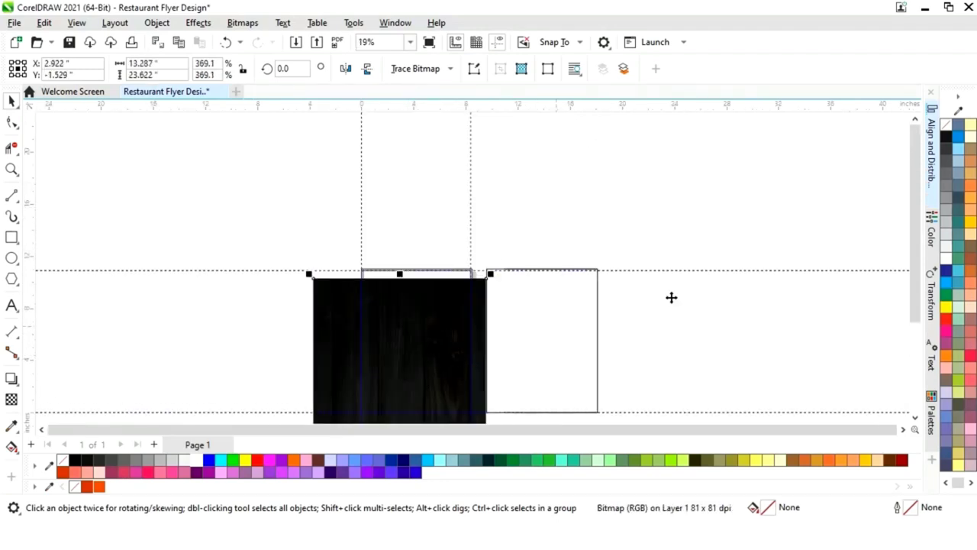
pyautogui.moveTo(916, 272); pyautogui.dragTo(916, 294)
pyautogui.moveTo(437, 361)
pyautogui.mouseDown()
pyautogui.moveTo(414, 379)
pyautogui.moveTo(428, 347)
pyautogui.mouseUp()
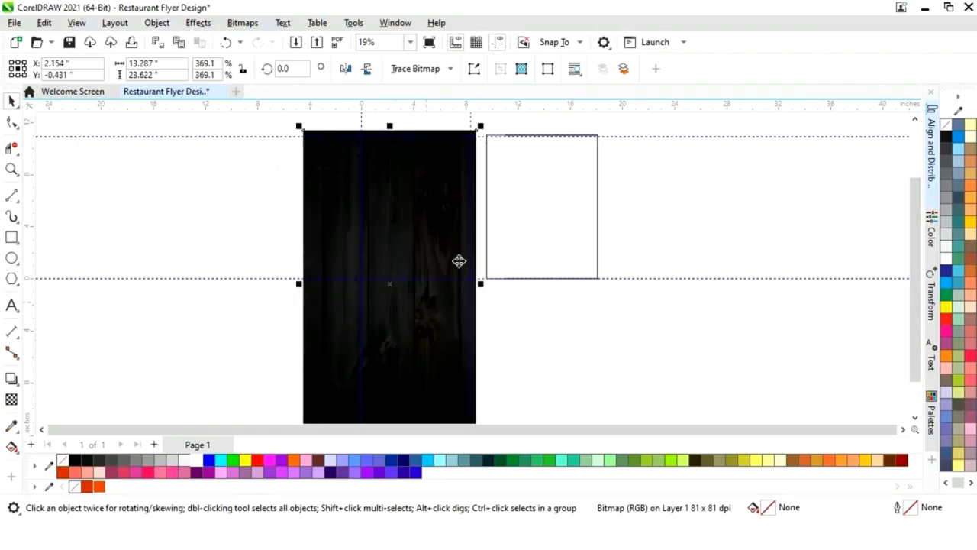
pyautogui.moveTo(298, 126); pyautogui.dragTo(333, 175)
pyautogui.moveTo(438, 373); pyautogui.dragTo(442, 323)
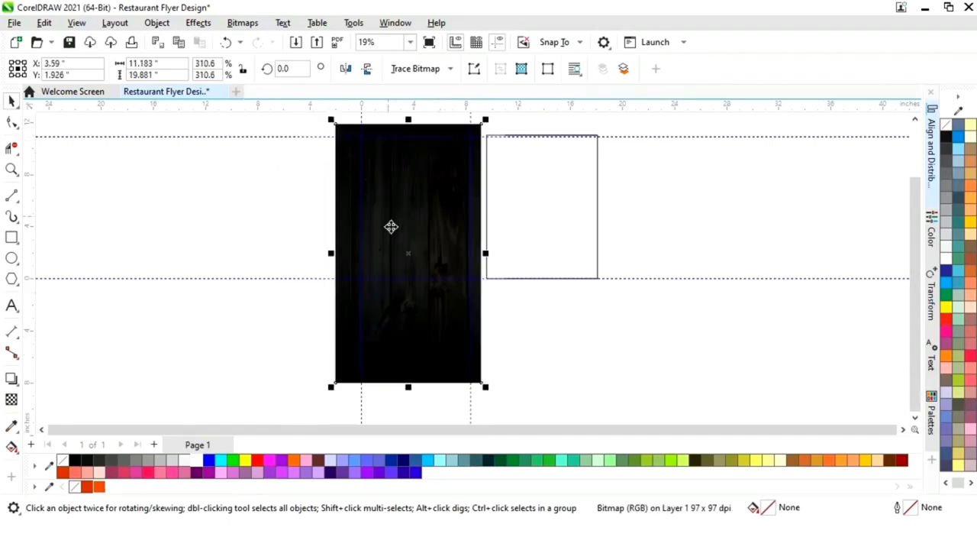
pyautogui.moveTo(334, 124); pyautogui.dragTo(356, 157)
pyautogui.moveTo(428, 338); pyautogui.dragTo(448, 356)
# PowerClip the wood background image inside the outer 8.5 by 11 inch rectangle on the page
pyautogui.press('z')
pyautogui.moveTo(331, 144); pyautogui.dragTo(484, 251)
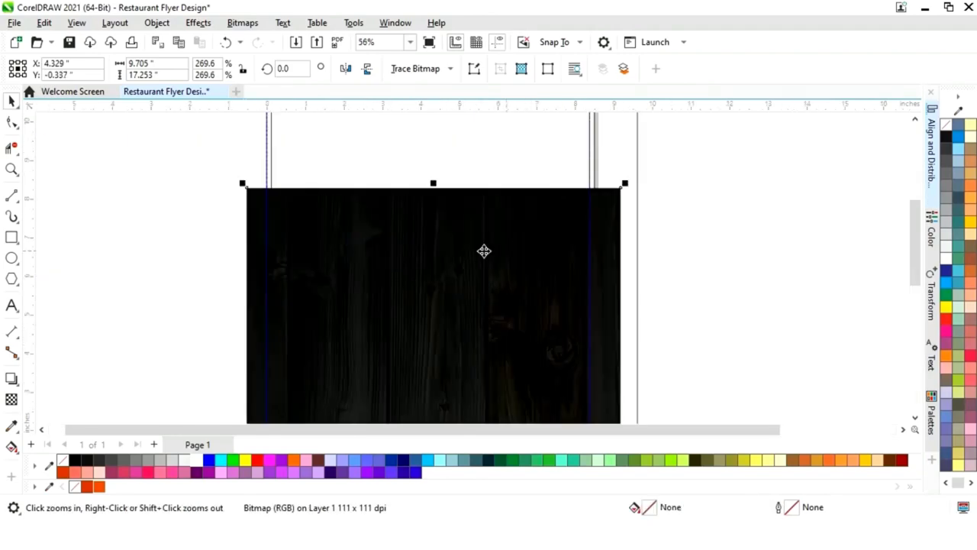
pyautogui.rightClick(363, 292)
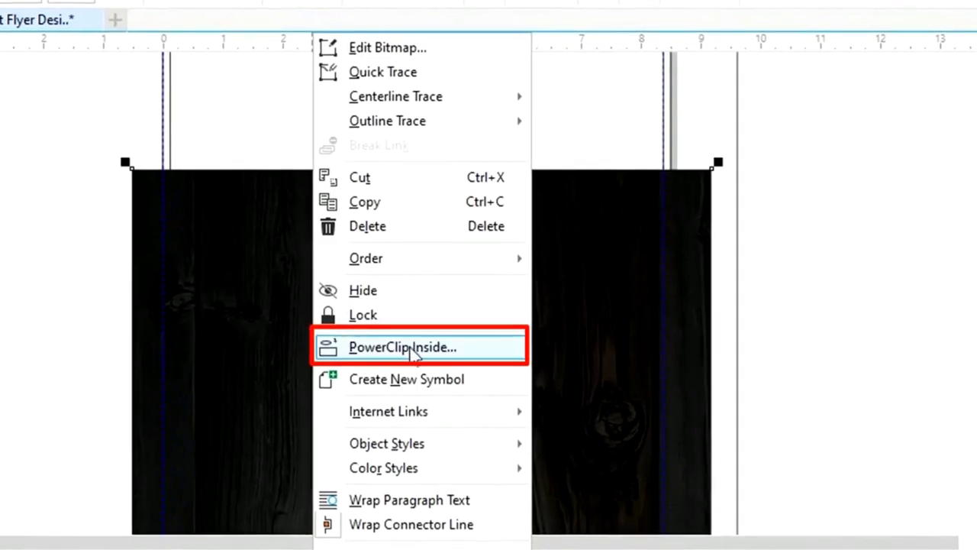
pyautogui.click(424, 305)
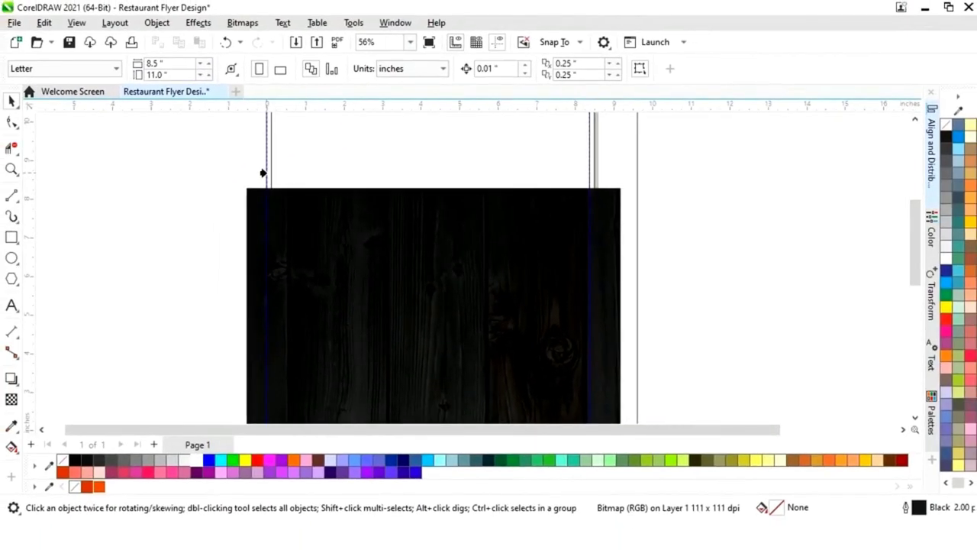
pyautogui.click(266, 174)
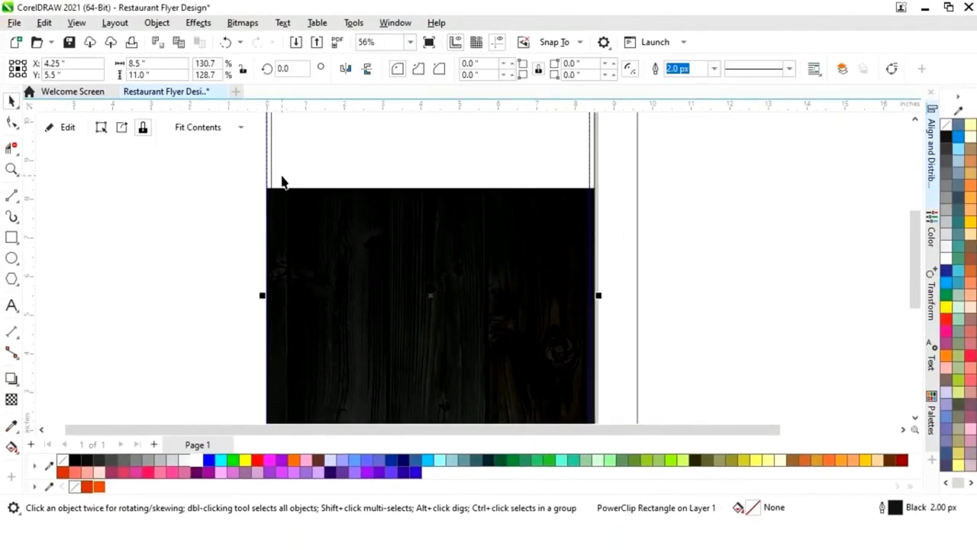
# Edit the PowerClip contents and move the wood image up so that it covers the entire 8.5 by 11 inch page frame
pyautogui.scroll(-2, 281, 181)
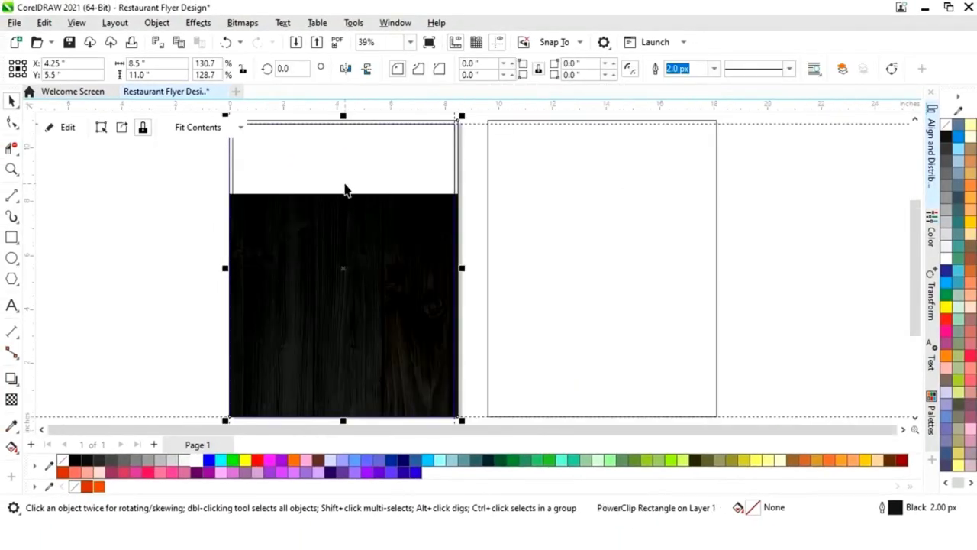
pyautogui.click(68, 129)
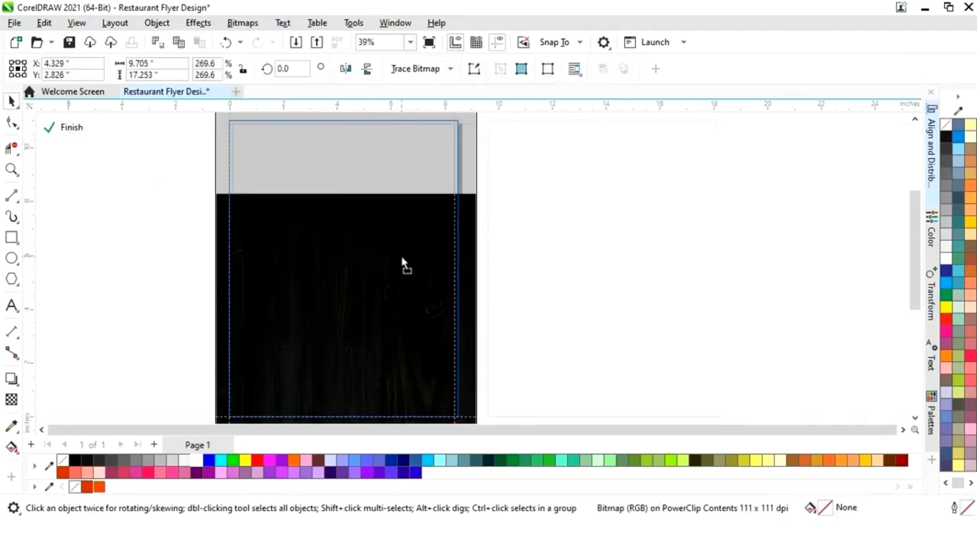
pyautogui.click(72, 128)
pyautogui.click(221, 255)
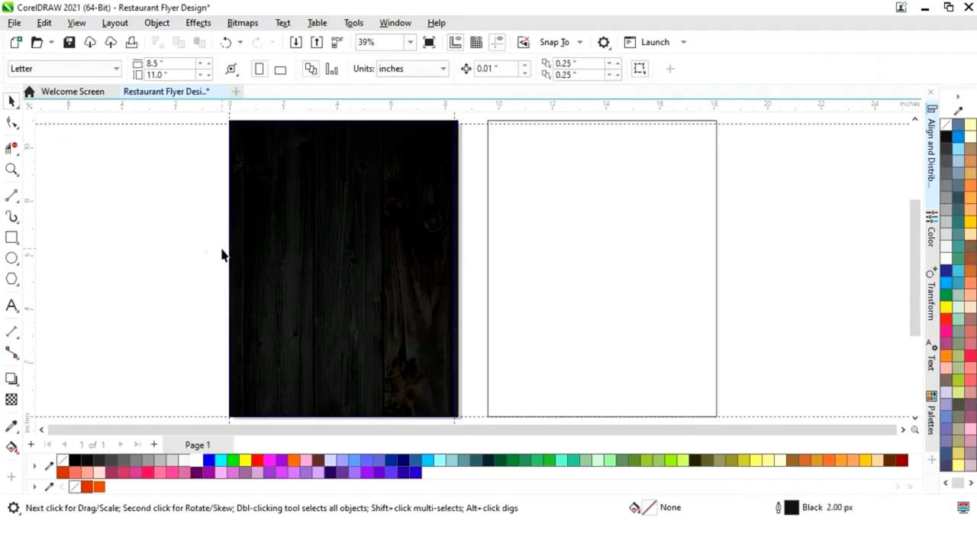
# Apply an elliptical fountain fill to the empty 8.5 by 11 inch rectangle beside the page
pyautogui.click(453, 315)
pyautogui.click(486, 328)
pyautogui.click(661, 280)
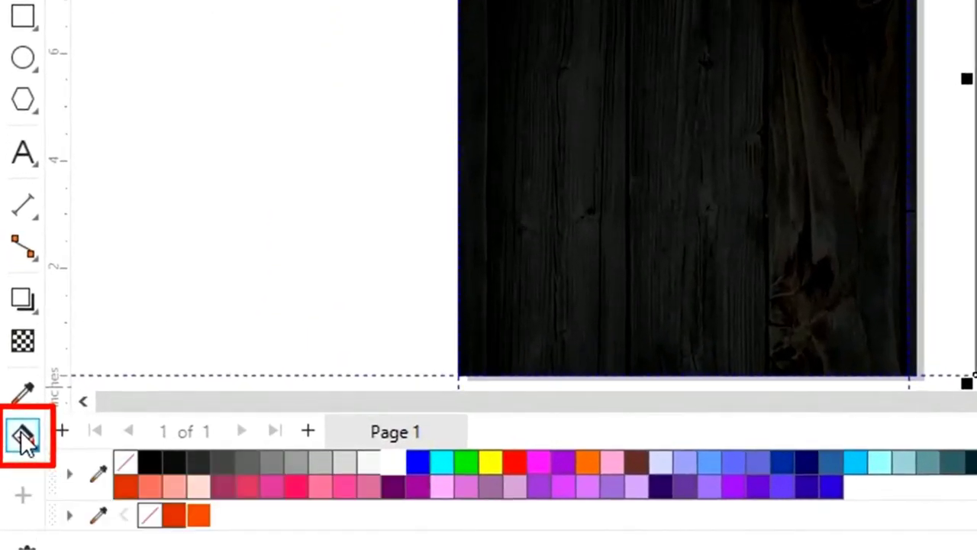
pyautogui.click(23, 437)
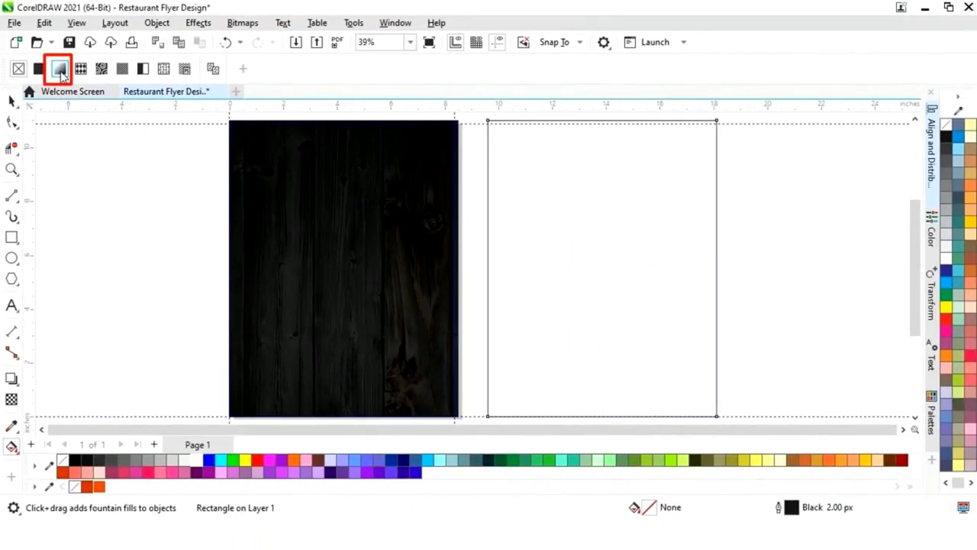
pyautogui.click(60, 71)
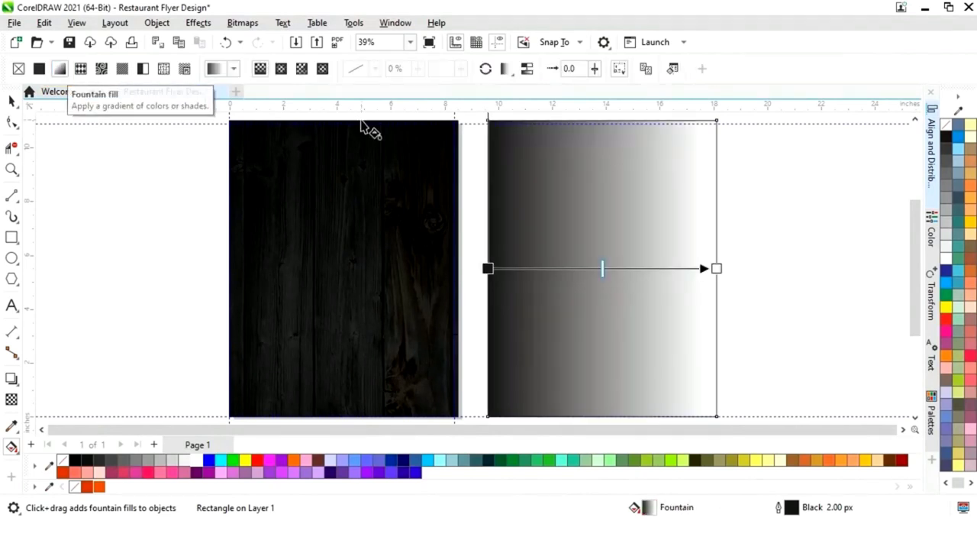
pyautogui.click(282, 71)
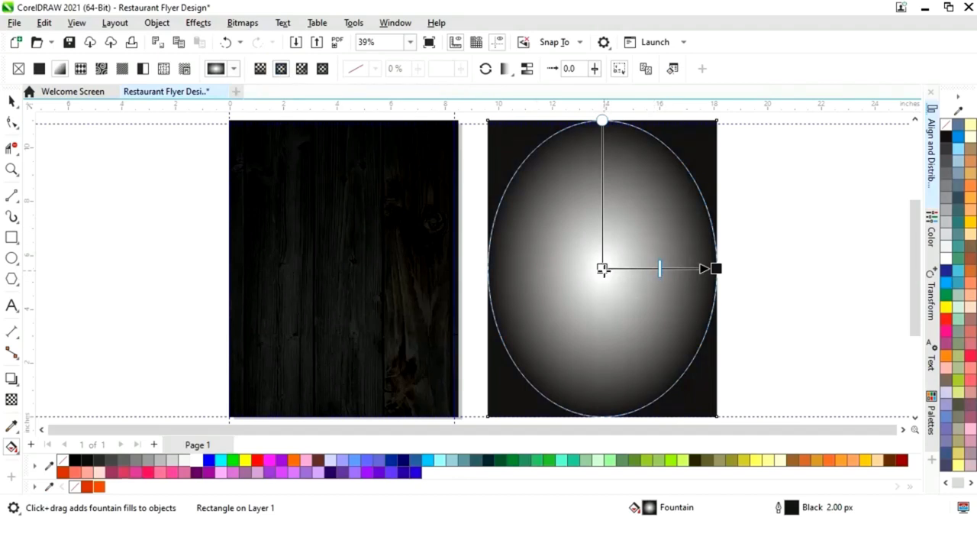
# Set the elliptical gradient's center color to the brighter orange sampled from the document palette, keeping black at the outer end
pyautogui.click(603, 268)
pyautogui.click(577, 285)
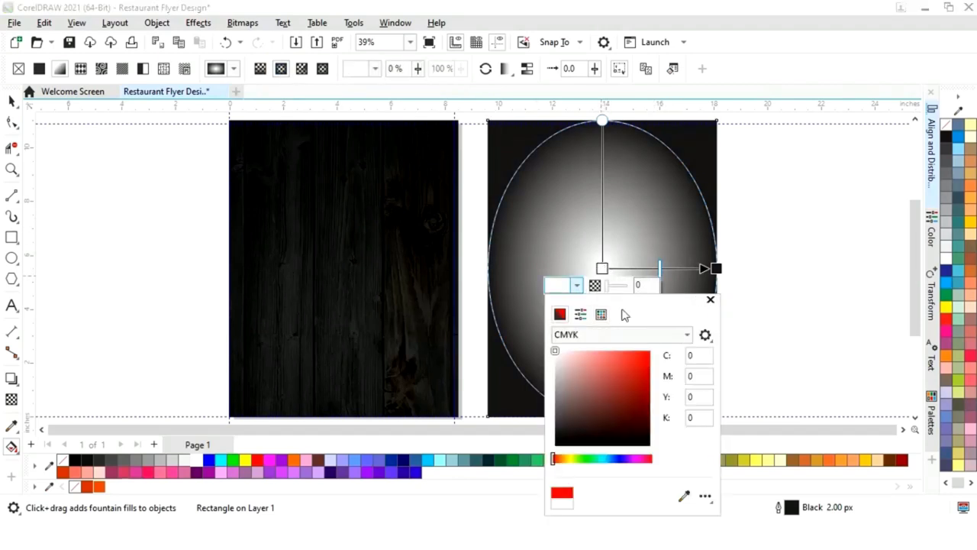
pyautogui.click(684, 497)
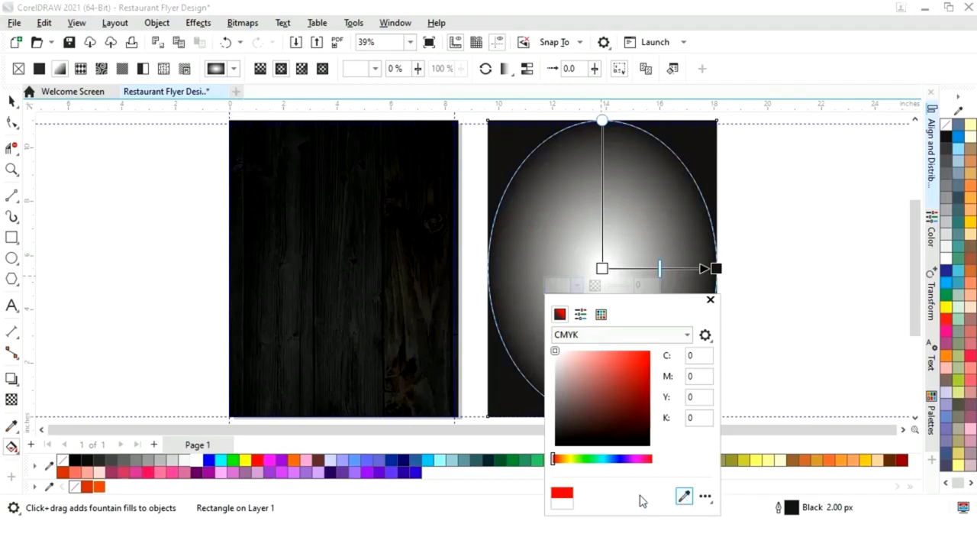
pyautogui.click(100, 486)
pyautogui.click(710, 284)
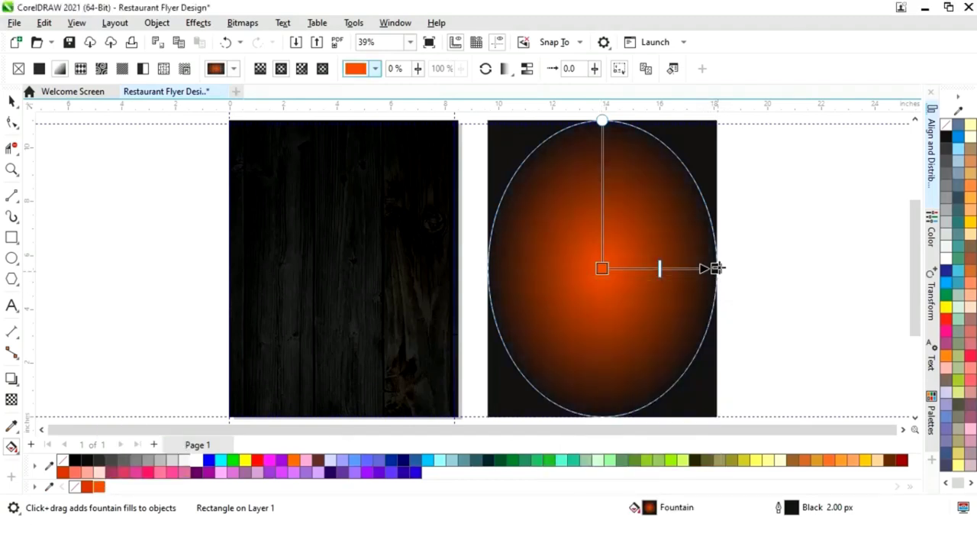
pyautogui.click(11, 103)
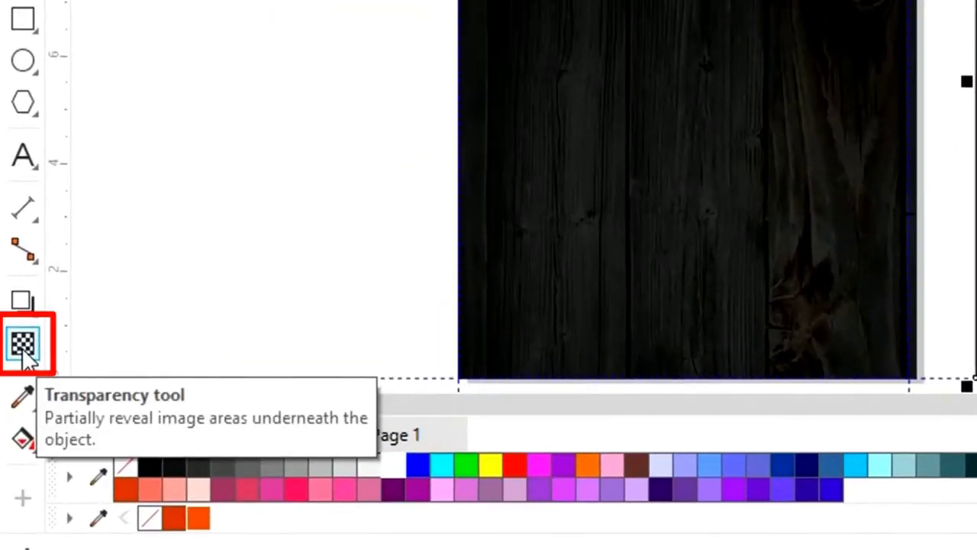
# Apply an elliptical fountain transparency to the orange gradient rectangle and shift its midpoint outward to enlarge the opaque area
pyautogui.click(24, 349)
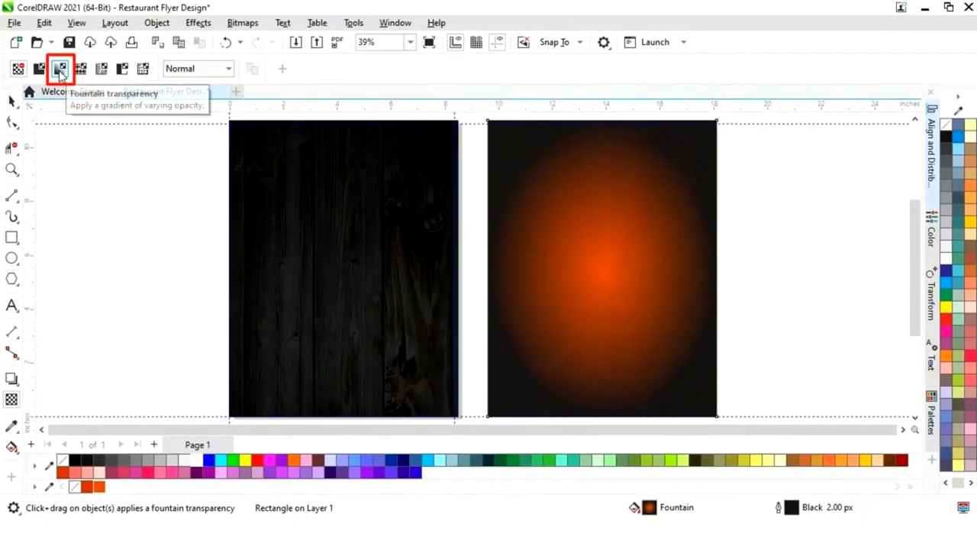
pyautogui.click(68, 12)
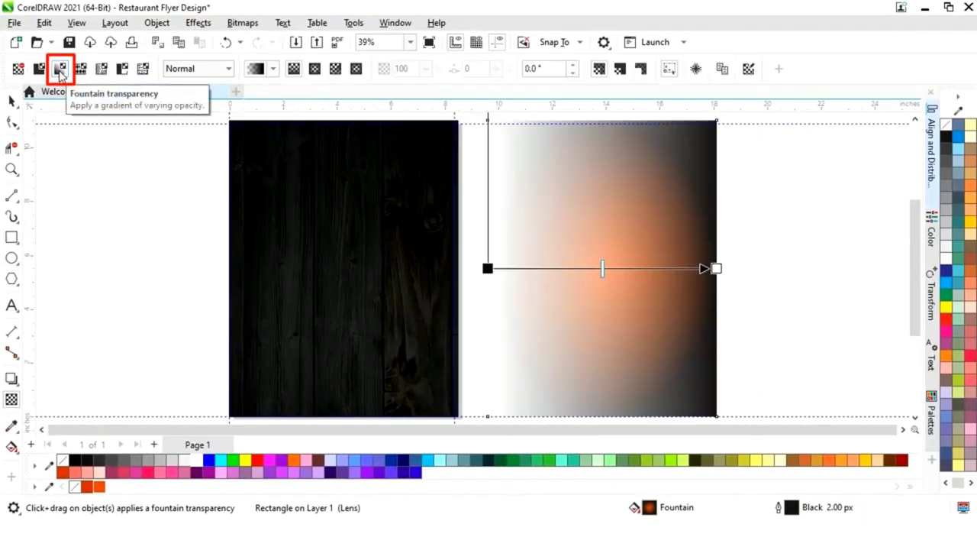
pyautogui.click(316, 70)
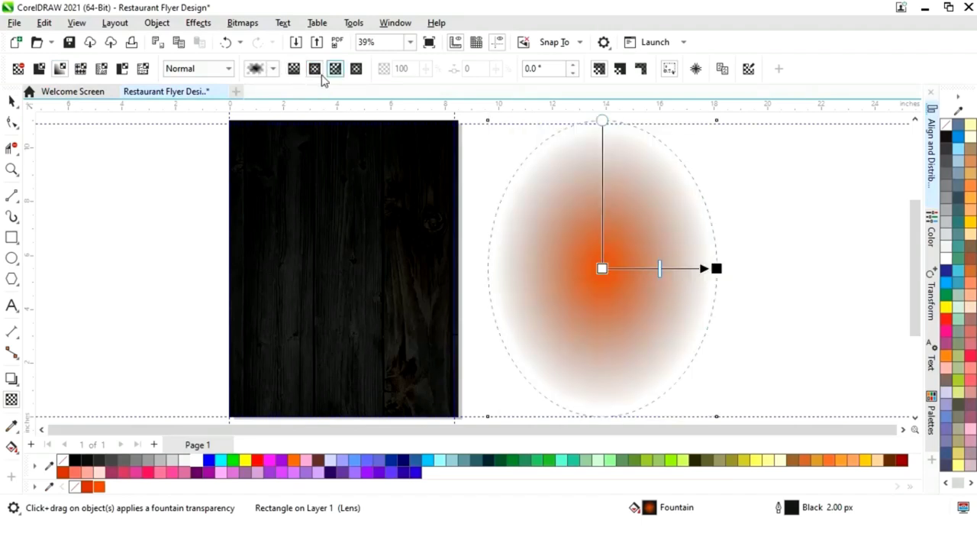
pyautogui.moveTo(659, 269); pyautogui.dragTo(691, 270)
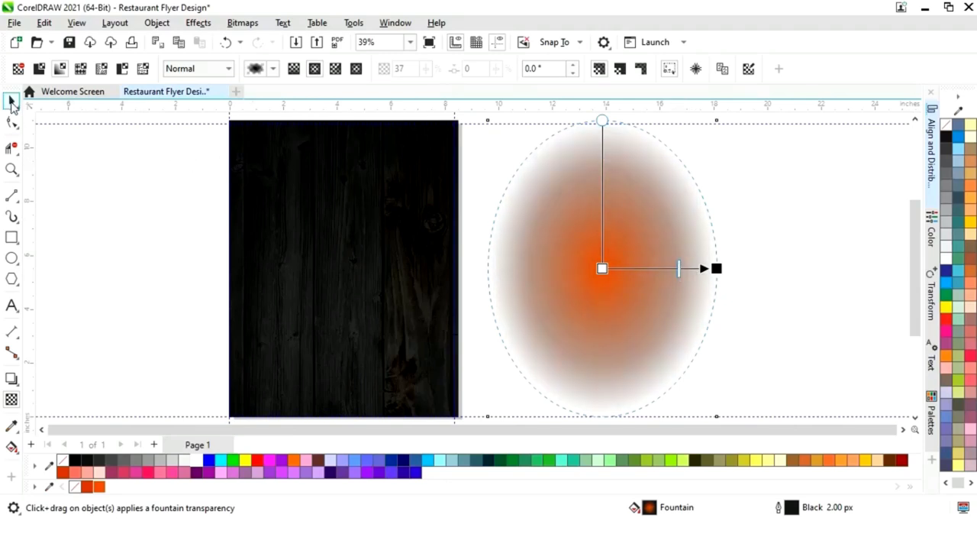
pyautogui.click(12, 102)
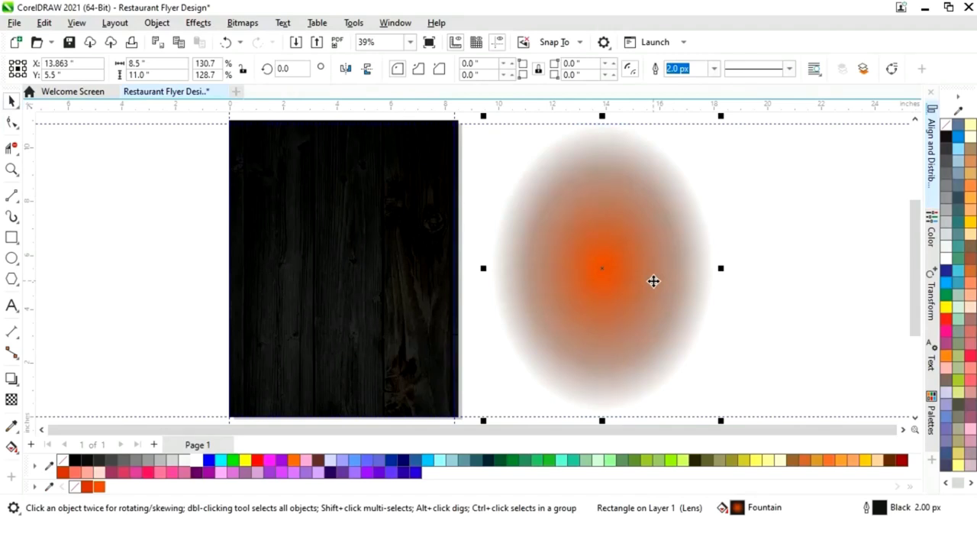
# Center the orange glow rectangle over the wood background on the page
pyautogui.keyDown('shift'); pyautogui.click(425, 310); pyautogui.keyUp('shift')
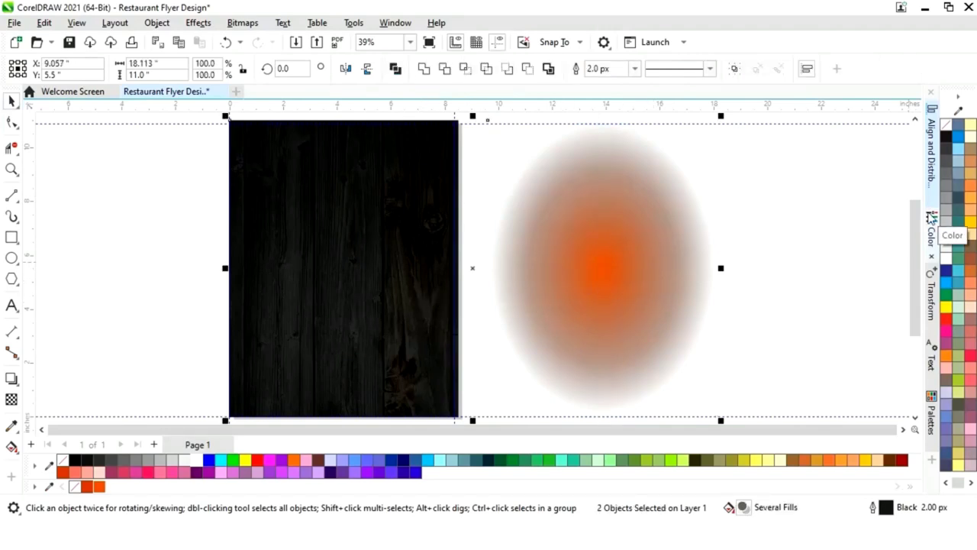
pyautogui.press('c')
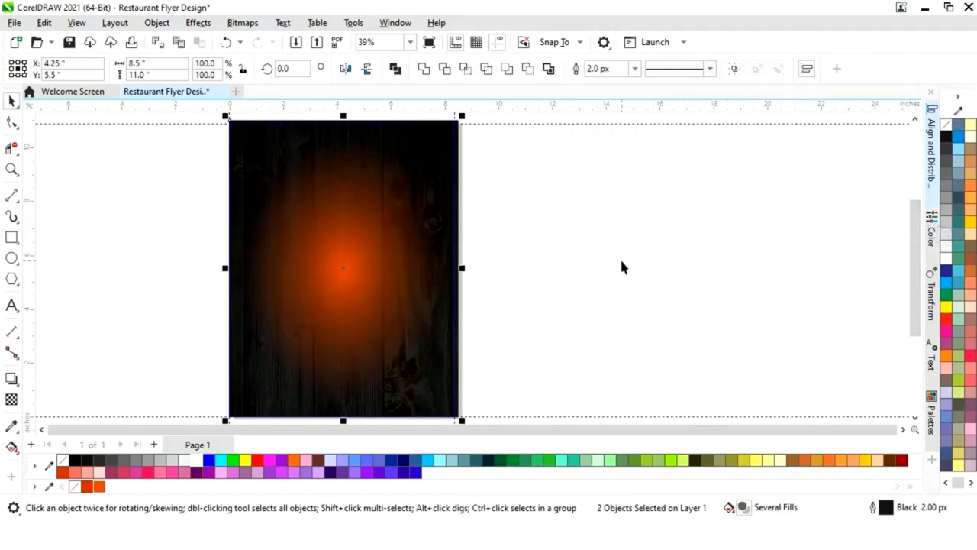
pyautogui.click(608, 269)
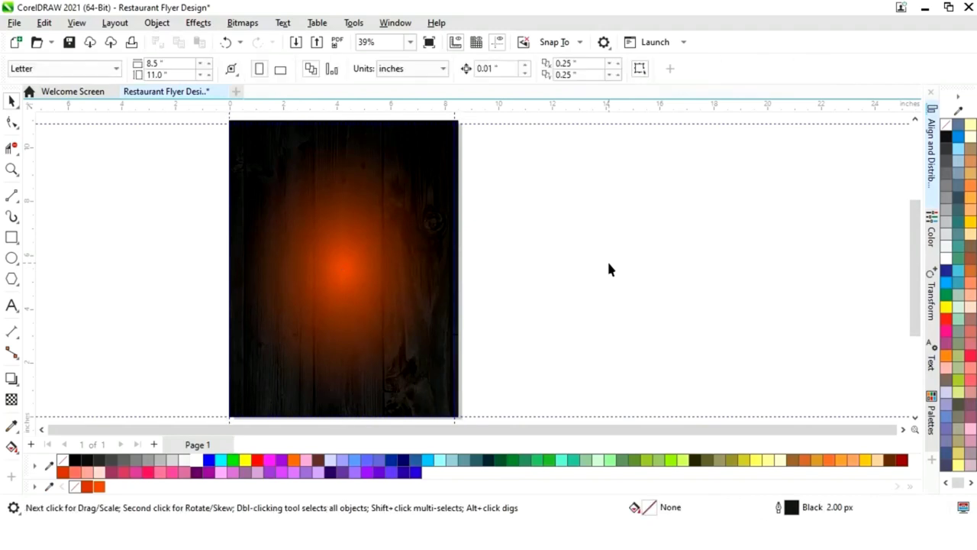
pyautogui.hotkey('shift', 'F4')
# Move the midpoint of the glow's fountain fill closer to its center to tighten the orange area
pyautogui.click(477, 276)
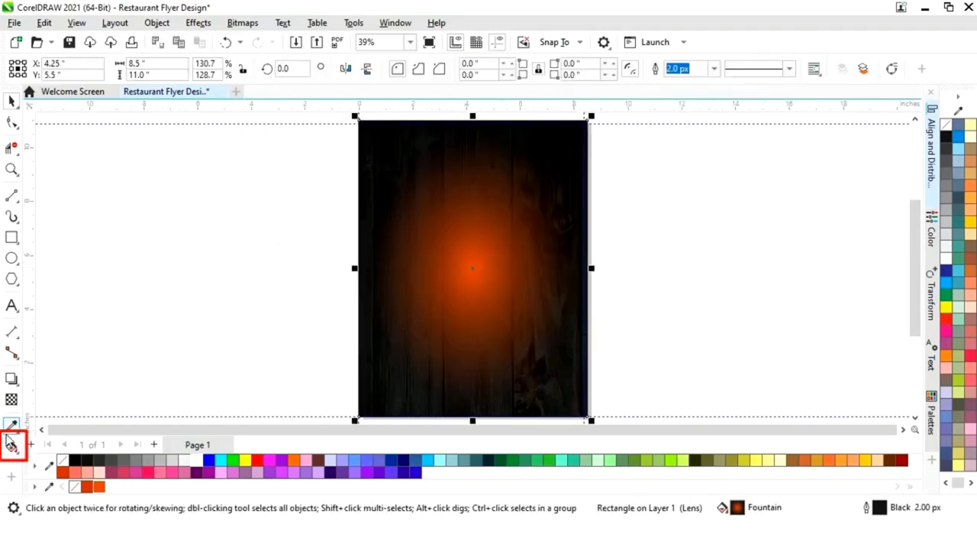
pyautogui.click(12, 447)
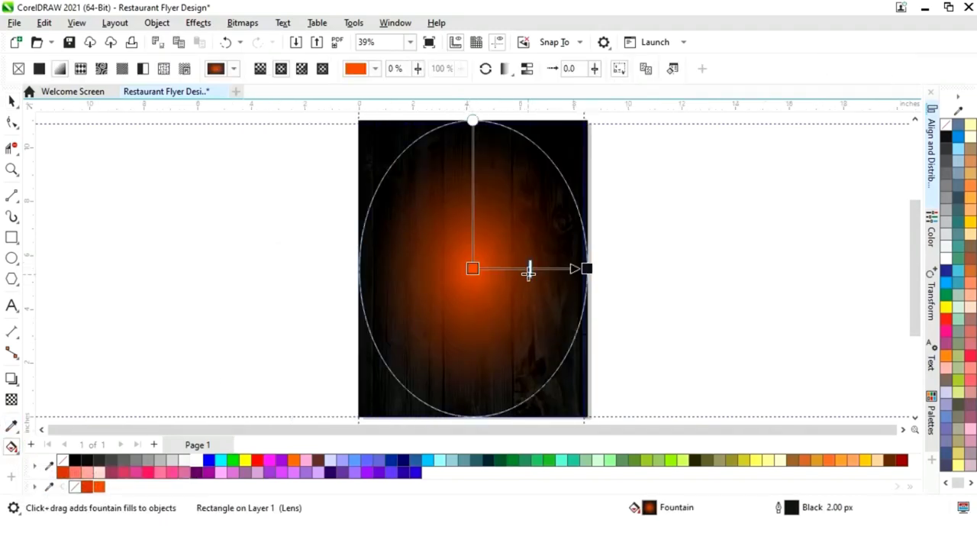
pyautogui.moveTo(529, 269); pyautogui.dragTo(516, 268)
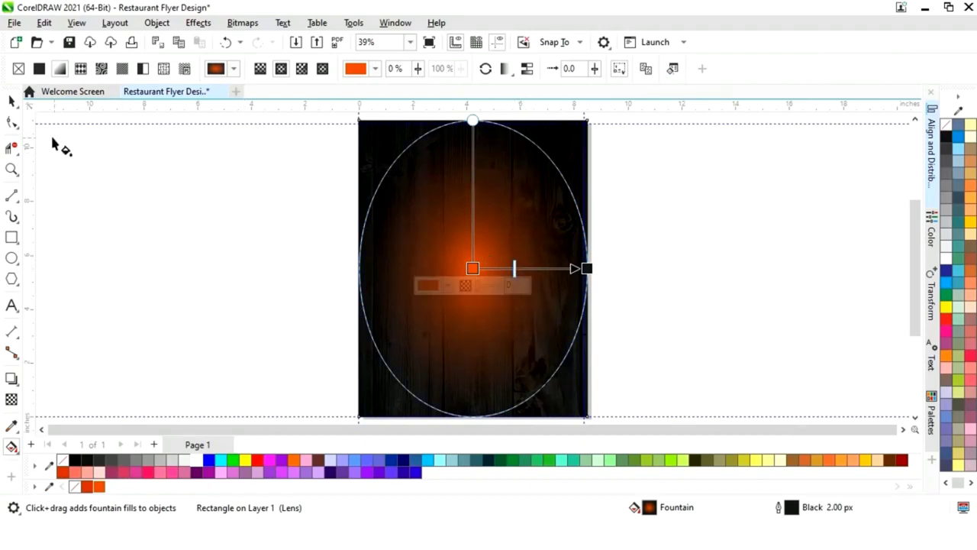
pyautogui.click(12, 103)
pyautogui.click(287, 228)
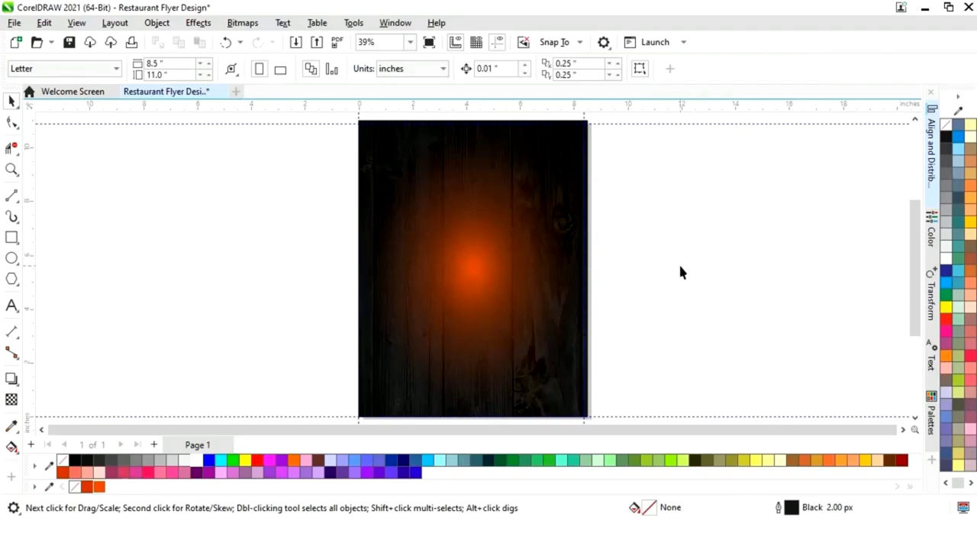
# Draw a tall, narrow rectangle about 1.01 by 5.9 inches beside the page's left edge and convert it to curves
pyautogui.click(12, 237)
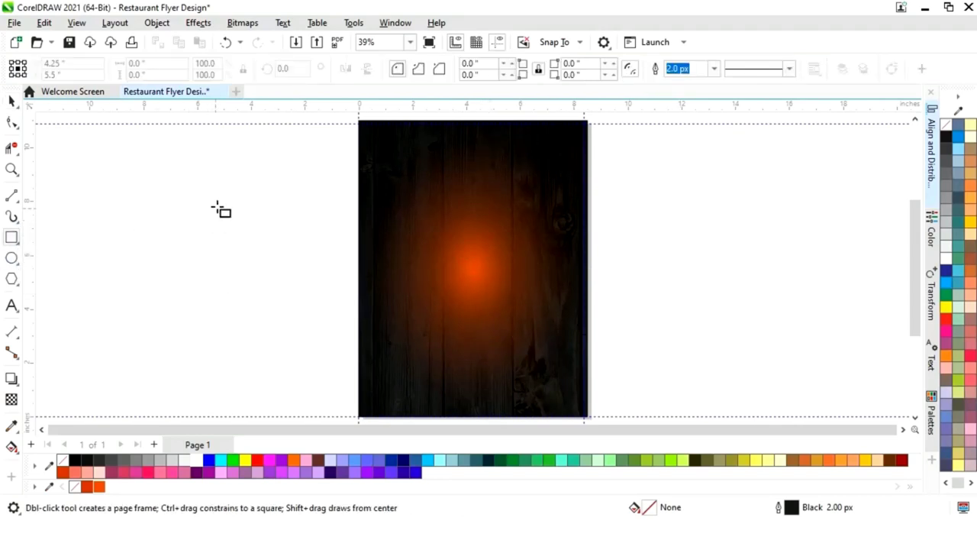
pyautogui.moveTo(218, 203); pyautogui.dragTo(246, 363)
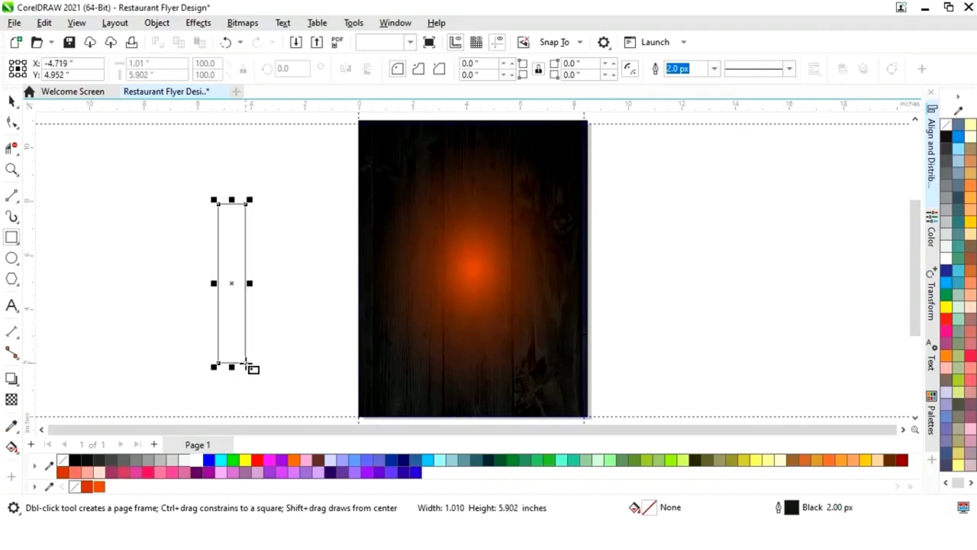
pyautogui.rightClick(230, 286)
pyautogui.click(290, 136)
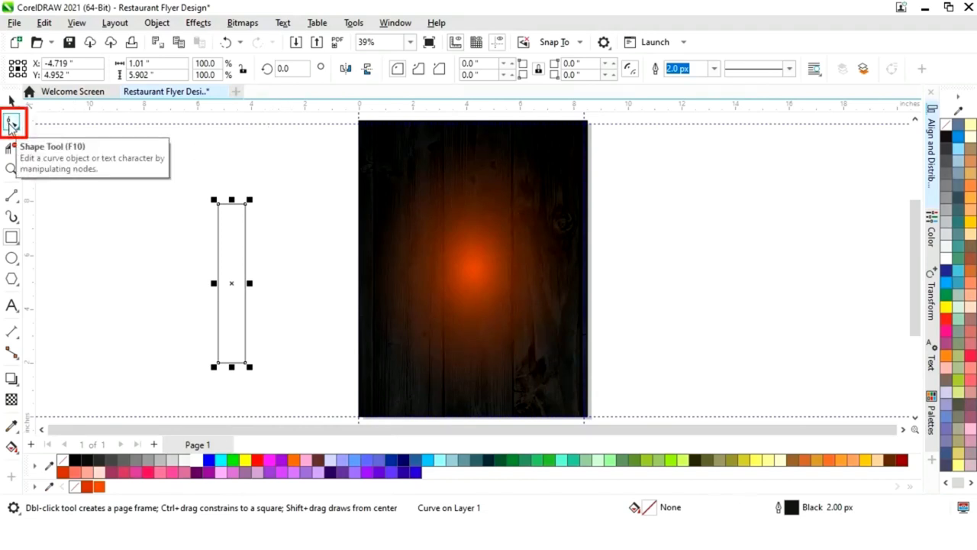
# Reshape the narrow rectangle into a downward-pointing triangle by adding a bottom-middle node and deleting both bottom corner nodes
pyautogui.click(11, 124)
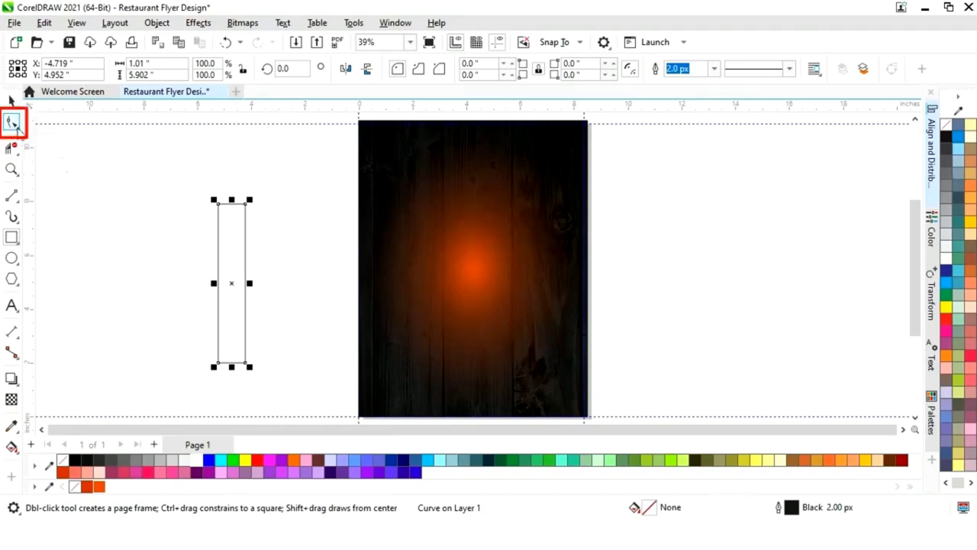
pyautogui.doubleClick(230, 364)
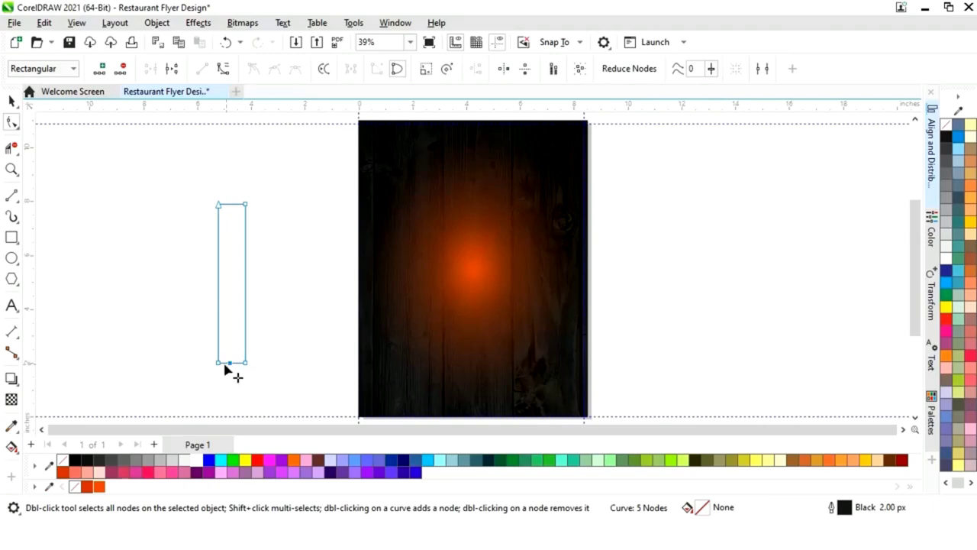
pyautogui.doubleClick(220, 363)
pyautogui.doubleClick(245, 363)
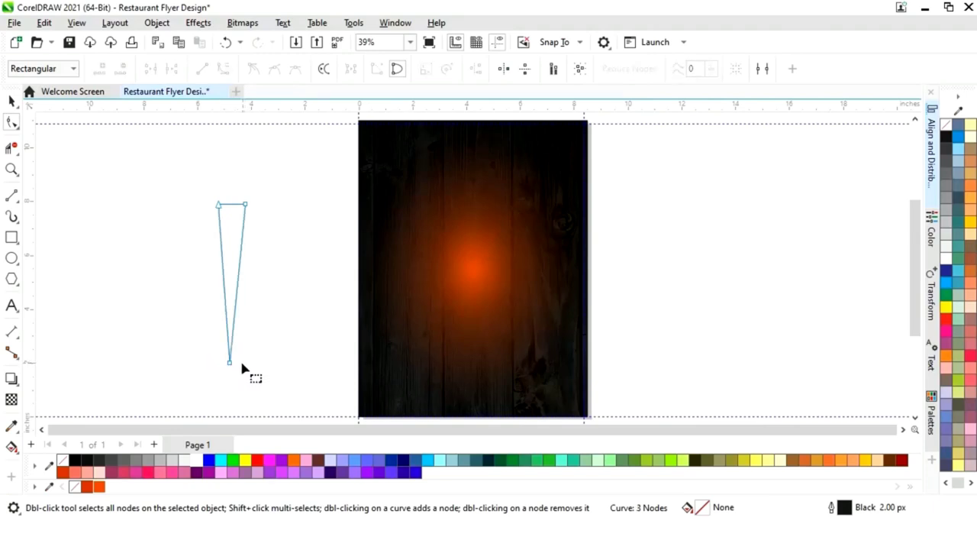
pyautogui.click(11, 101)
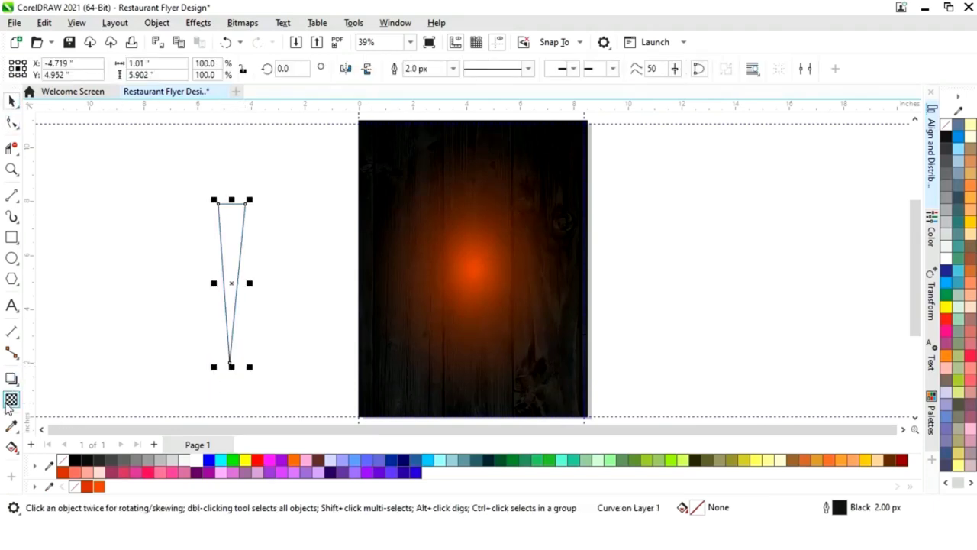
# Apply a linear fountain fill to the triangle, running vertically from black at its top edge to white at the bottom tip
pyautogui.click(11, 448)
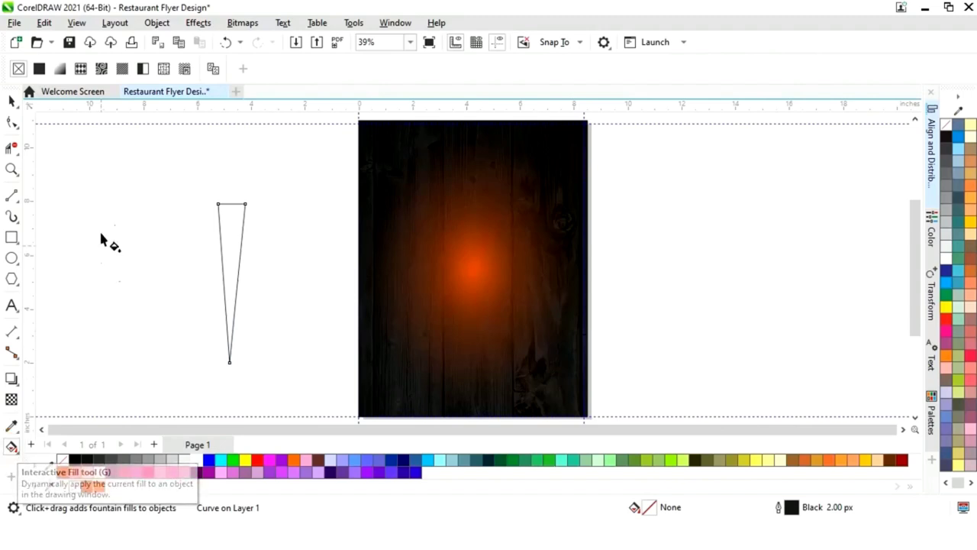
pyautogui.click(60, 68)
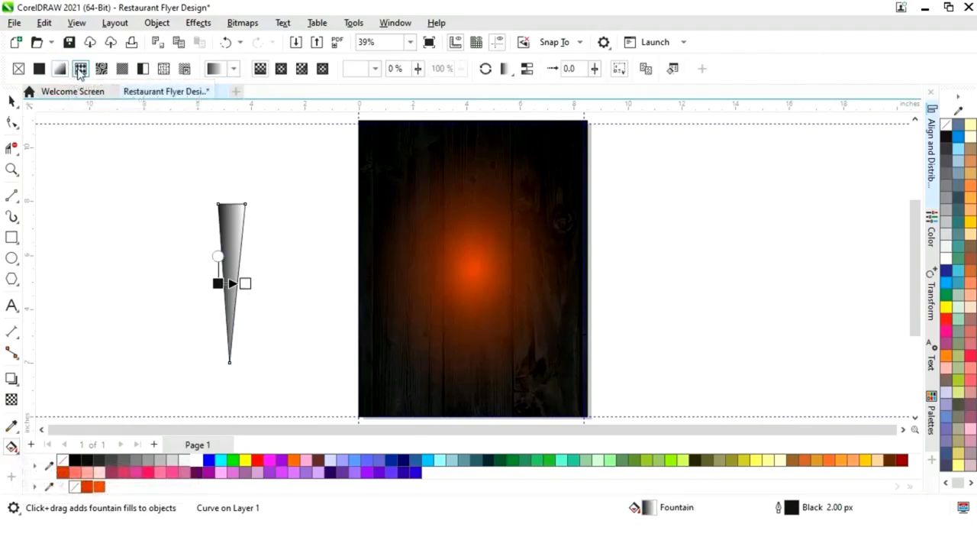
pyautogui.moveTo(218, 284); pyautogui.dragTo(229, 208)
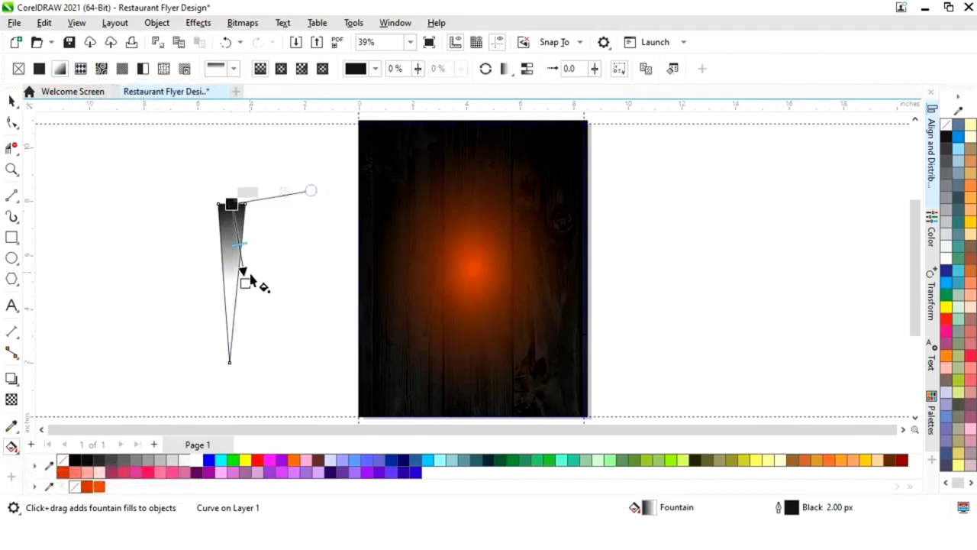
pyautogui.moveTo(244, 283); pyautogui.dragTo(229, 357)
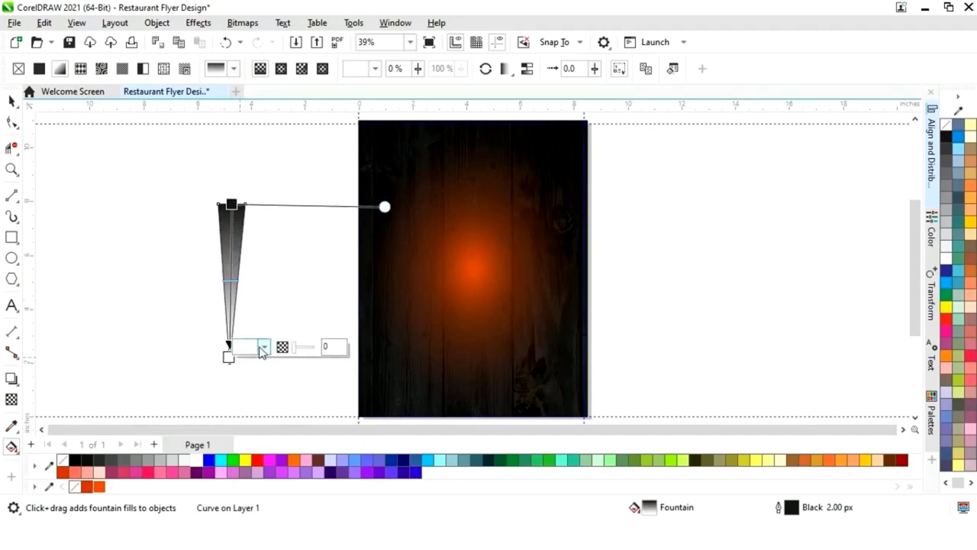
# Recolor the bottom-tip node of the triangle's fountain fill to a muted orange, starting from the document palette's bright orange
pyautogui.click(264, 346)
pyautogui.click(371, 320)
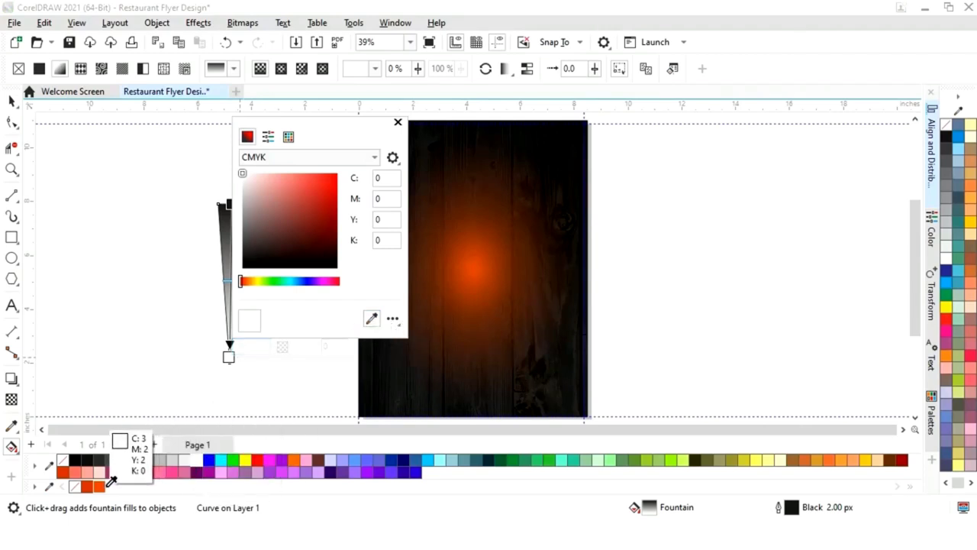
pyautogui.click(105, 482)
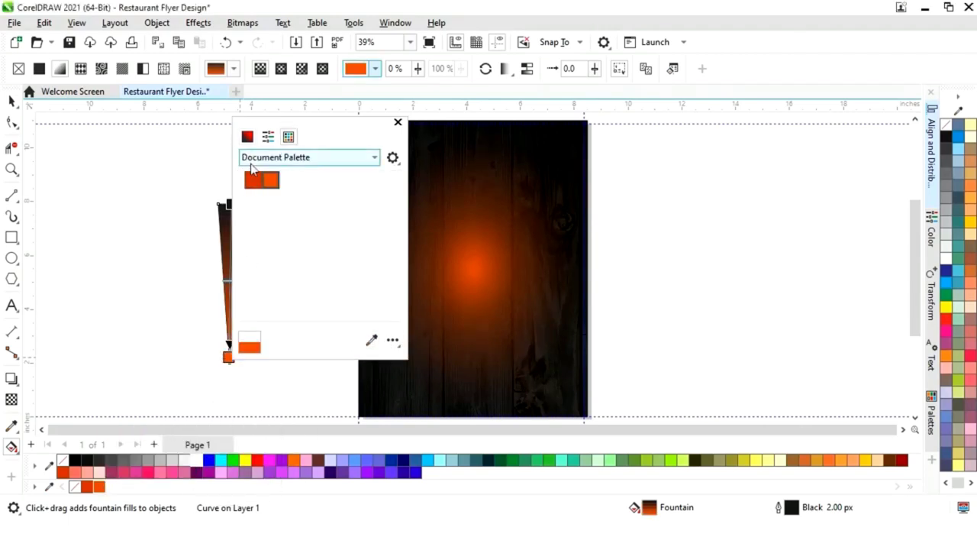
pyautogui.click(247, 137)
pyautogui.click(286, 177)
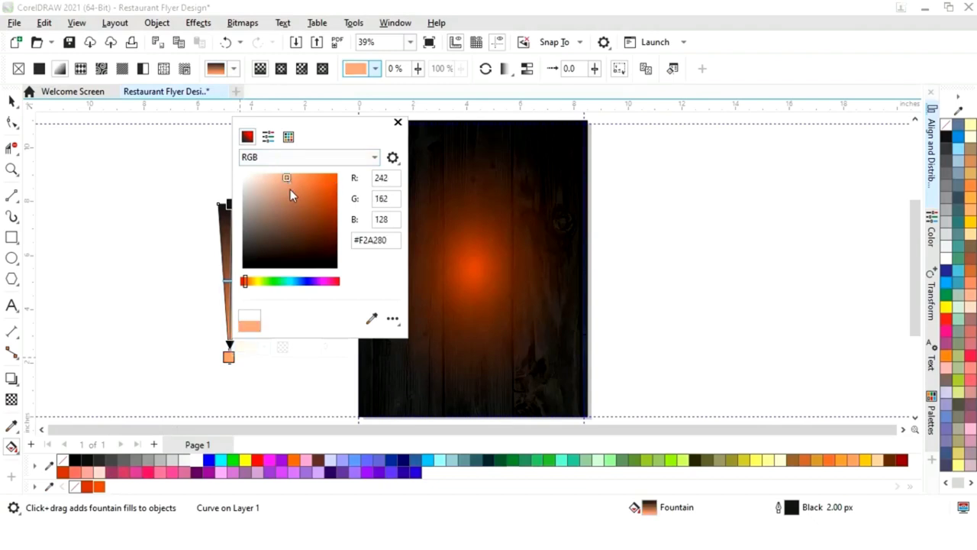
pyautogui.click(298, 188)
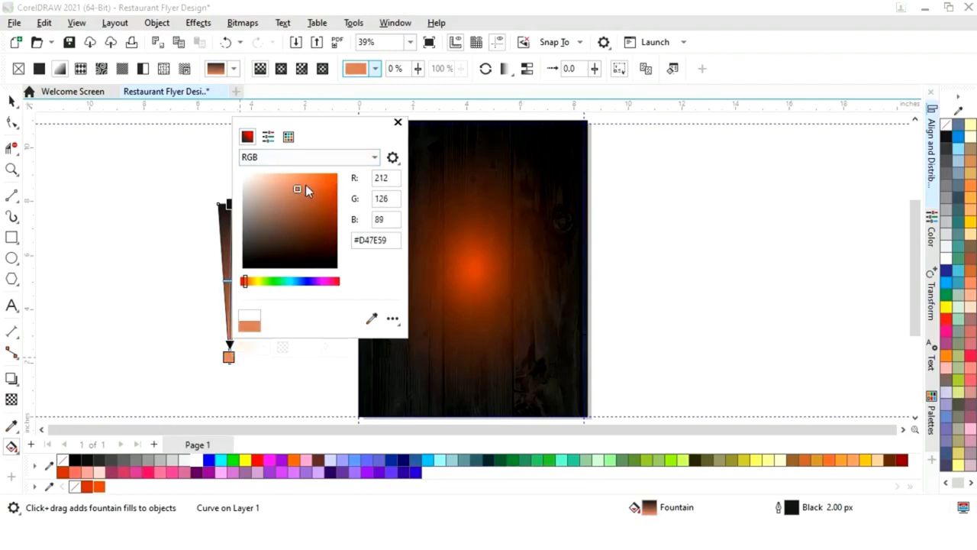
pyautogui.click(305, 185)
pyautogui.click(309, 192)
pyautogui.click(397, 123)
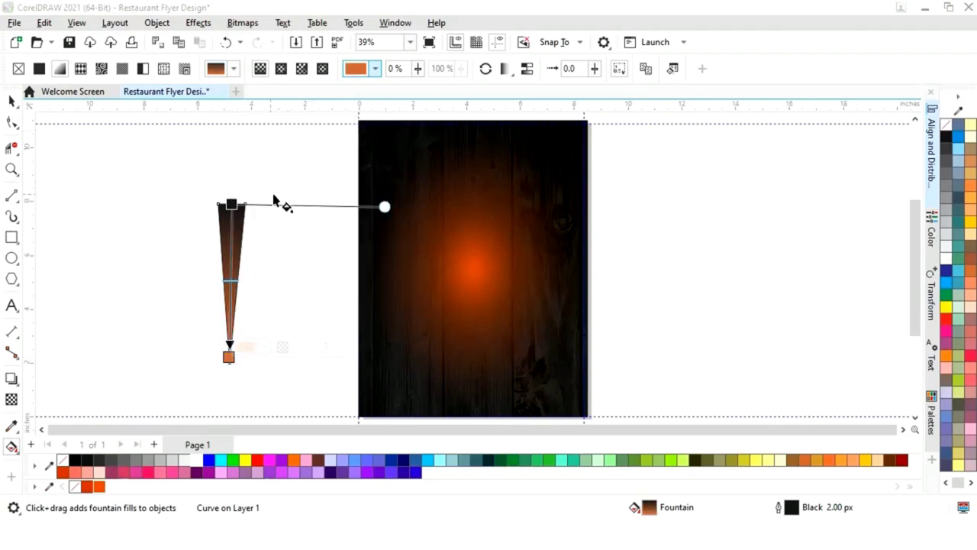
# Recolor the top node of the triangle's fountain fill with the bright orange sampled from the document palette
pyautogui.click(232, 204)
pyautogui.click(268, 194)
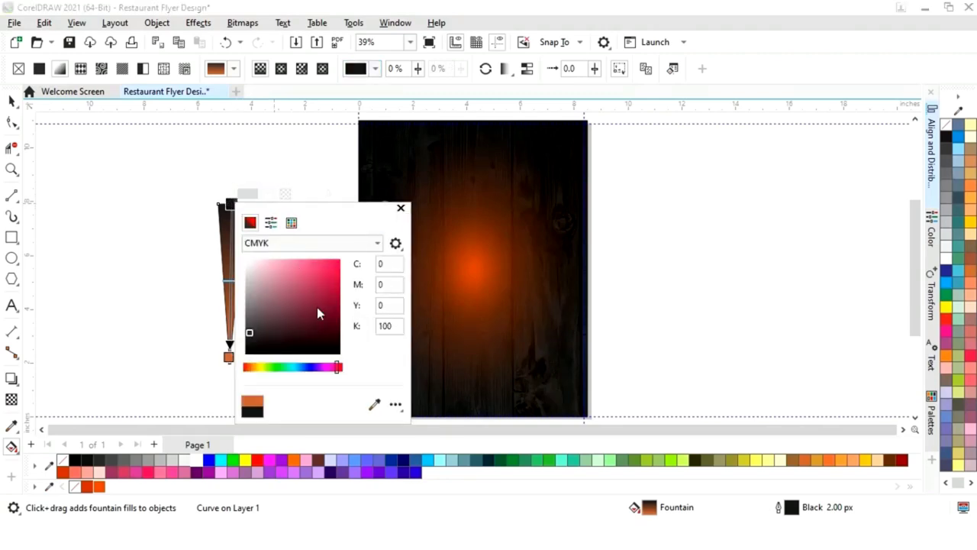
pyautogui.click(374, 405)
pyautogui.click(86, 486)
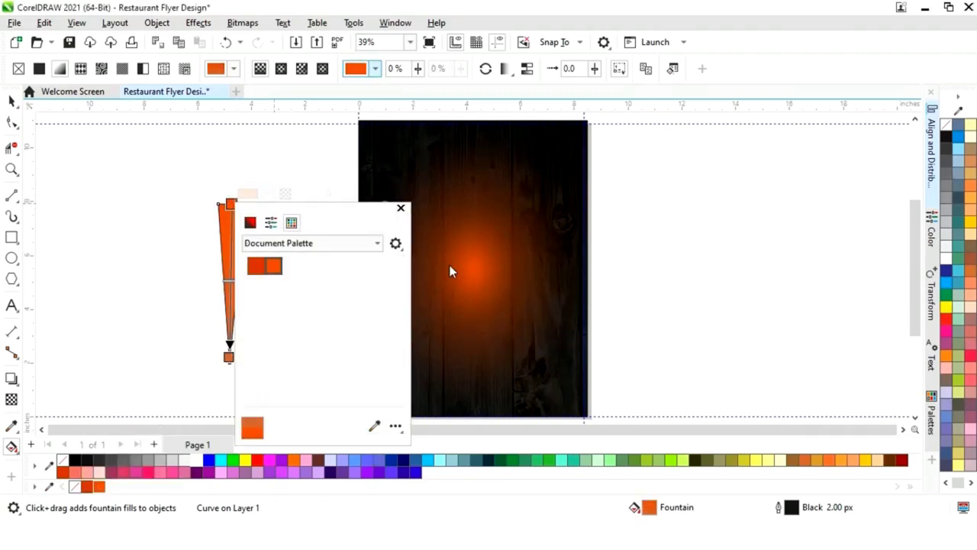
pyautogui.click(401, 208)
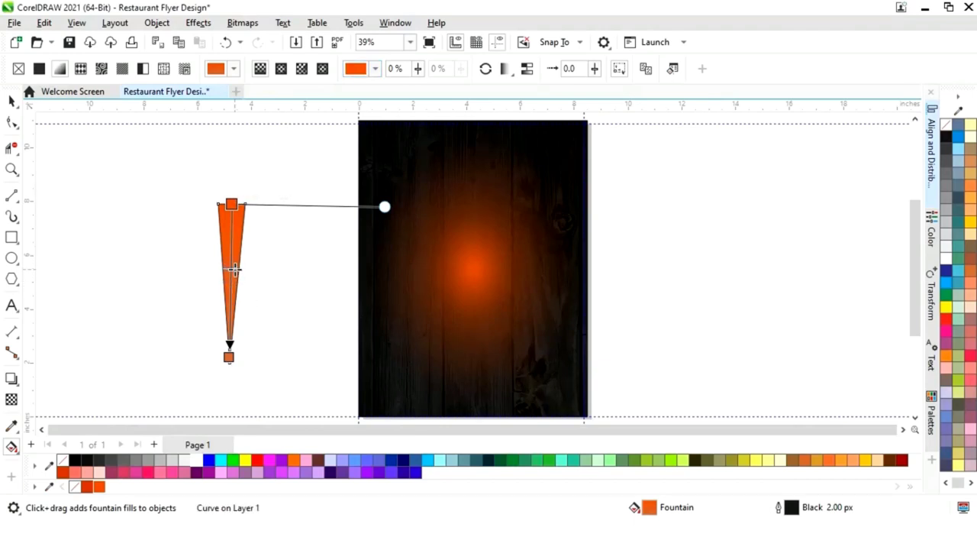
# Apply a uniform transparency of 28 to the triangle and remove its outline
pyautogui.click(11, 100)
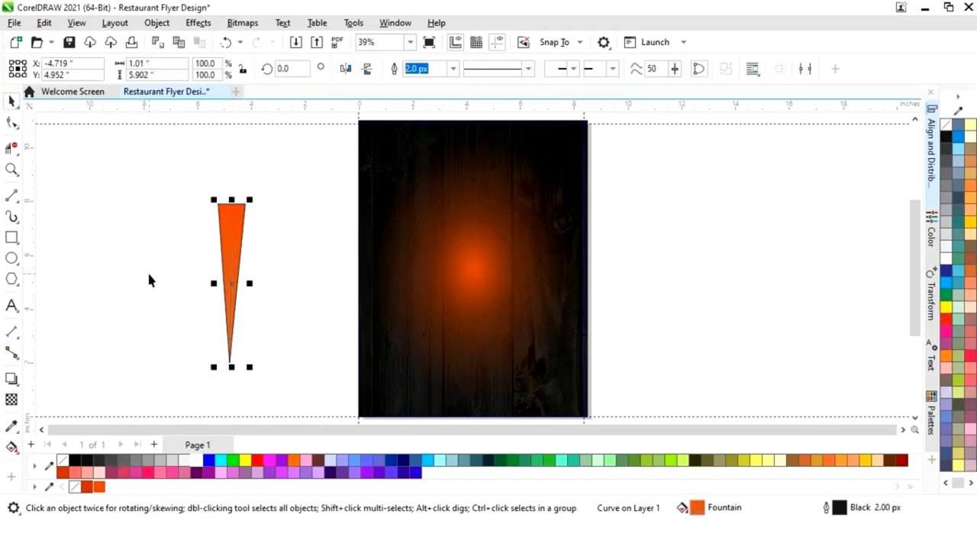
pyautogui.click(12, 400)
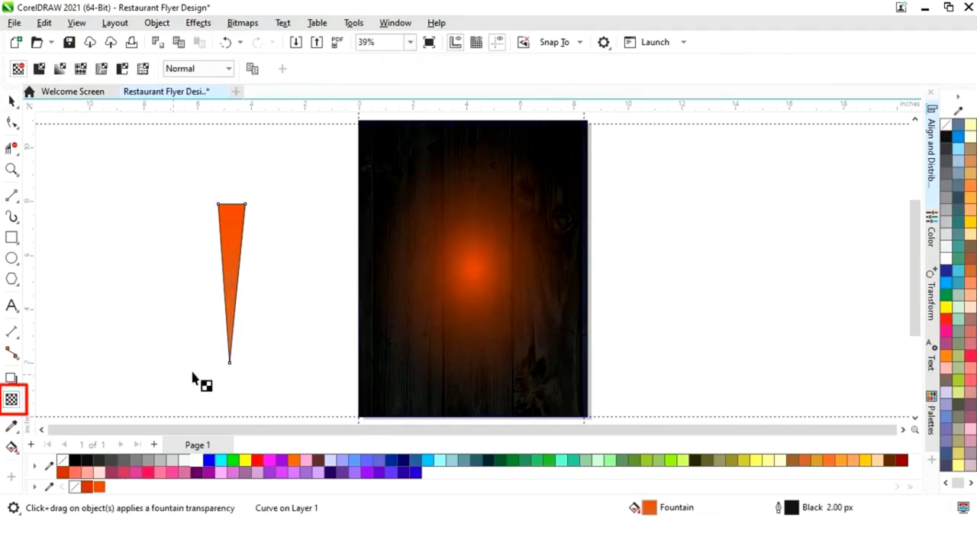
pyautogui.click(211, 381)
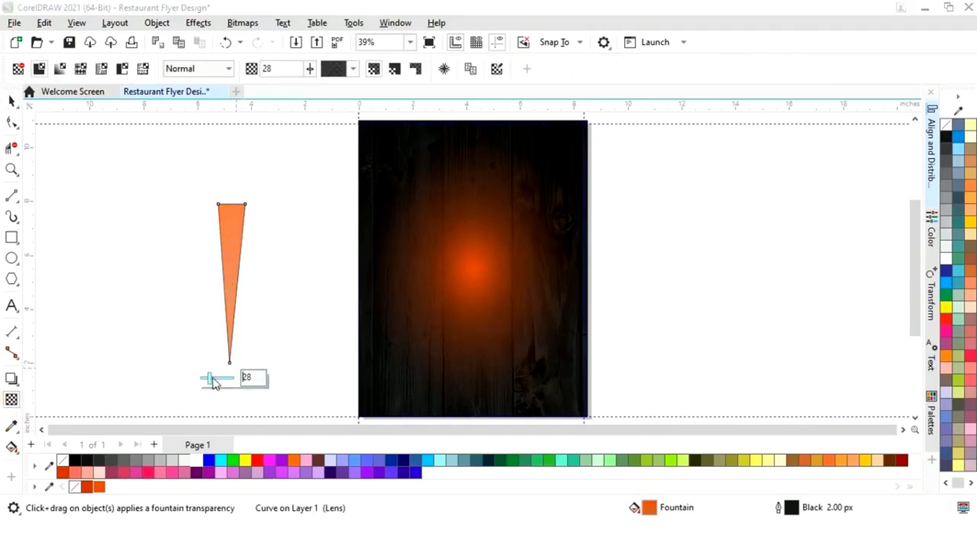
pyautogui.click(12, 122)
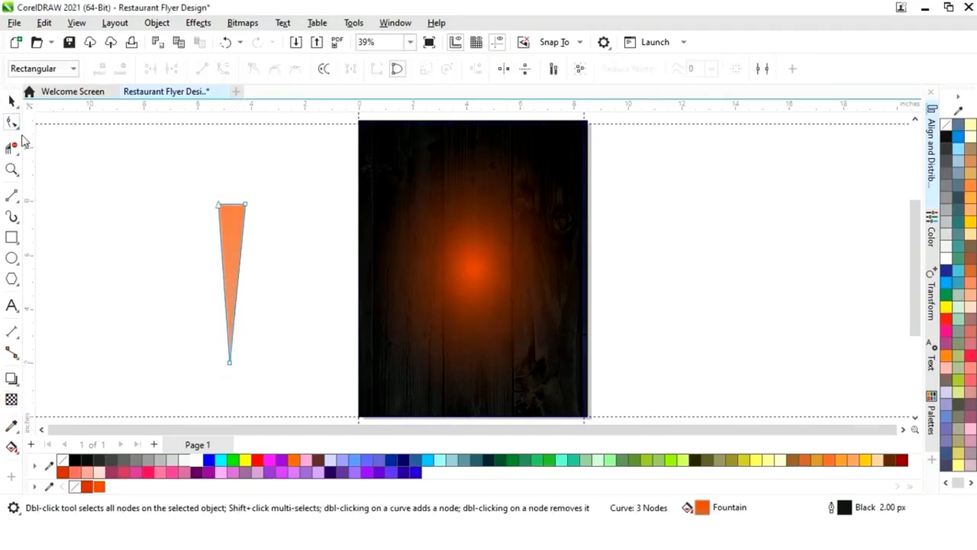
pyautogui.click(12, 102)
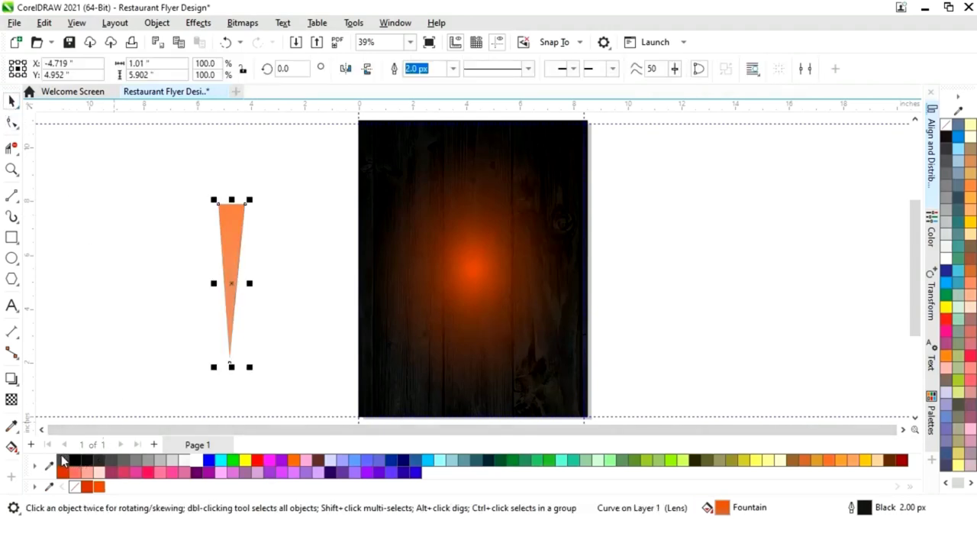
# Shrink the triangle to about 0.58 by 3.38 inches beside the page's right edge and place its rotation center on the bottom tip
pyautogui.moveTo(228, 287); pyautogui.dragTo(720, 235)
pyautogui.moveTo(744, 155); pyautogui.dragTo(739, 187)
pyautogui.click(721, 244)
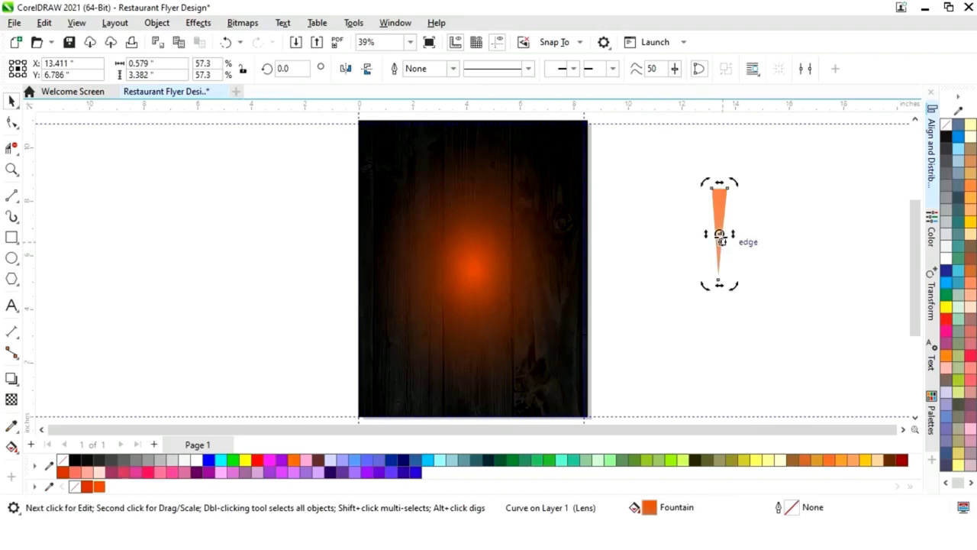
pyautogui.moveTo(720, 234); pyautogui.dragTo(718, 281)
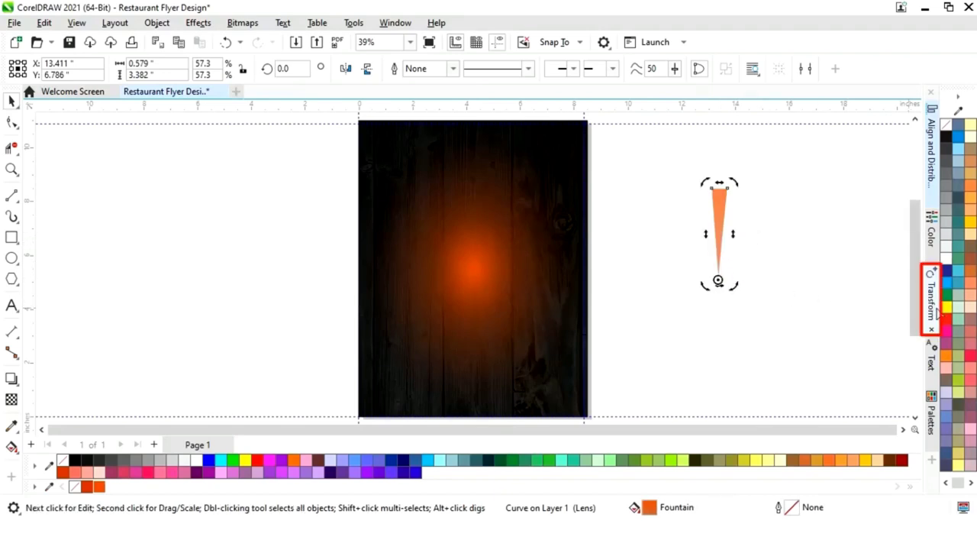
# Create 19 copies of the triangle rotated in 18° increments around its bottom tip to form a full sunburst
pyautogui.click(932, 309)
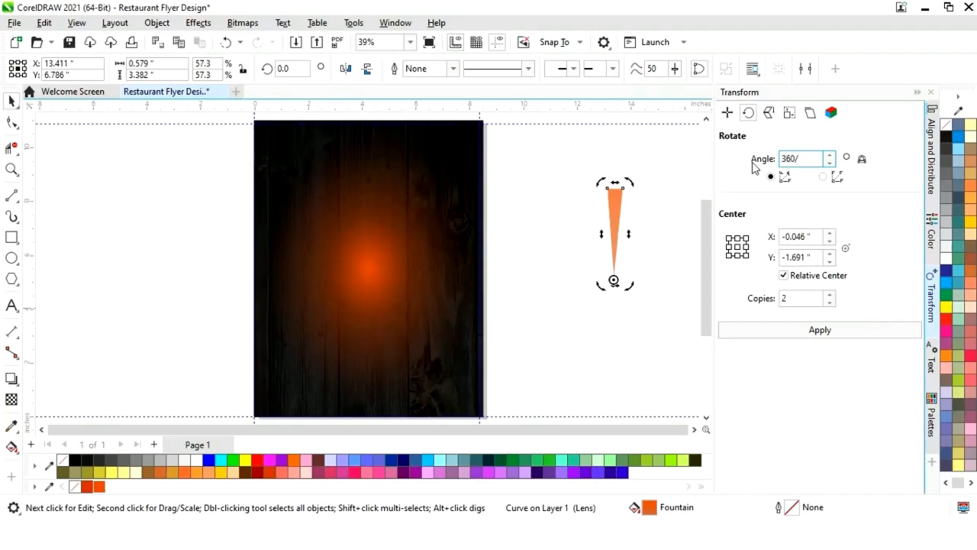
pyautogui.click(782, 297)
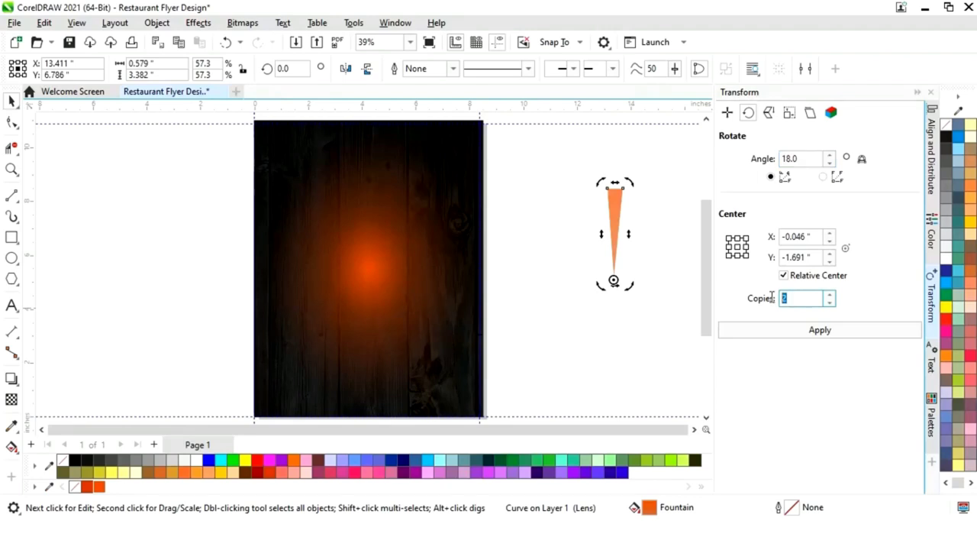
pyautogui.click(795, 330)
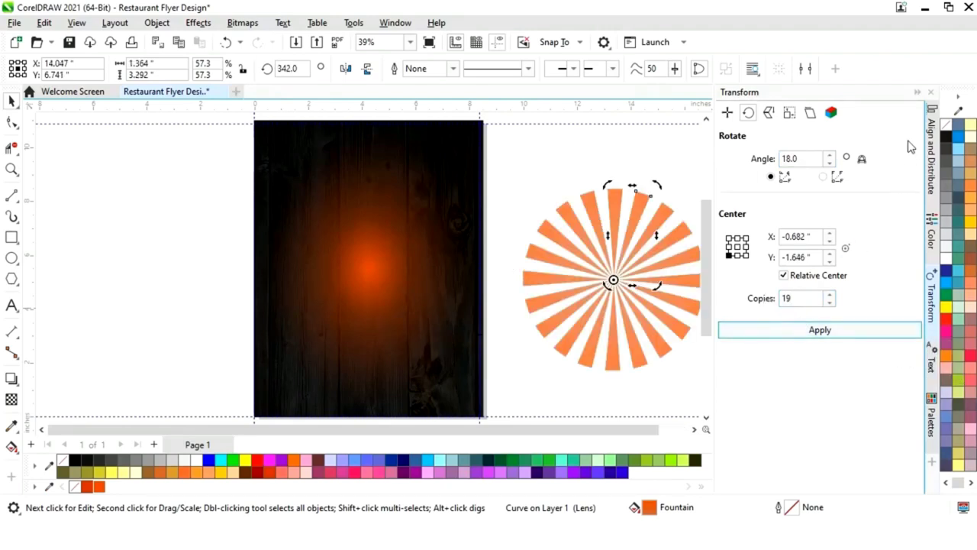
pyautogui.click(917, 92)
# Select all the sunburst triangles and group them
pyautogui.click(852, 151)
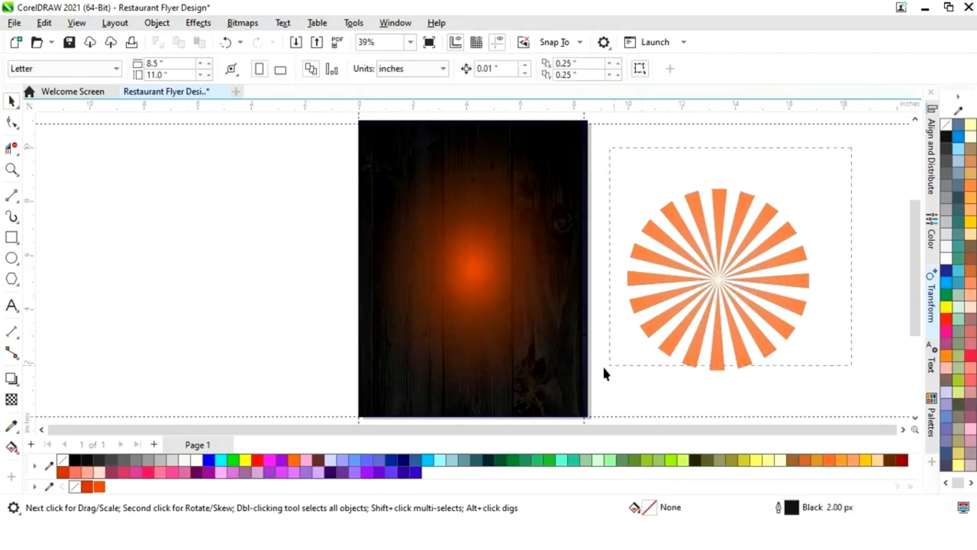
pyautogui.moveTo(610, 382); pyautogui.dragTo(610, 381)
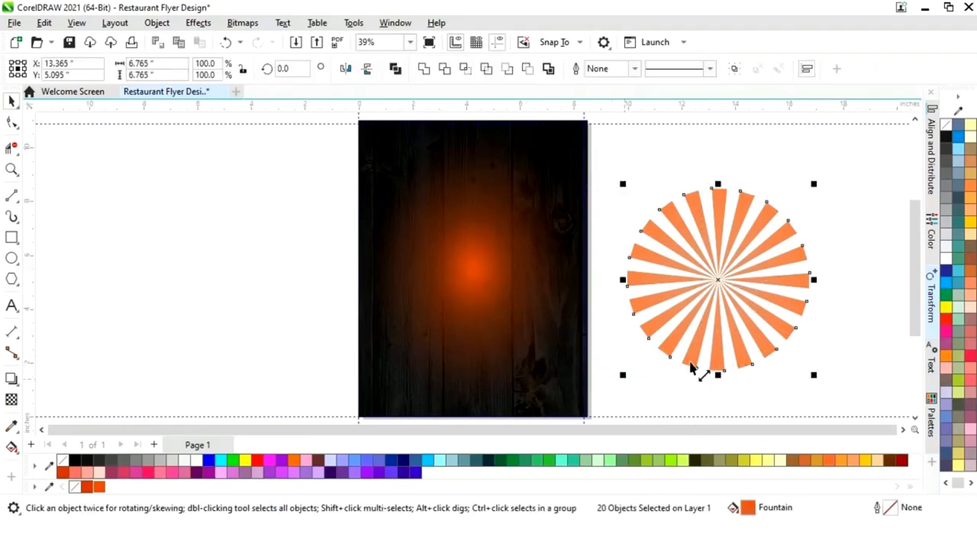
pyautogui.rightClick(722, 306)
pyautogui.click(768, 177)
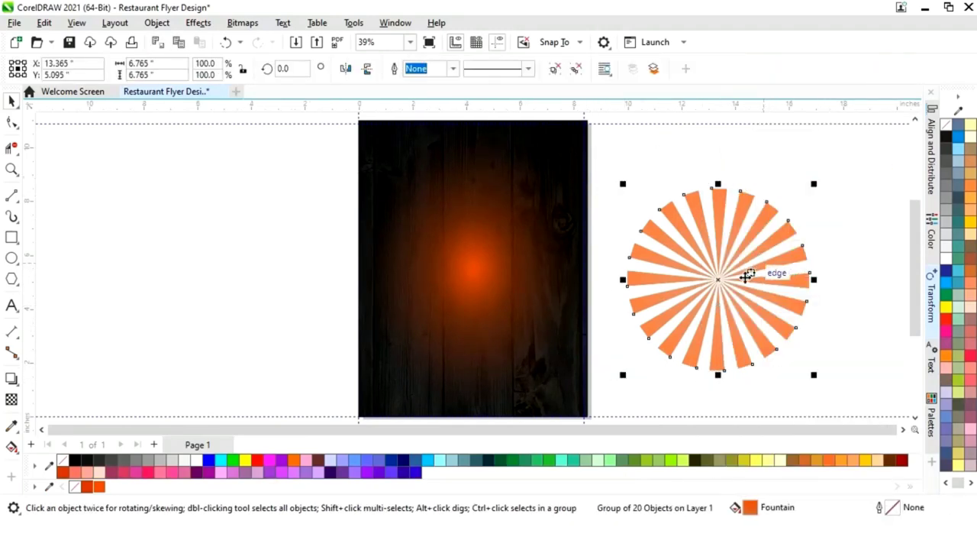
# Move the sunburst group over the glow on the page and enlarge it proportionally from its center to about 14.04 inches square
pyautogui.moveTo(746, 276); pyautogui.dragTo(491, 263)
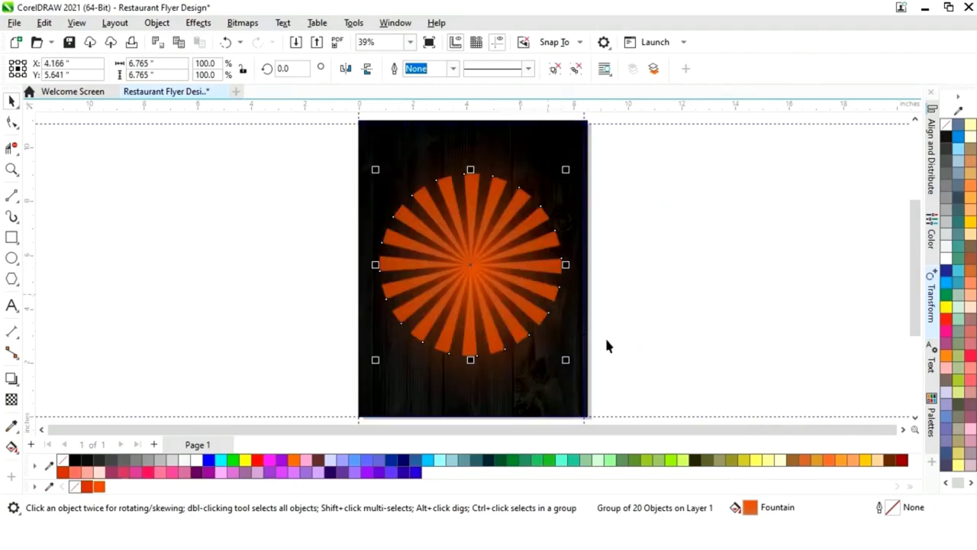
pyautogui.click(582, 366)
pyautogui.click(475, 290)
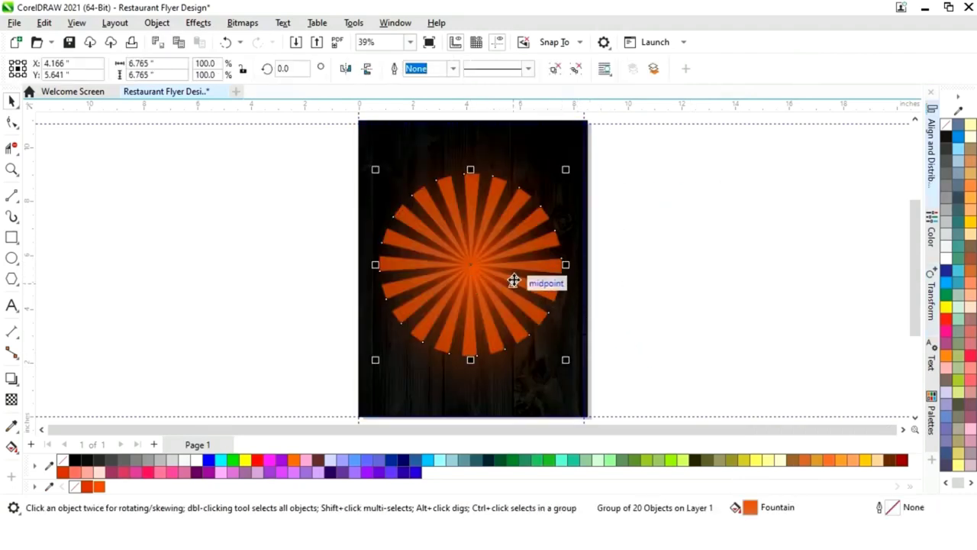
pyautogui.scroll(-2, 534, 279)
pyautogui.moveTo(555, 226); pyautogui.dragTo(633, 179)
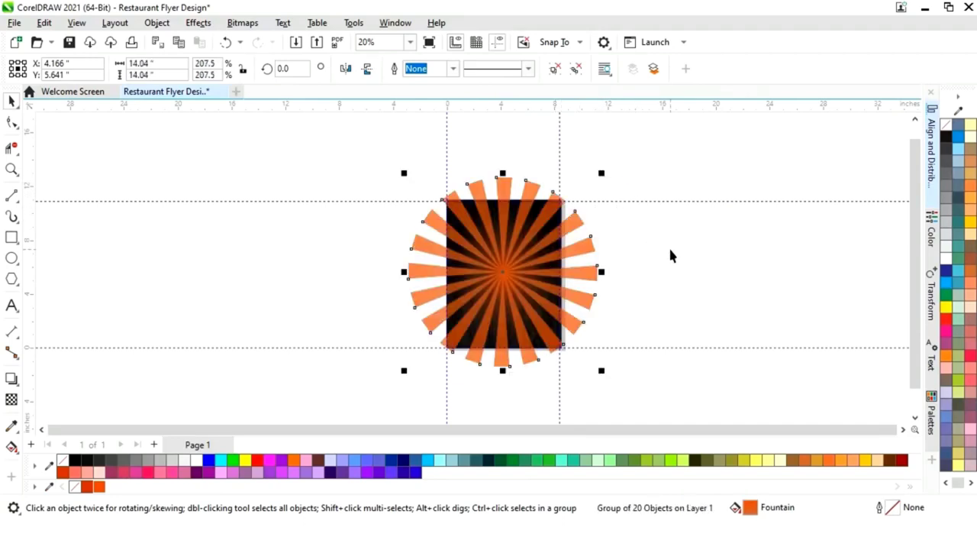
# Shift the sunburst group down to the lower part of the page and PowerClip it inside the page-size background frame
pyautogui.press('z')
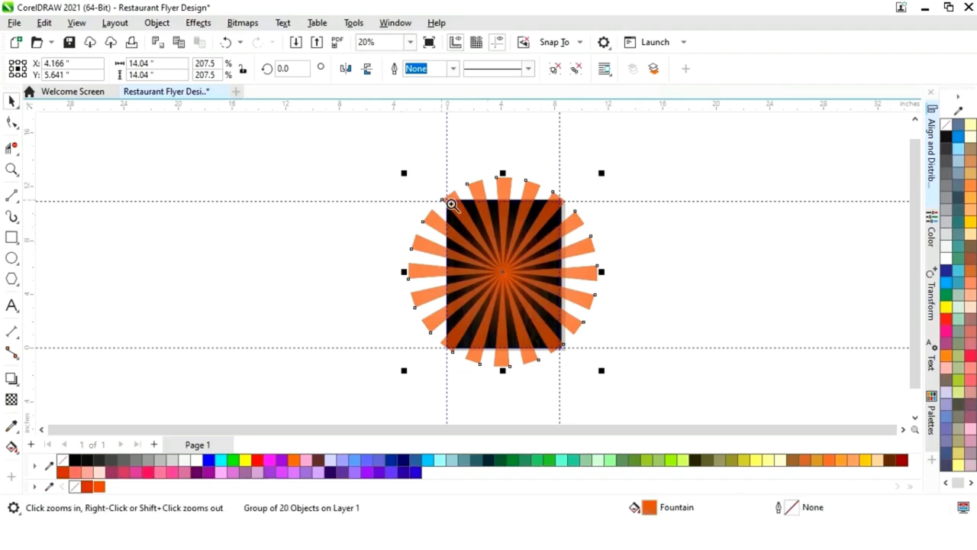
pyautogui.moveTo(397, 164); pyautogui.dragTo(643, 375)
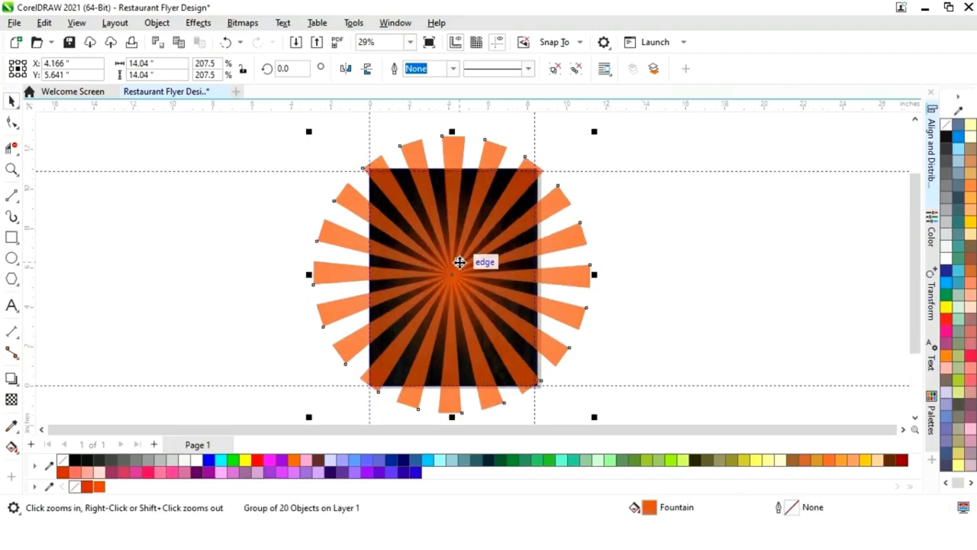
pyautogui.moveTo(460, 262); pyautogui.dragTo(460, 318)
pyautogui.rightClick(460, 317)
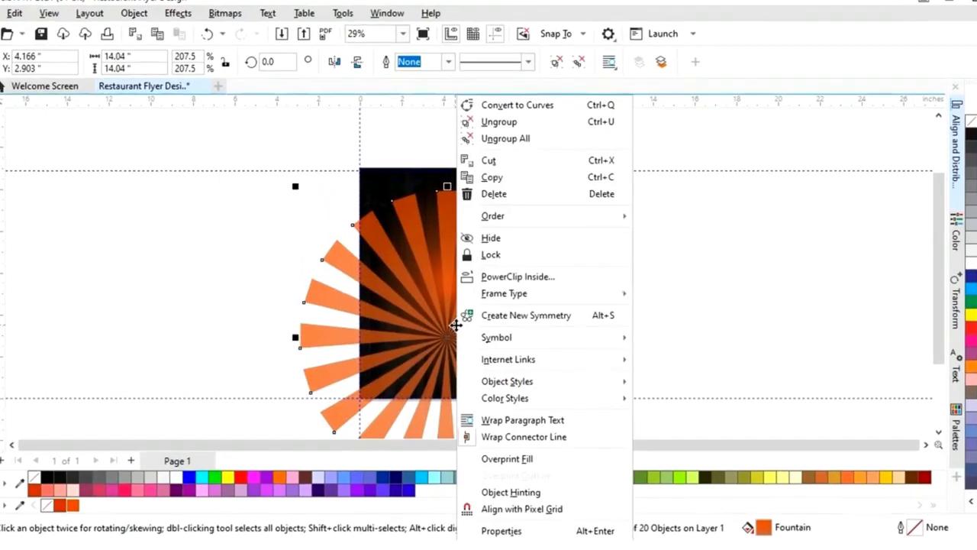
pyautogui.click(517, 276)
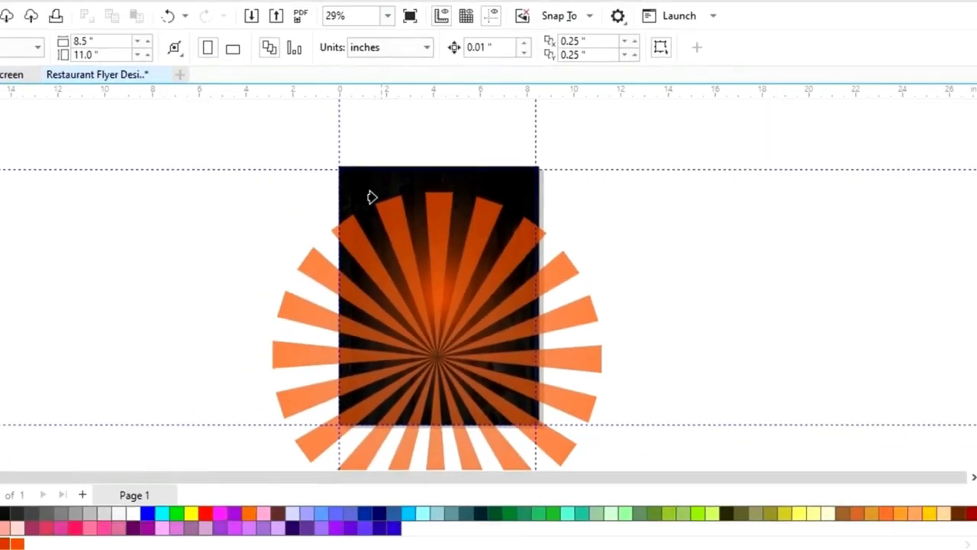
pyautogui.click(346, 177)
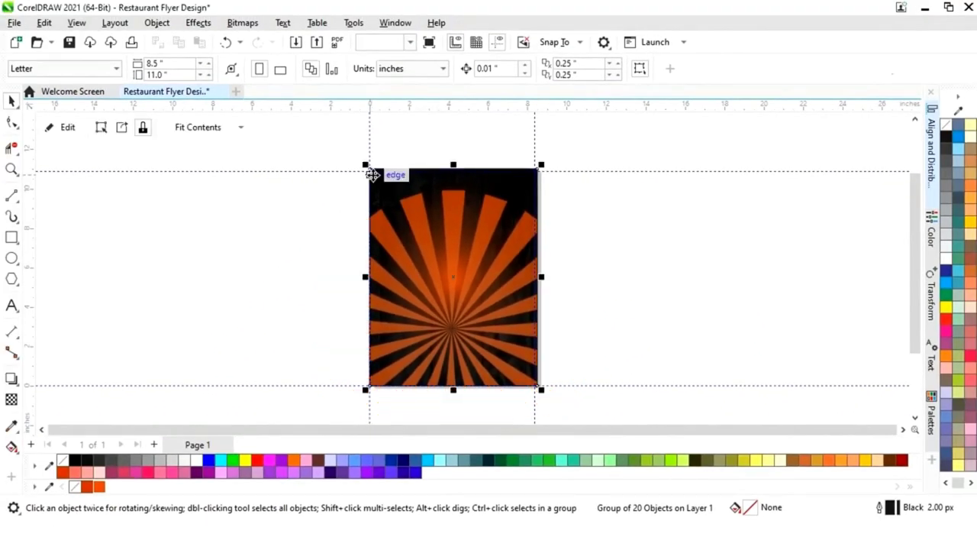
# Open the PowerClip contents for editing and move the sunburst group up to the middle of the page
pyautogui.click(65, 130)
pyautogui.click(463, 346)
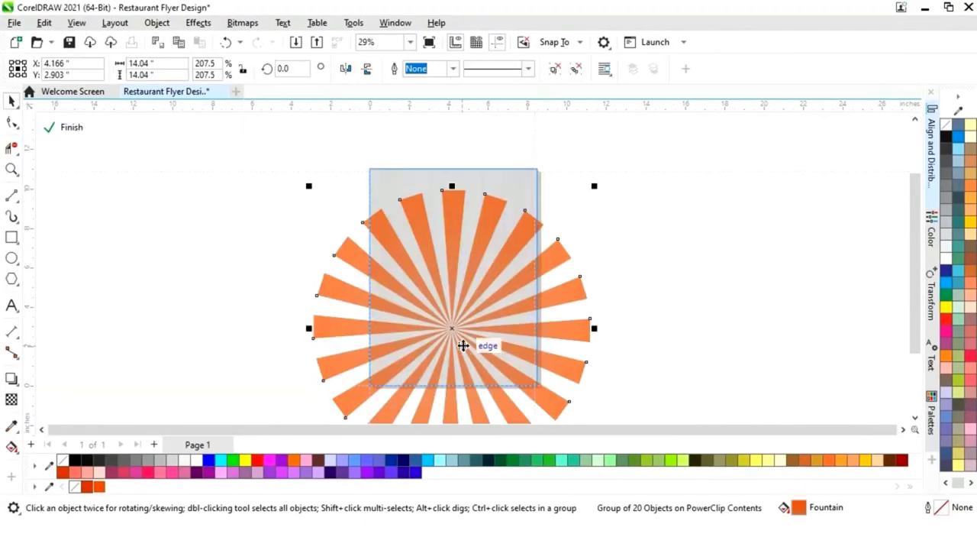
pyautogui.moveTo(463, 346); pyautogui.dragTo(517, 303)
pyautogui.press('Escape')
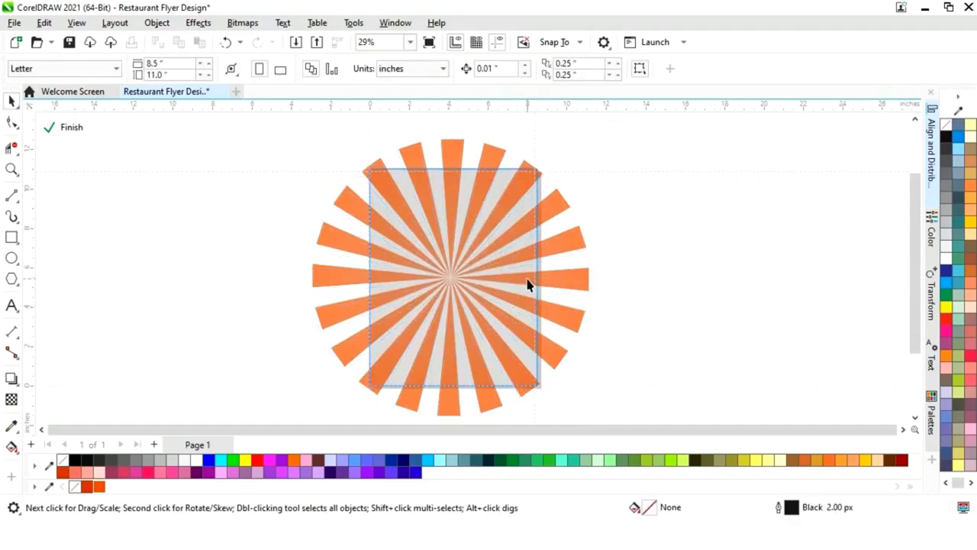
# Try a uniform transparency of 66 on the sunburst group
pyautogui.click(527, 285)
pyautogui.click(13, 399)
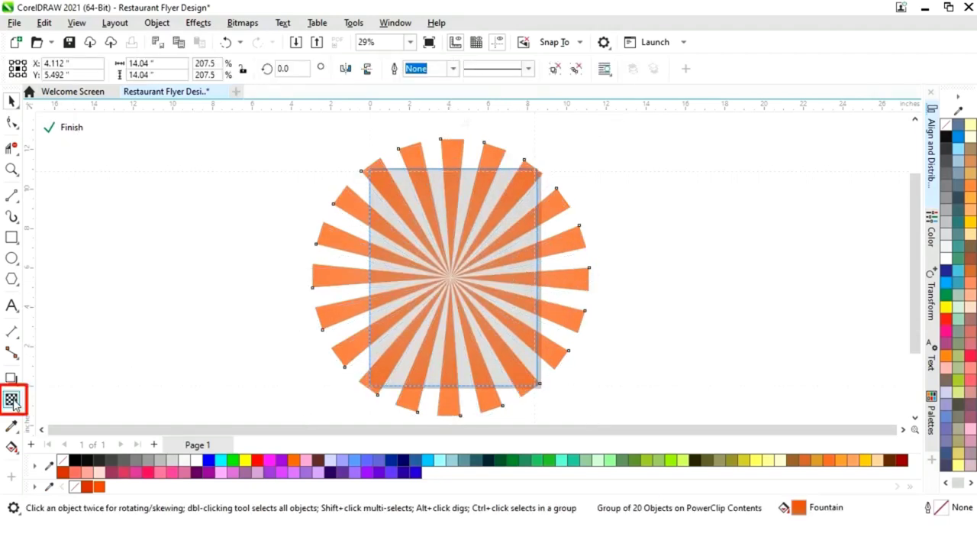
pyautogui.moveTo(438, 123); pyautogui.dragTo(444, 123)
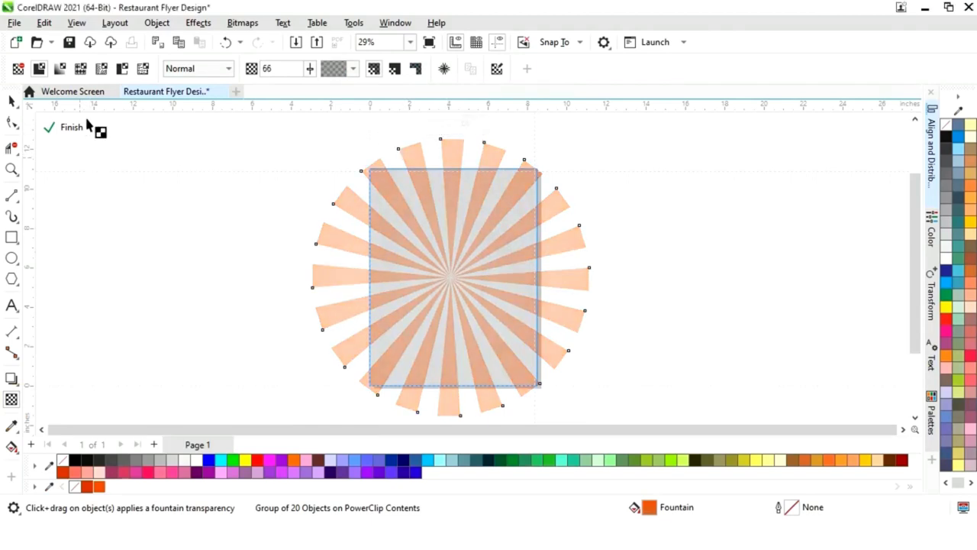
# Apply an elliptical fountain transparency that fades the sunburst group's outer ends, with its center node set to 43
pyautogui.click(59, 68)
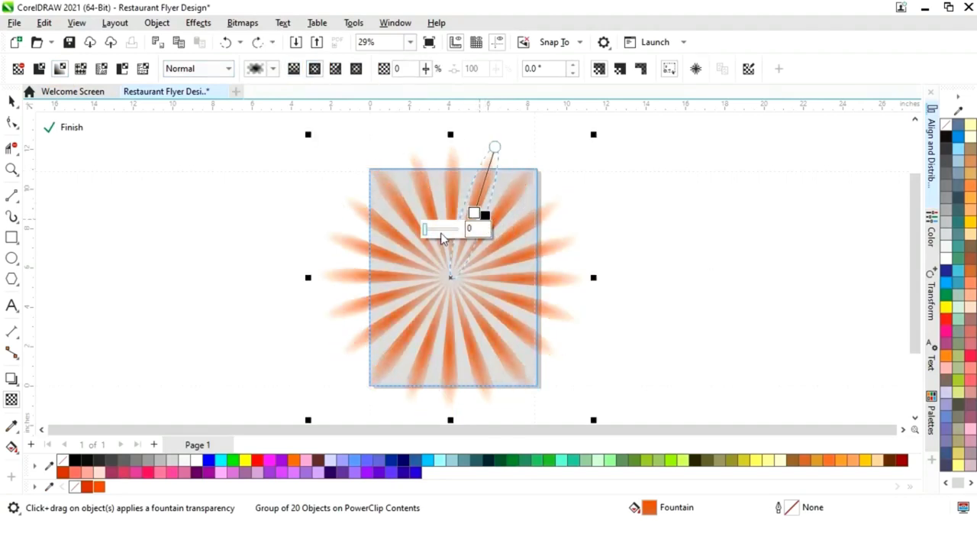
pyautogui.click(440, 231)
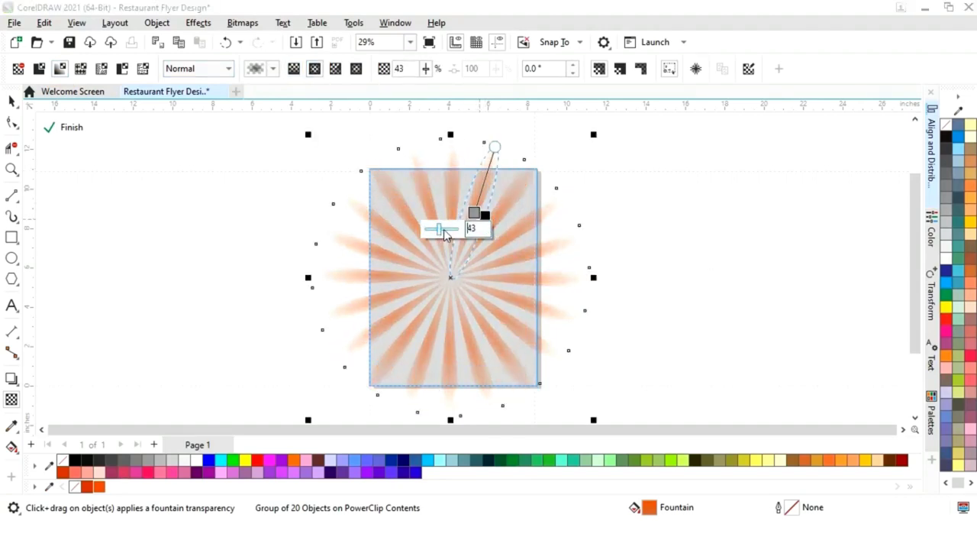
# Raise the center node of the sunburst group's fountain transparency to 74
pyautogui.click(449, 230)
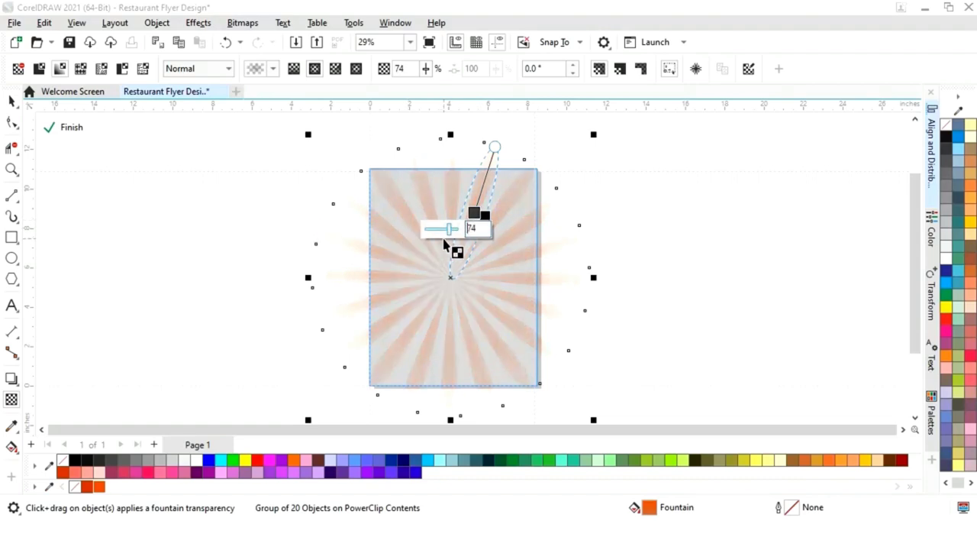
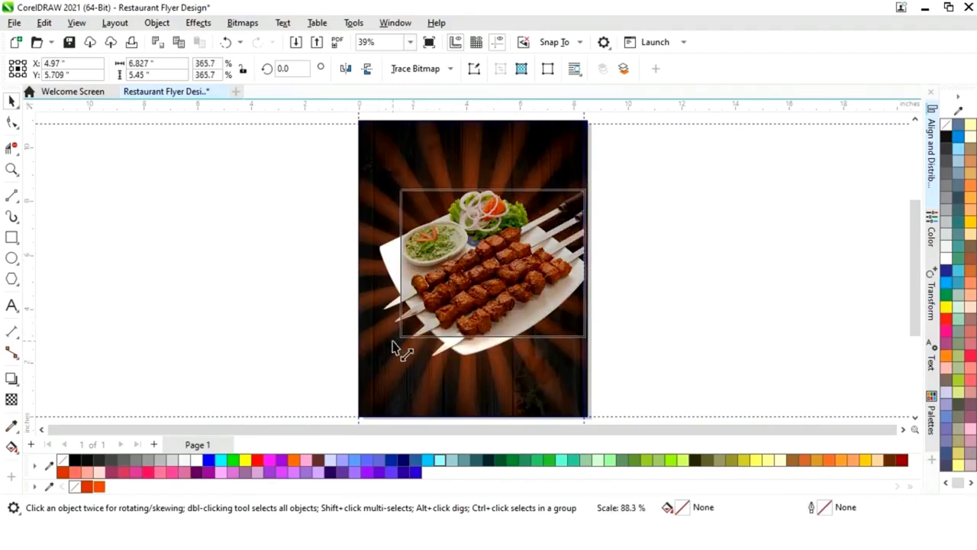
# Scale the kebab platter image to about 7.06 by 5.64 inches and place it over the middle of the sunburst
pyautogui.moveTo(481, 299); pyautogui.dragTo(487, 298)
pyautogui.hotkey('ctrl', 'a')
pyautogui.click(792, 294)
pyautogui.click(565, 305)
pyautogui.moveTo(398, 331); pyautogui.dragTo(399, 352)
pyautogui.press('Escape')
pyautogui.click(497, 295)
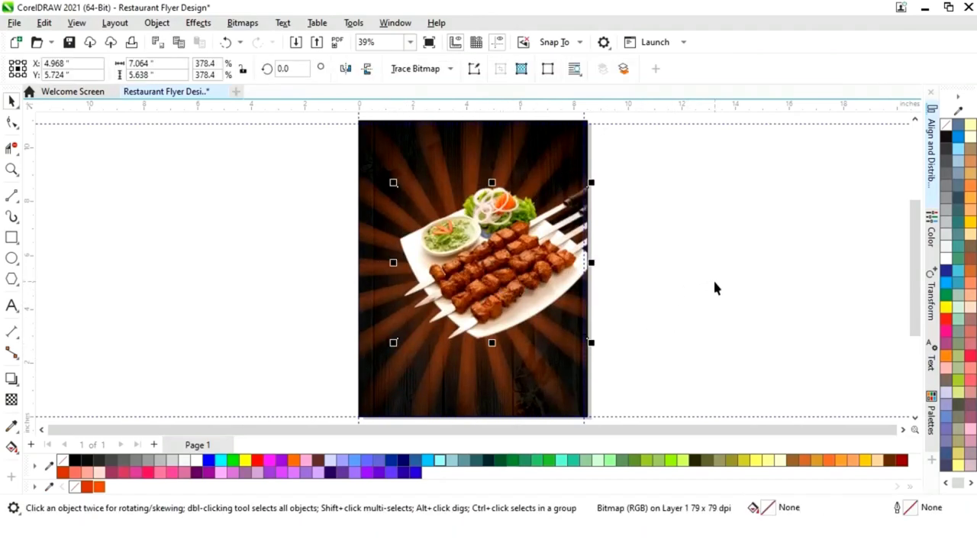
pyautogui.click(95, 275)
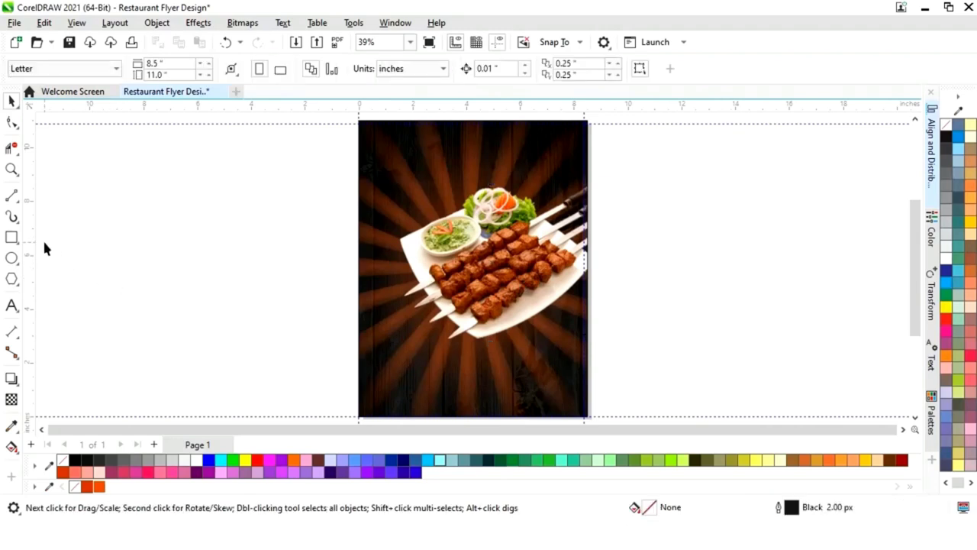
# Draw a page-wide rectangle about 8.5 by 2.96 inches along the flyer's lower edge, filled white with no outline
pyautogui.click(12, 238)
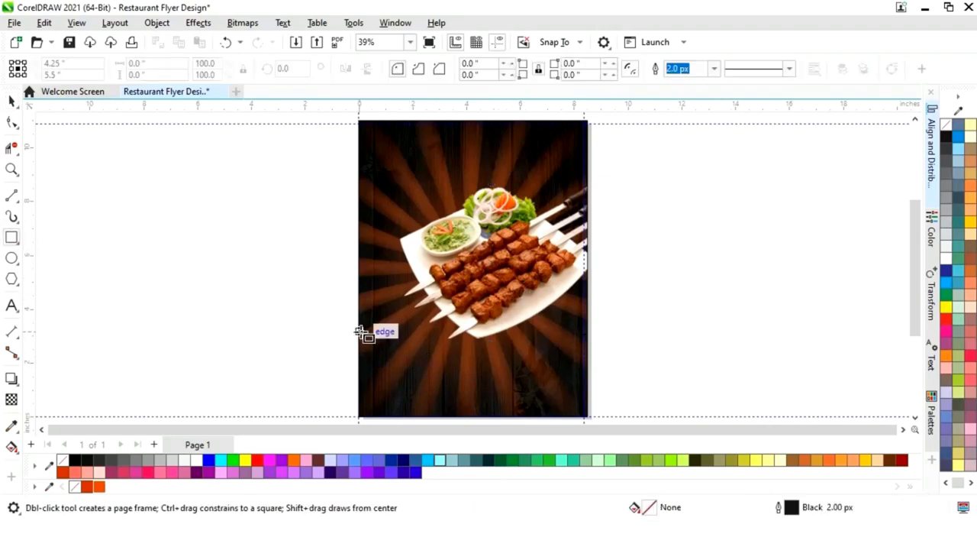
pyautogui.moveTo(359, 338); pyautogui.dragTo(591, 386)
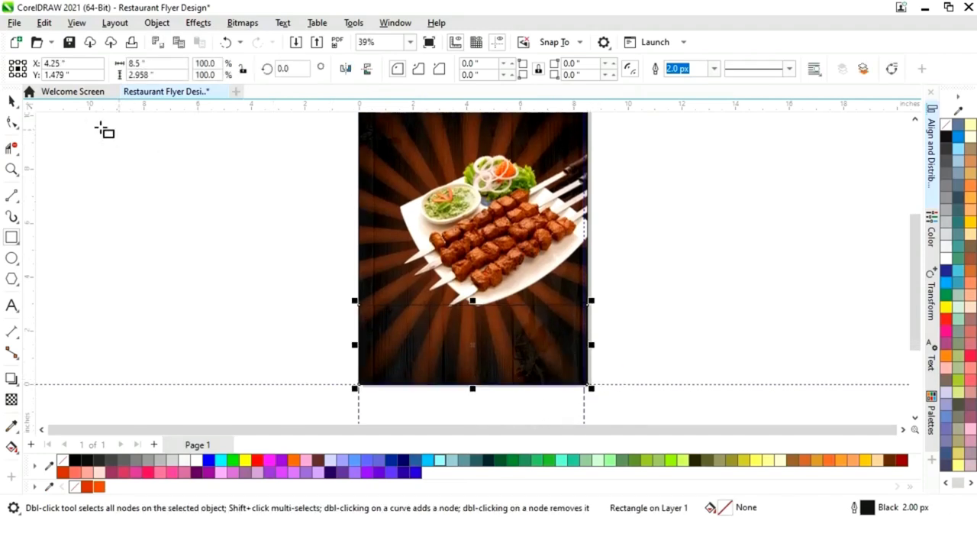
pyautogui.click(11, 101)
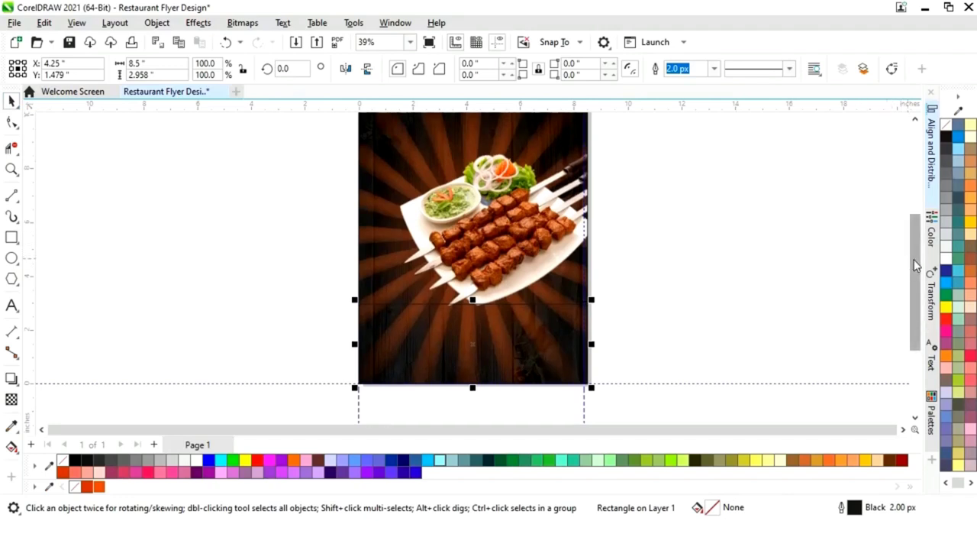
pyautogui.scroll(1, 912, 256)
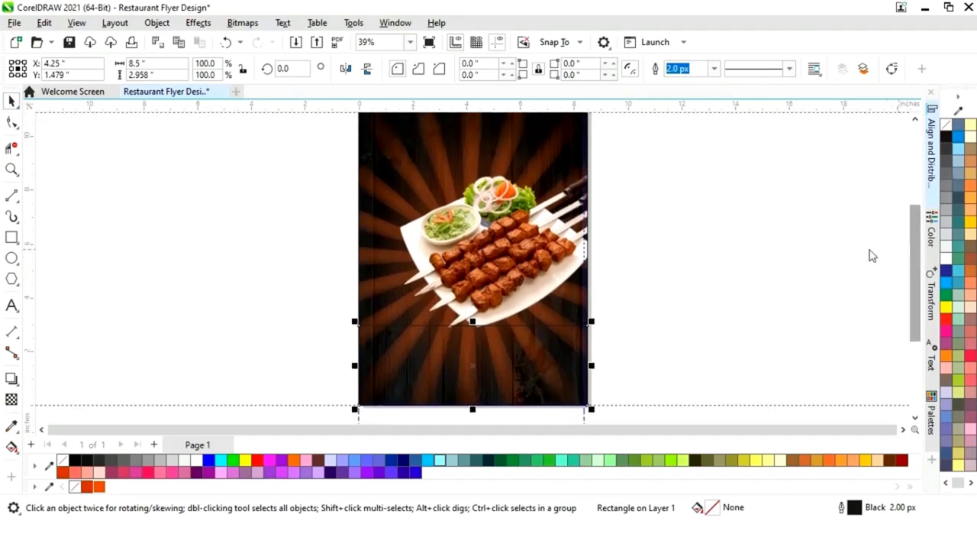
pyautogui.click(193, 461)
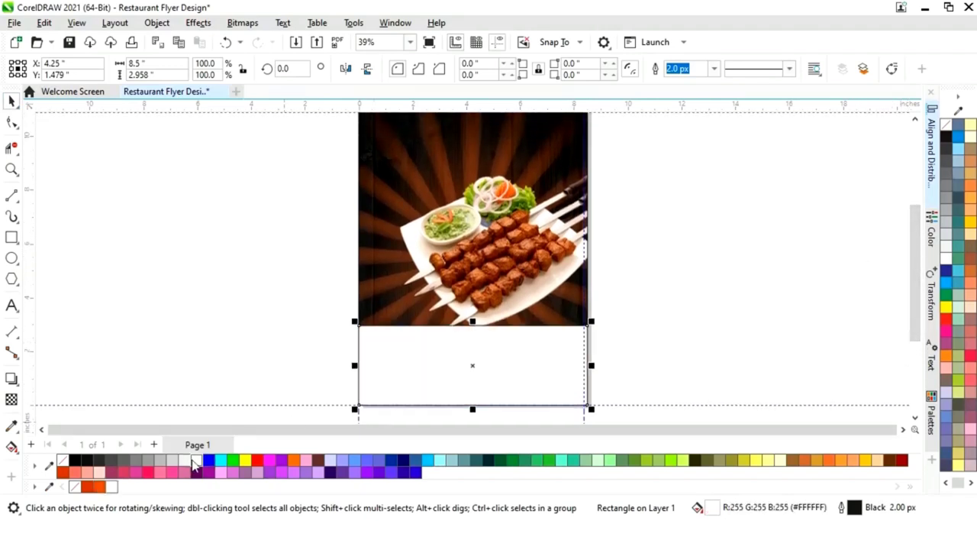
pyautogui.rightClick(64, 462)
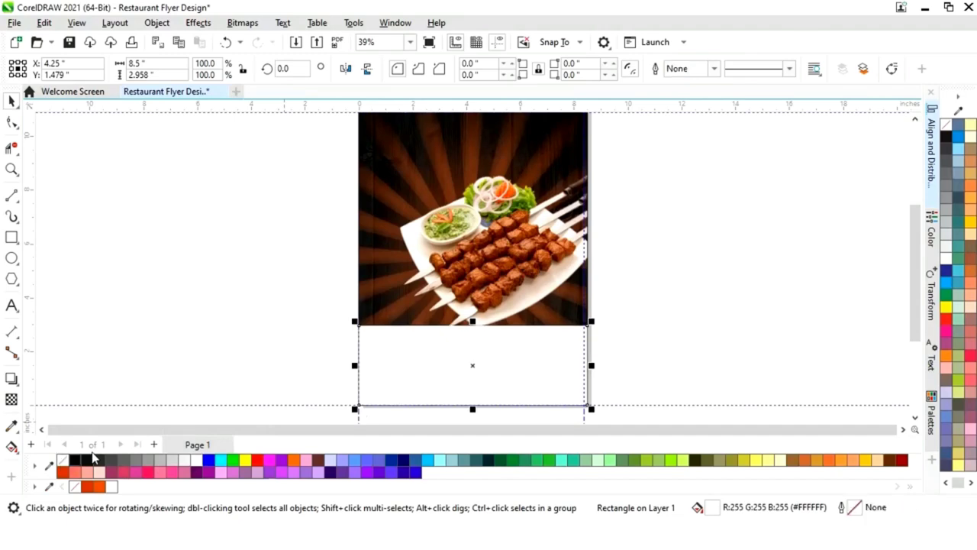
# Convert the white rectangle to curves with an upward-arched top edge, and reduce the shape's height to about 2.48 inches
pyautogui.rightClick(501, 375)
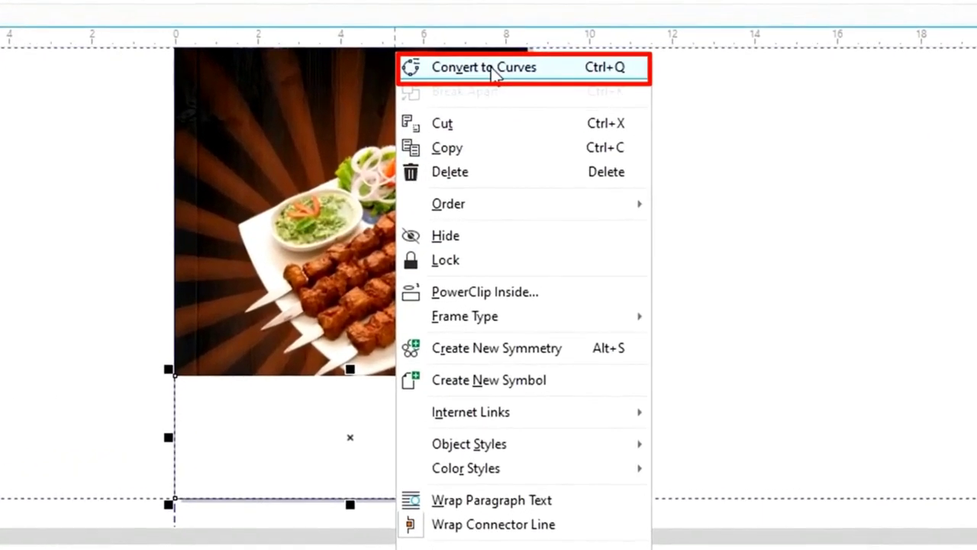
pyautogui.click(489, 67)
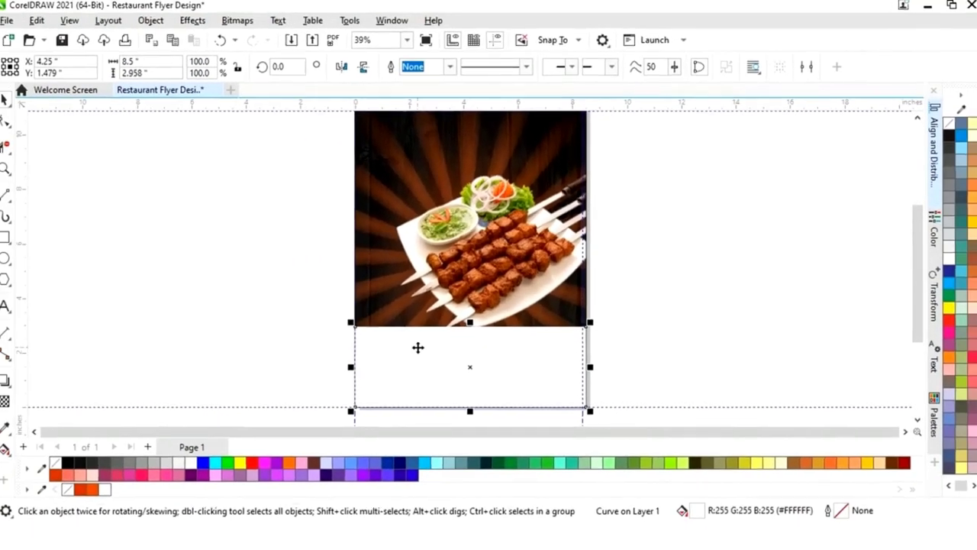
pyautogui.click(15, 125)
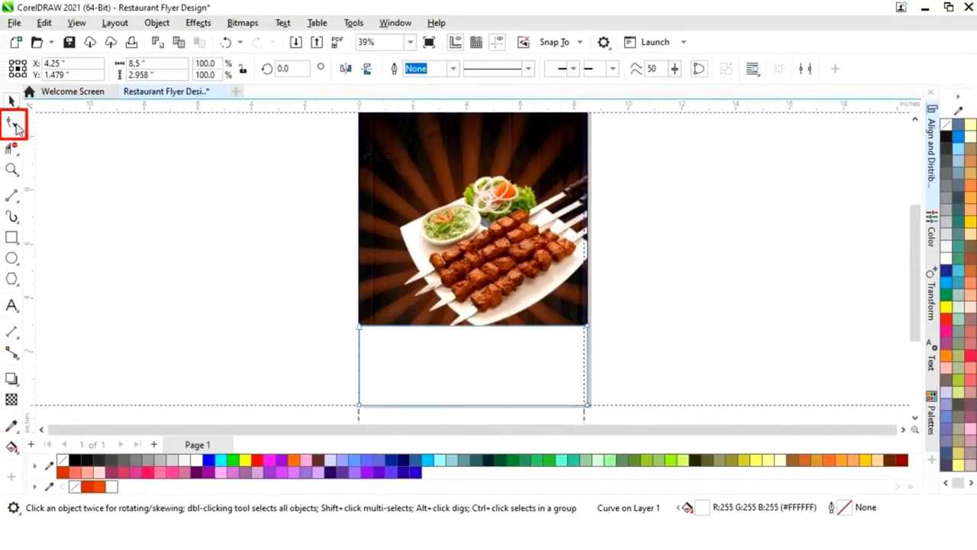
pyautogui.click(470, 327)
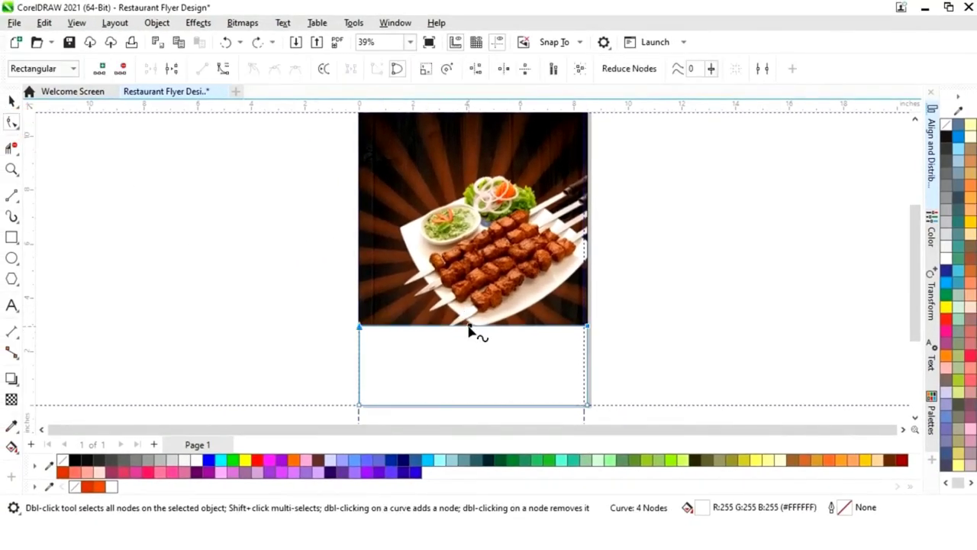
pyautogui.click(223, 69)
pyautogui.moveTo(470, 327); pyautogui.dragTo(472, 310)
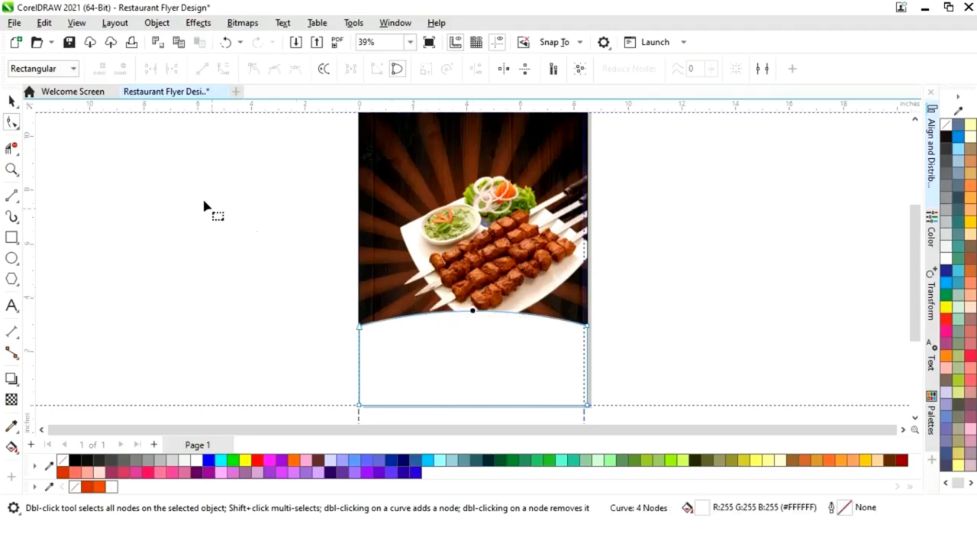
pyautogui.click(11, 101)
pyautogui.moveTo(473, 306); pyautogui.dragTo(475, 339)
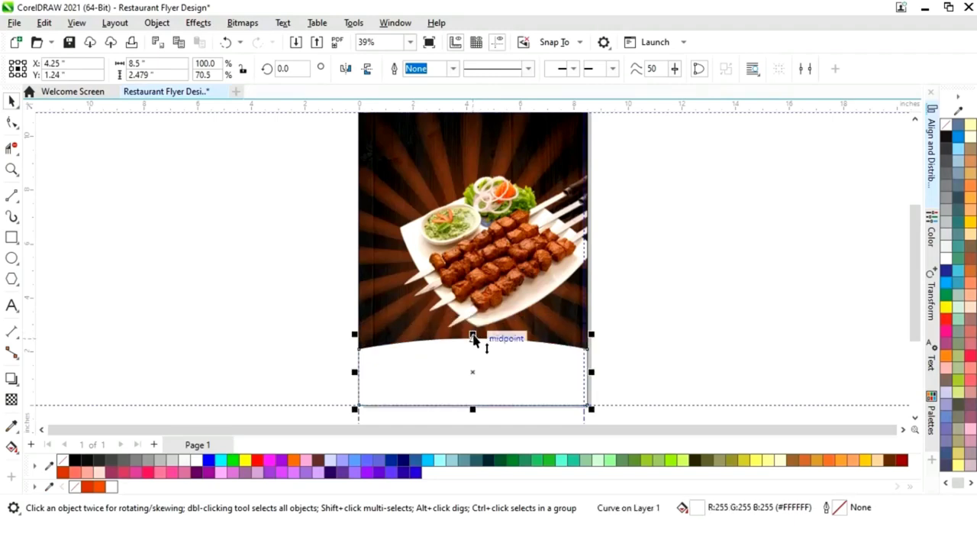
# Make a shorter copy of the white arched shape, fill it Brick Red, and raise its lower edge for a height of about 1.52 inches
pyautogui.moveTo(472, 337); pyautogui.dragTo(475, 350)
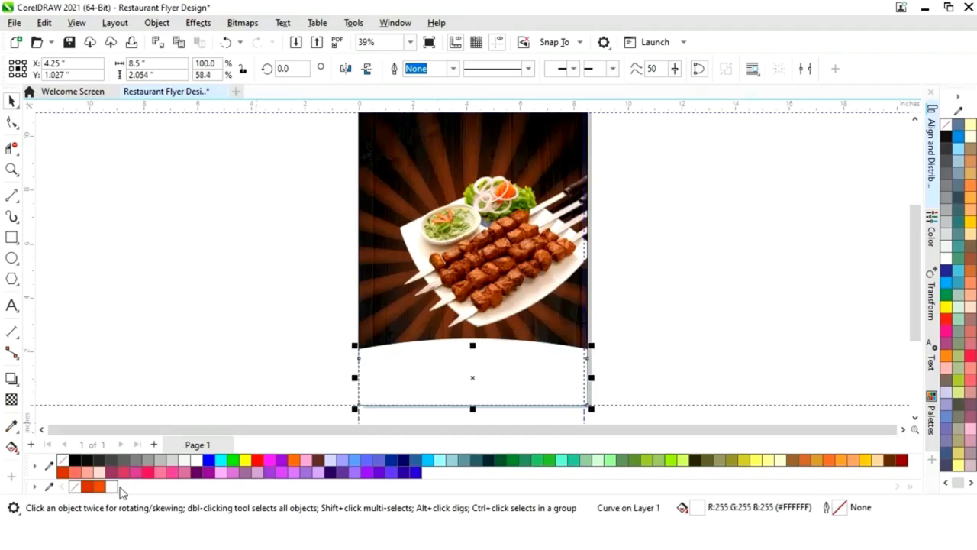
pyautogui.click(88, 489)
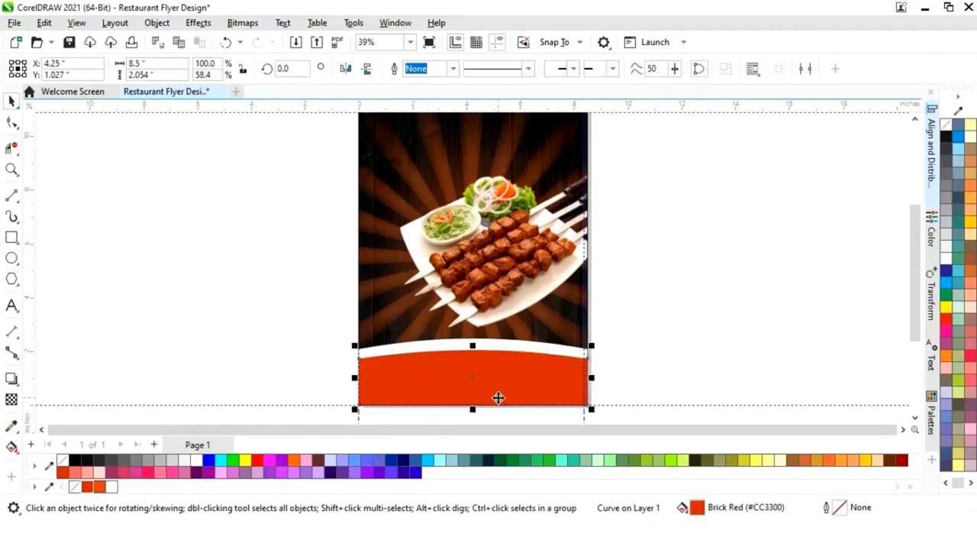
pyautogui.moveTo(473, 410); pyautogui.dragTo(473, 398)
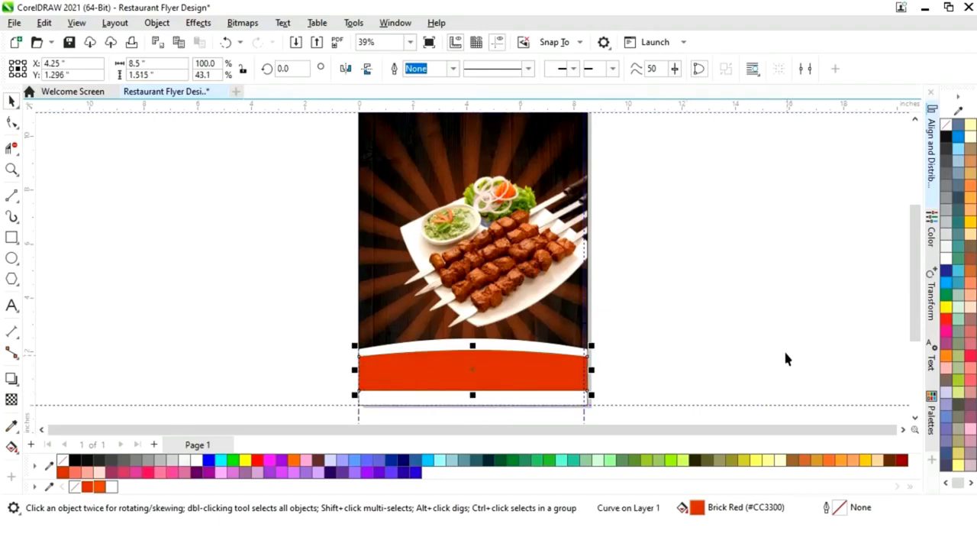
pyautogui.click(720, 320)
pyautogui.scroll(1, 208, 311)
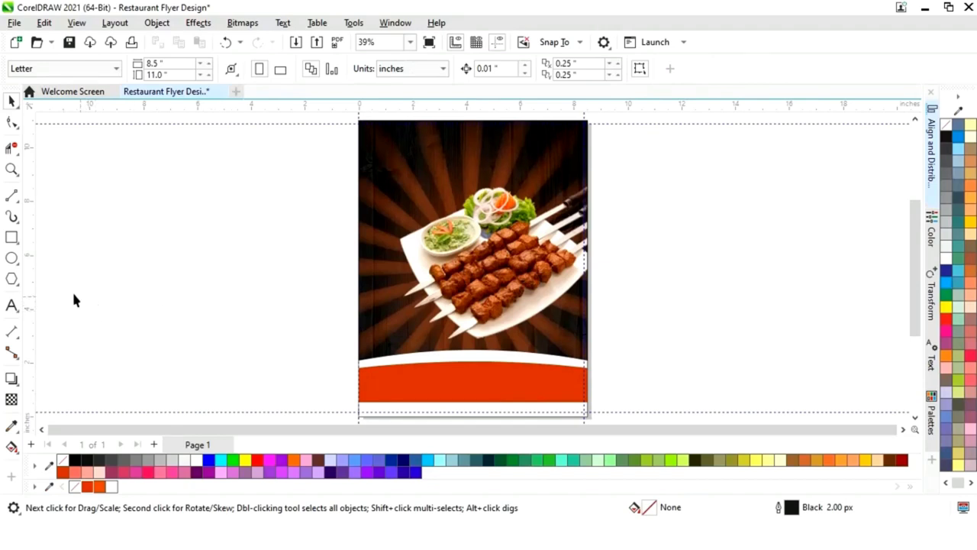
# Draw a rectangle about 4.39 by 0.85 inches beside the page, filled Brick Red with no outline
pyautogui.click(12, 239)
pyautogui.moveTo(207, 310); pyautogui.dragTo(327, 331)
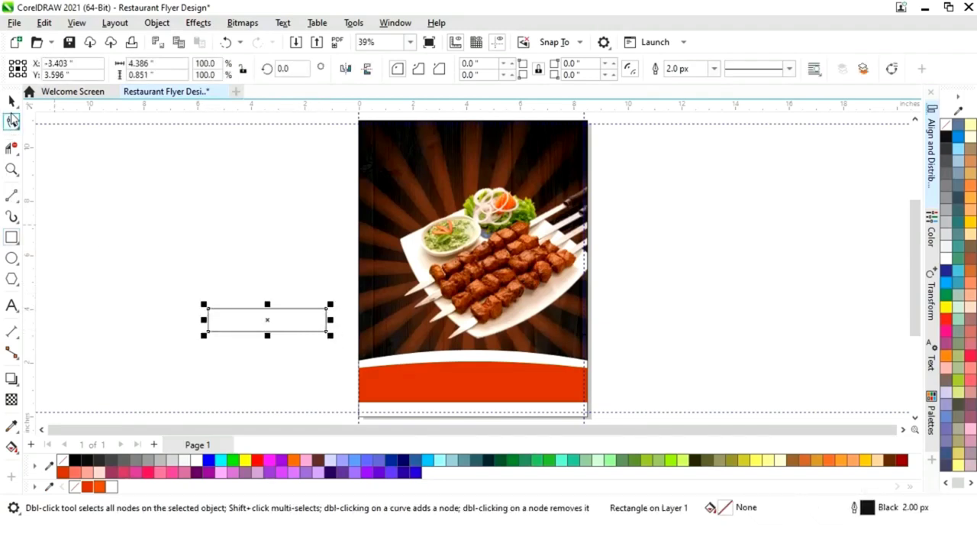
pyautogui.click(11, 101)
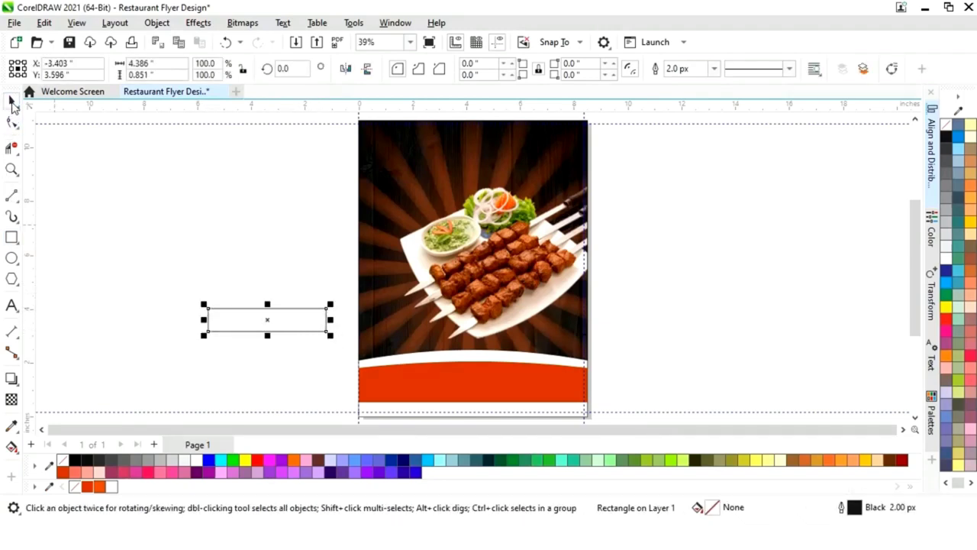
pyautogui.click(87, 487)
pyautogui.rightClick(76, 488)
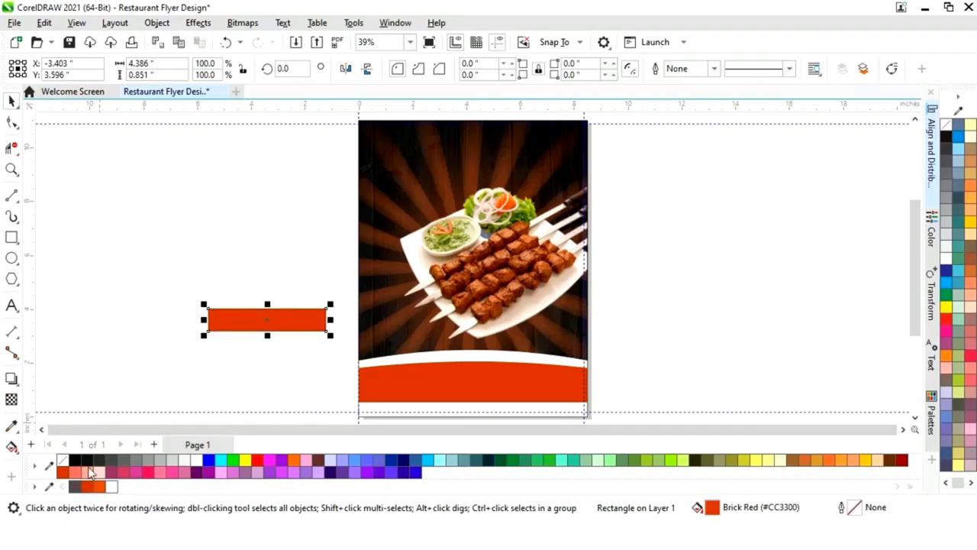
# Move the small red rectangle to the other side of the page and apply the creative Frame effect with square03.cpt
pyautogui.moveTo(277, 323); pyautogui.dragTo(711, 285)
pyautogui.click(198, 23)
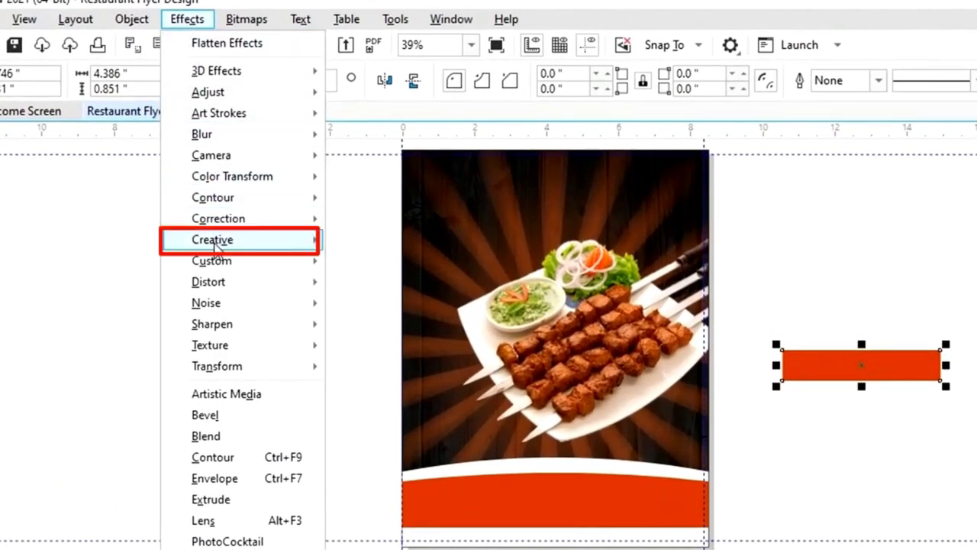
pyautogui.moveTo(219, 246)
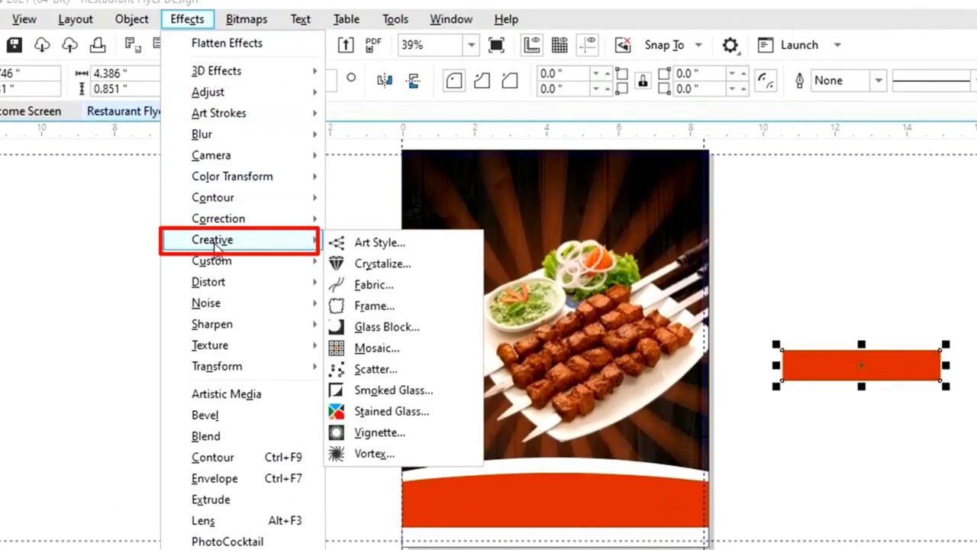
pyautogui.click(374, 305)
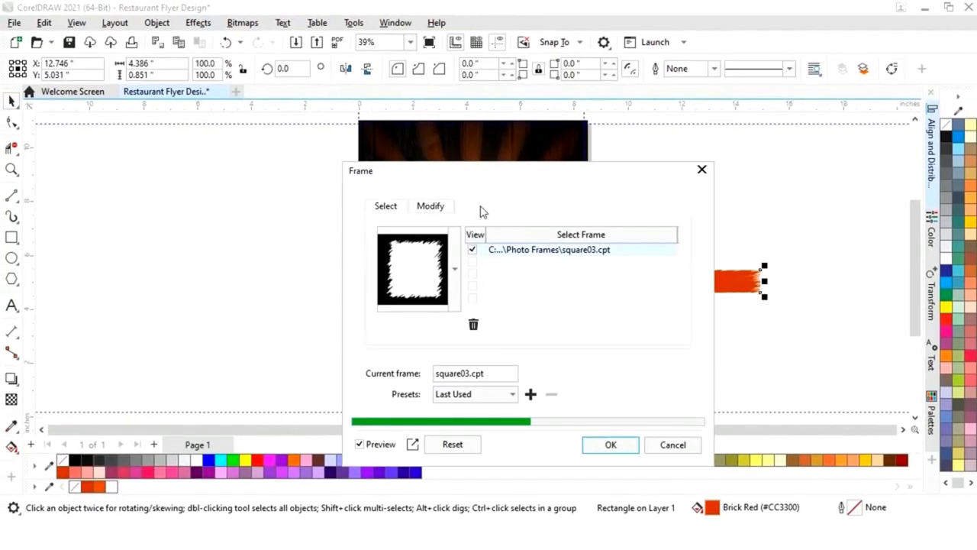
pyautogui.moveTo(498, 171); pyautogui.dragTo(313, 135)
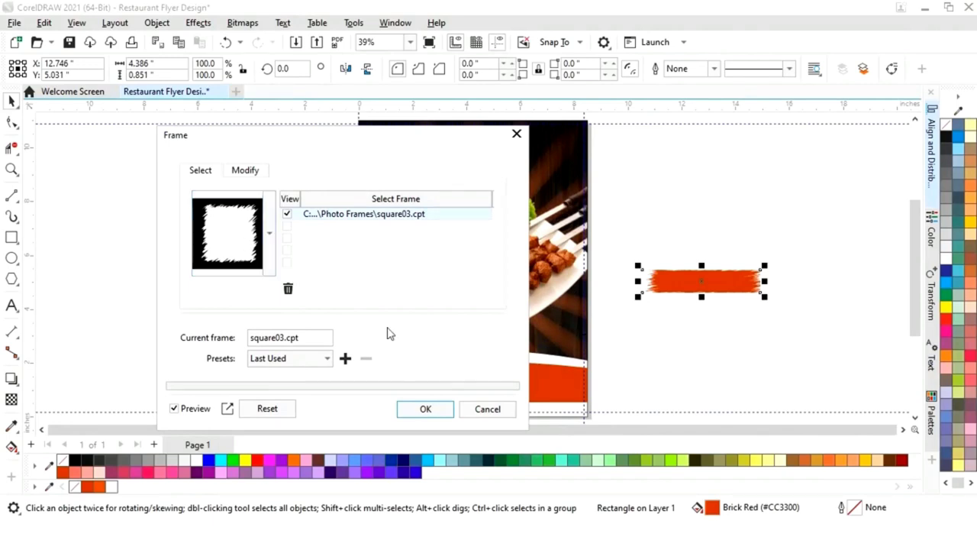
pyautogui.click(425, 410)
# Move the rough-edged red bar onto the platter's lower part and scale it to about 3.57 by 0.69 inches
pyautogui.moveTo(700, 279)
pyautogui.mouseDown()
pyautogui.moveTo(642, 297)
pyautogui.moveTo(512, 307)
pyautogui.mouseUp()
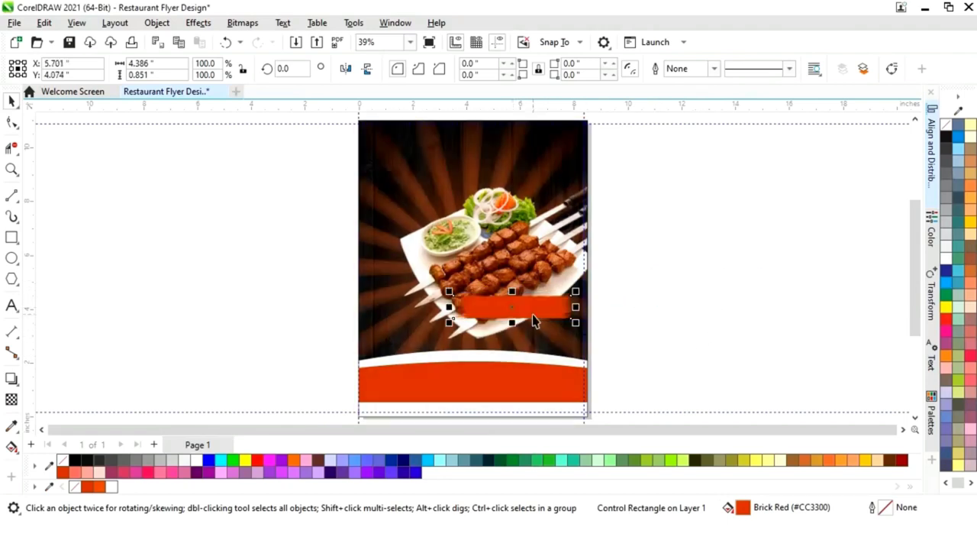
pyautogui.moveTo(449, 290); pyautogui.dragTo(463, 301)
pyautogui.moveTo(527, 309)
pyautogui.mouseDown()
pyautogui.moveTo(530, 320)
pyautogui.moveTo(476, 321)
pyautogui.moveTo(461, 304)
pyautogui.mouseUp()
# Duplicate the rough-edged red bar slightly below and to the right of the original, and fill the copy white
pyautogui.moveTo(513, 323); pyautogui.dragTo(532, 341)
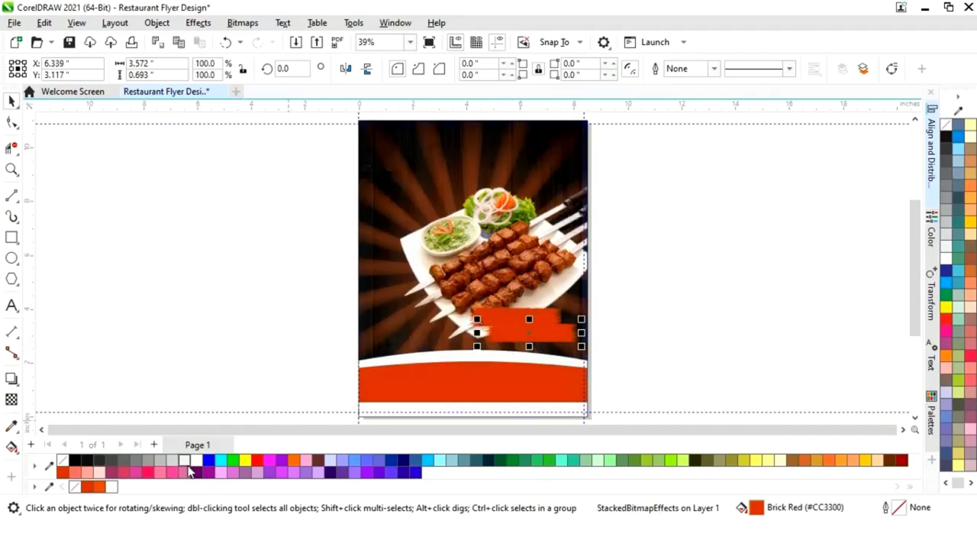
pyautogui.click(196, 460)
pyautogui.click(683, 307)
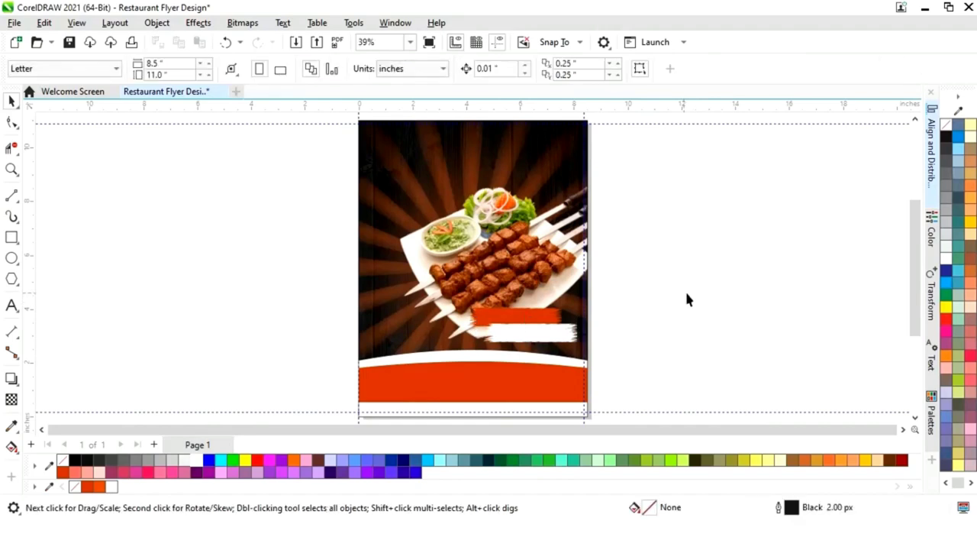
# Draw a circle about 2.13 inches in diameter beside the page and a square about 2.39 inches wide overlapping it
pyautogui.press('F7')
pyautogui.moveTo(245, 293); pyautogui.dragTo(276, 309)
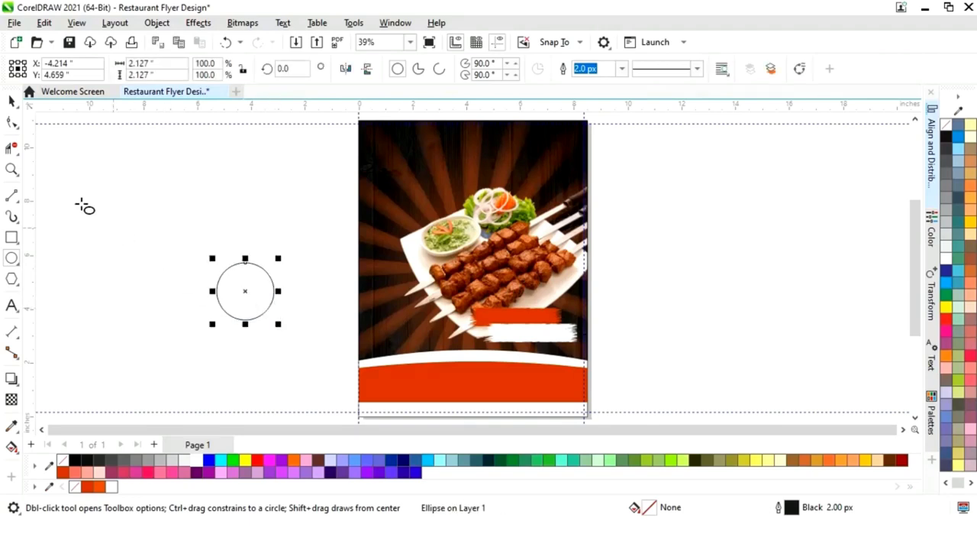
pyautogui.click(12, 237)
pyautogui.moveTo(263, 257); pyautogui.dragTo(328, 327)
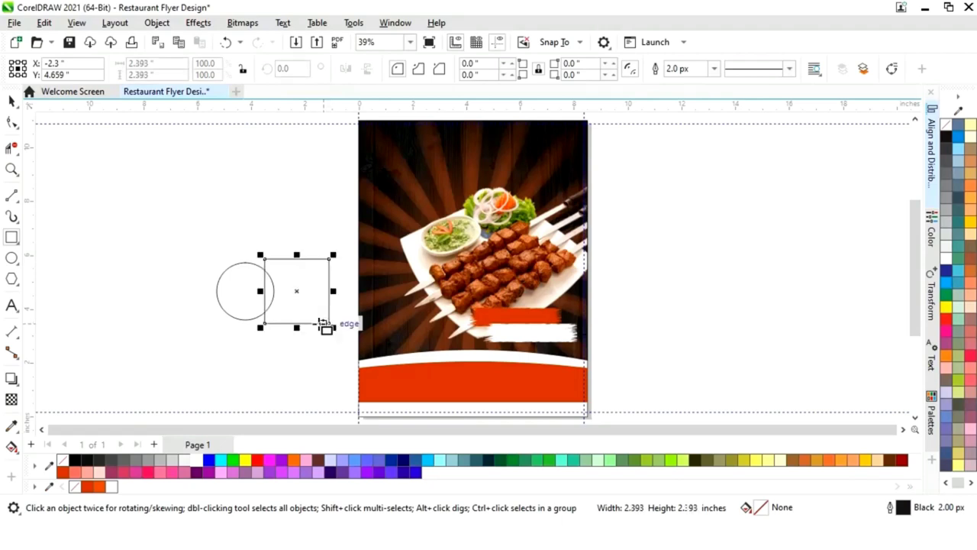
# Align the circle horizontally to the center of the square
pyautogui.click(10, 103)
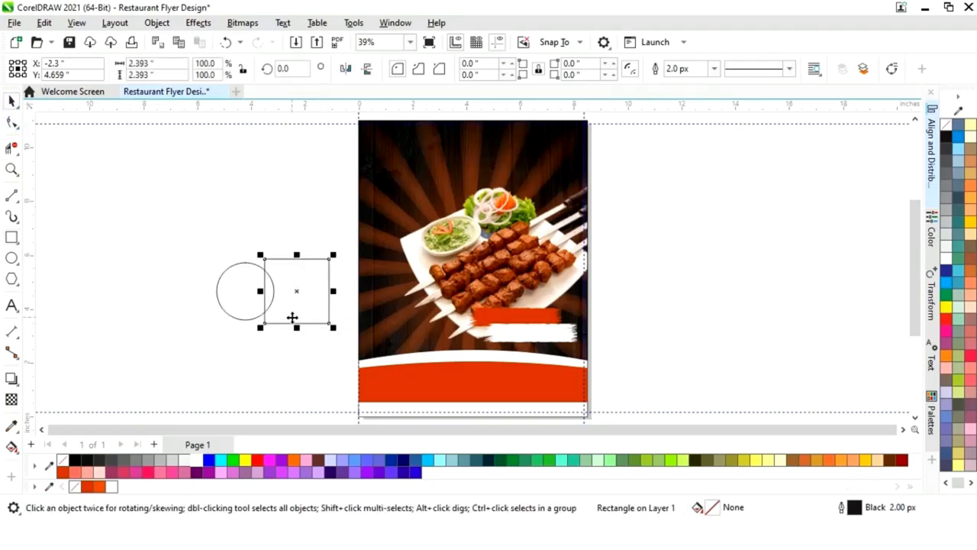
pyautogui.click(255, 320)
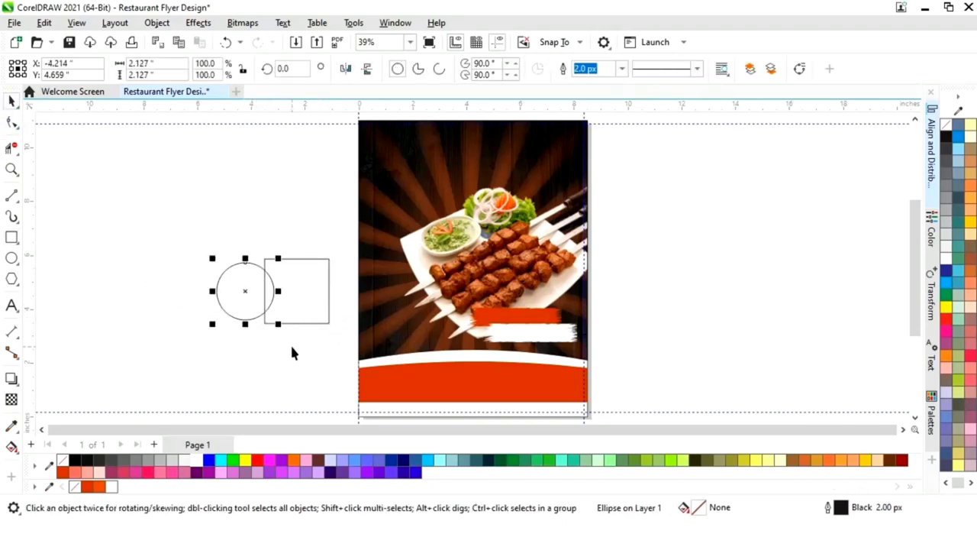
pyautogui.keyDown('shift'); pyautogui.click(305, 324); pyautogui.keyUp('shift')
pyautogui.press('c')
pyautogui.click(303, 362)
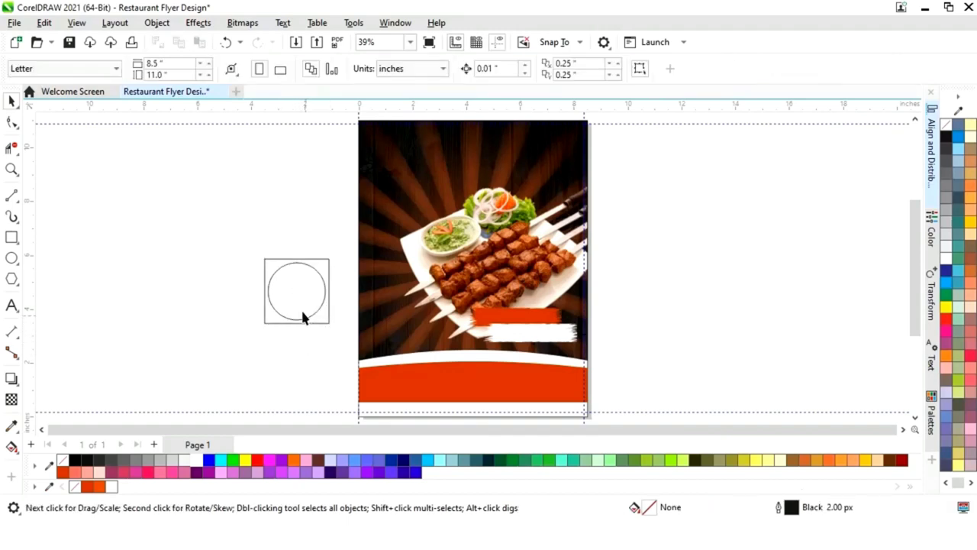
# Scale the square about its center to about 2.14 inches so its sides touch the circle
pyautogui.press('z')
pyautogui.moveTo(237, 229); pyautogui.dragTo(374, 351)
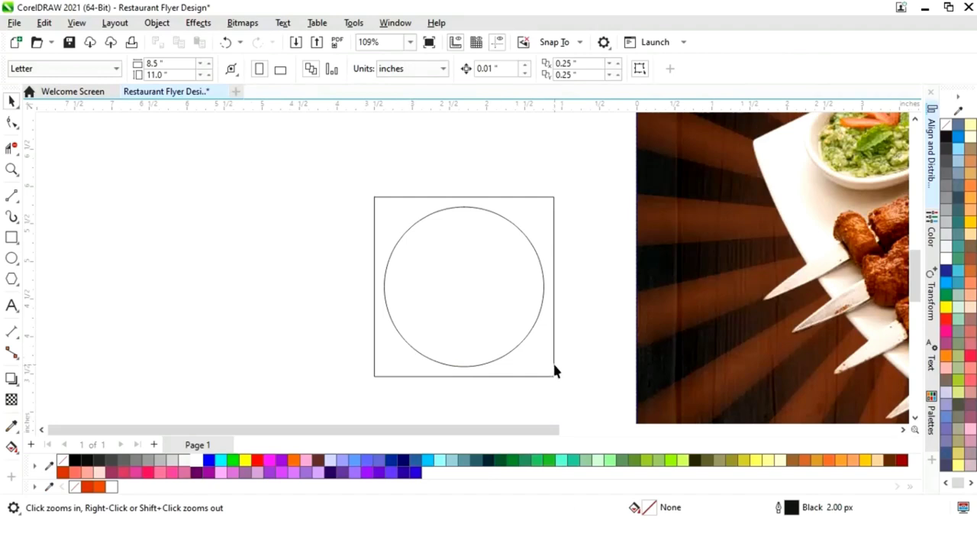
pyautogui.press('space')
pyautogui.click(554, 371)
pyautogui.moveTo(559, 382); pyautogui.dragTo(561, 374)
pyautogui.press('Escape')
pyautogui.press('F4')
pyautogui.click(386, 359)
# Use Smart Fill to fill the circle and the square's lower-right corner region with light blue (#00CCFF)
pyautogui.press('z')
pyautogui.moveTo(292, 229); pyautogui.dragTo(440, 365)
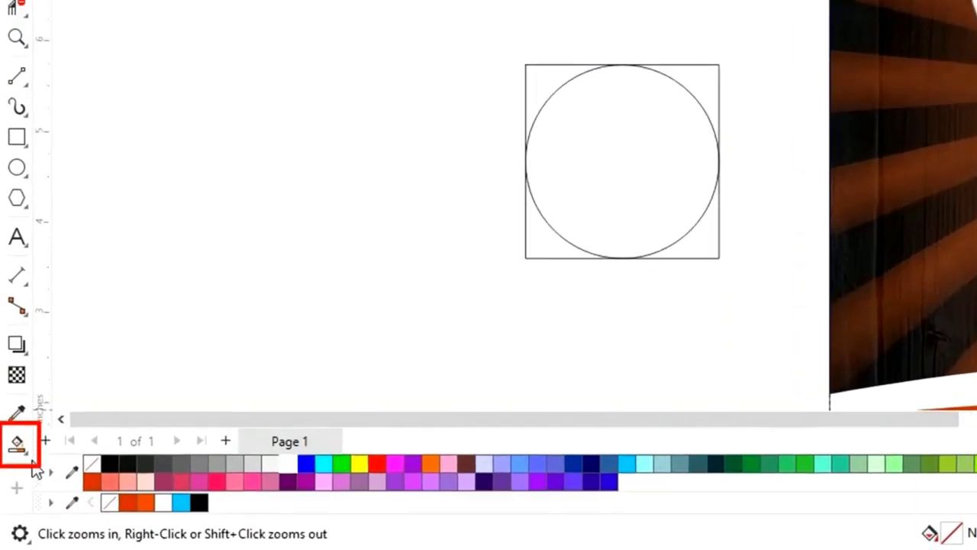
pyautogui.click(23, 440)
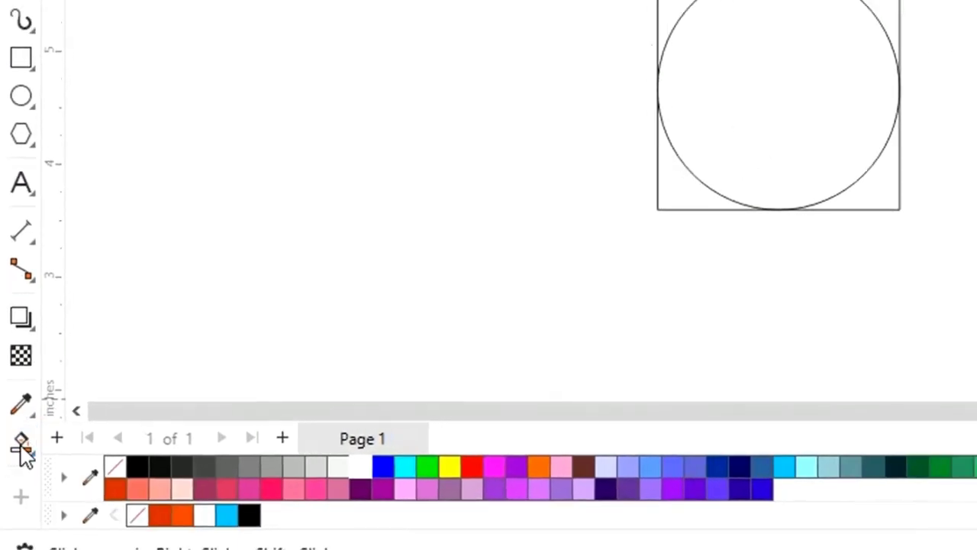
pyautogui.click(823, 97)
pyautogui.click(968, 165)
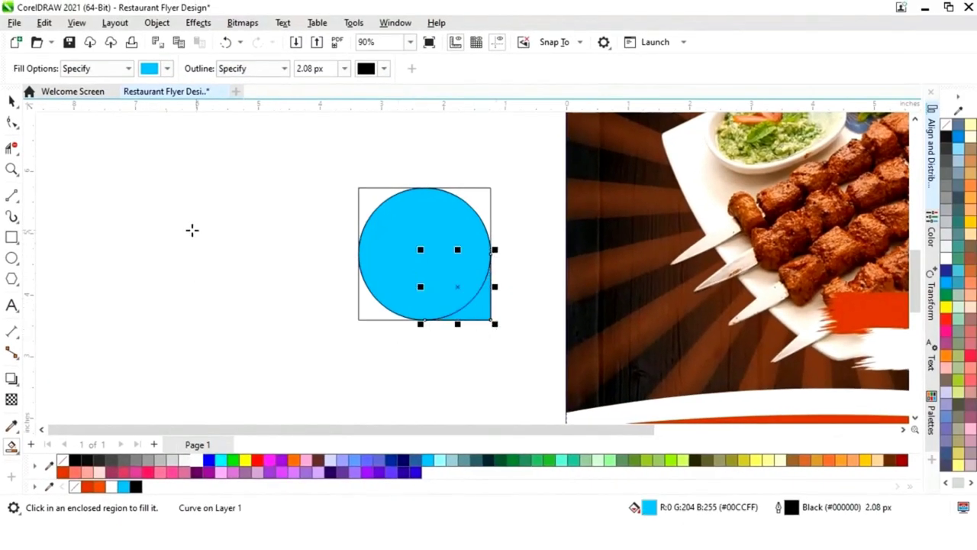
# Move the two blue pieces together to the left of the outlined square and circle, and weld them into one teardrop shape
pyautogui.press('space')
pyautogui.click(440, 284)
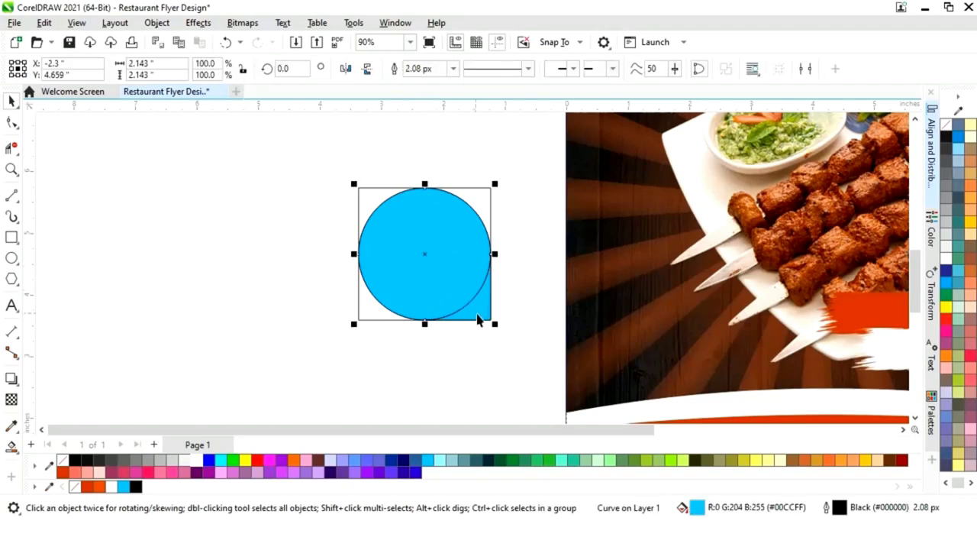
pyautogui.click(502, 222)
pyautogui.click(457, 277)
pyautogui.keyDown('shift'); pyautogui.click(484, 312); pyautogui.keyUp('shift')
pyautogui.moveTo(435, 264); pyautogui.dragTo(268, 265)
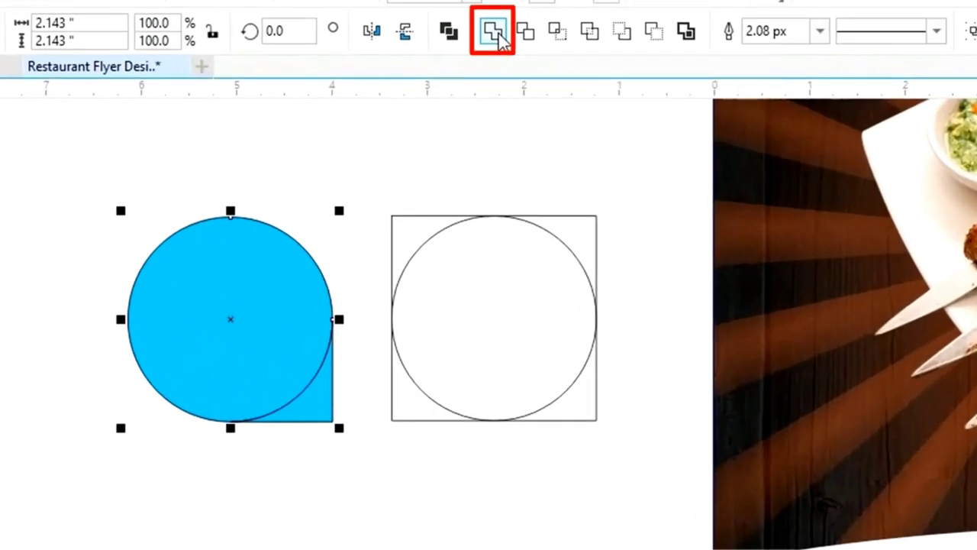
pyautogui.click(498, 35)
# Delete the leftover unfilled circle and square outlines
pyautogui.moveTo(642, 122); pyautogui.dragTo(377, 470)
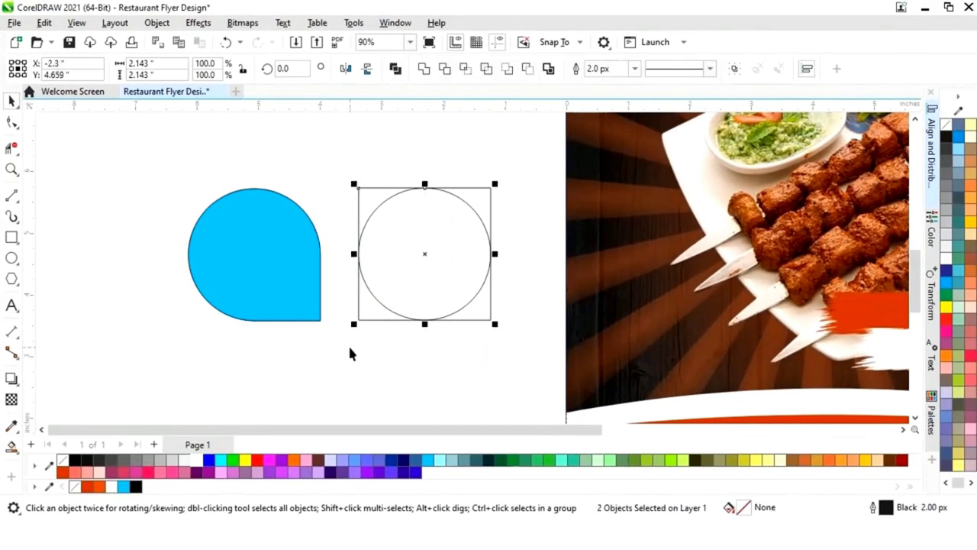
pyautogui.press('Delete')
pyautogui.press('F4')
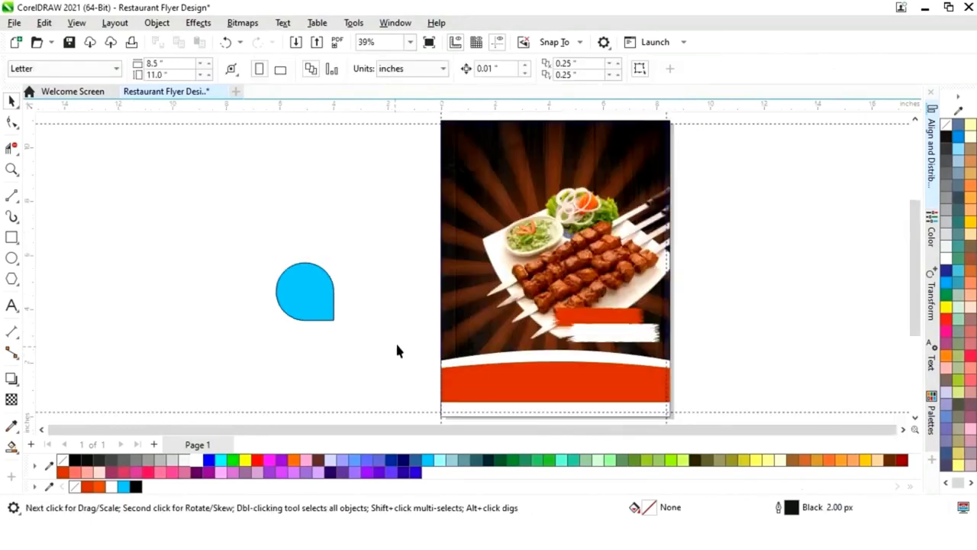
# Move the teardrop onto the flyer's upper-left area, fill it white and remove its outline
pyautogui.click(314, 300)
pyautogui.moveTo(311, 292); pyautogui.dragTo(480, 188)
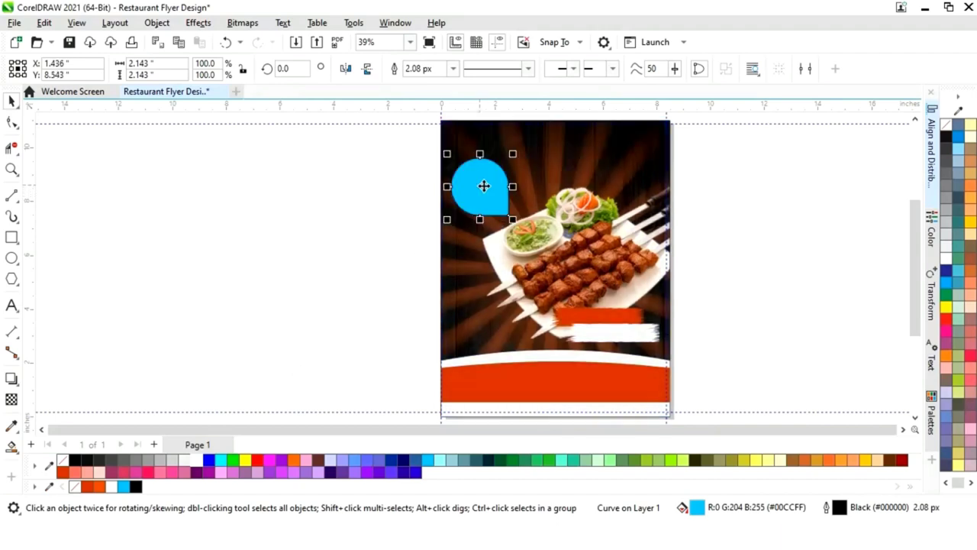
pyautogui.hscroll(2, 381, 245)
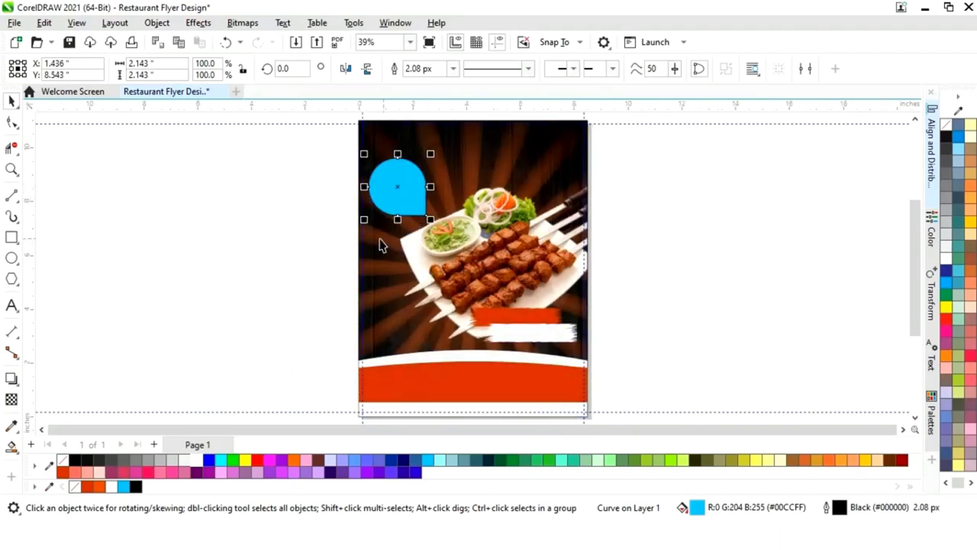
pyautogui.click(199, 460)
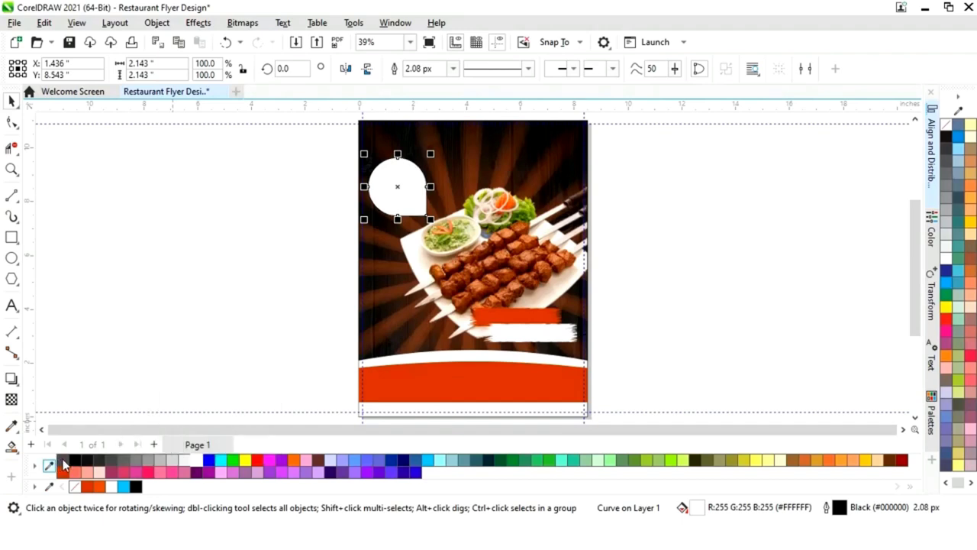
pyautogui.click(284, 327)
# Scale the white teardrop to about 1.70 inches and move it slightly down and to the right
pyautogui.press('z')
pyautogui.moveTo(322, 138); pyautogui.dragTo(497, 256)
pyautogui.press('space')
pyautogui.click(425, 225)
pyautogui.moveTo(357, 158); pyautogui.dragTo(408, 242)
pyautogui.moveTo(371, 200); pyautogui.dragTo(376, 208)
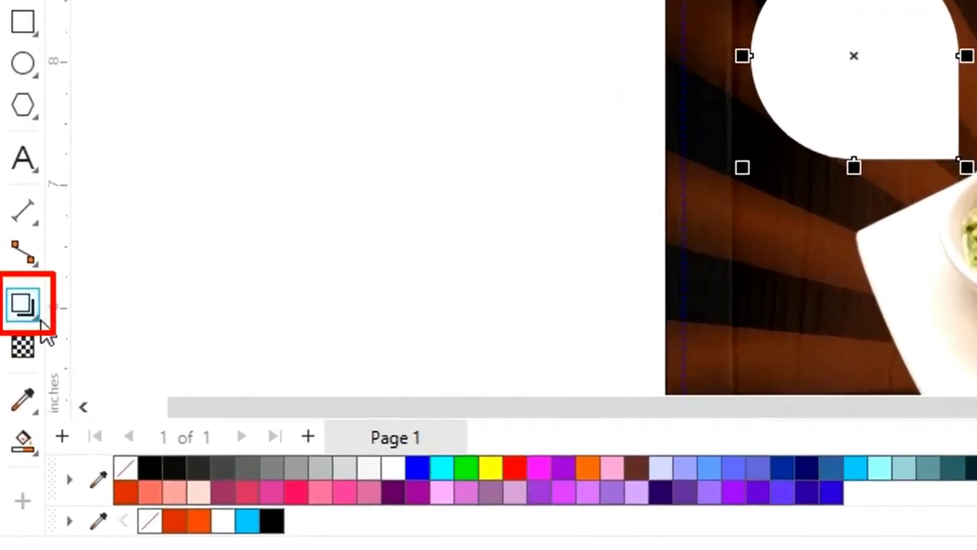
# Apply a single inward contour with an offset of about 0.13 inches to the white teardrop
pyautogui.click(18, 377)
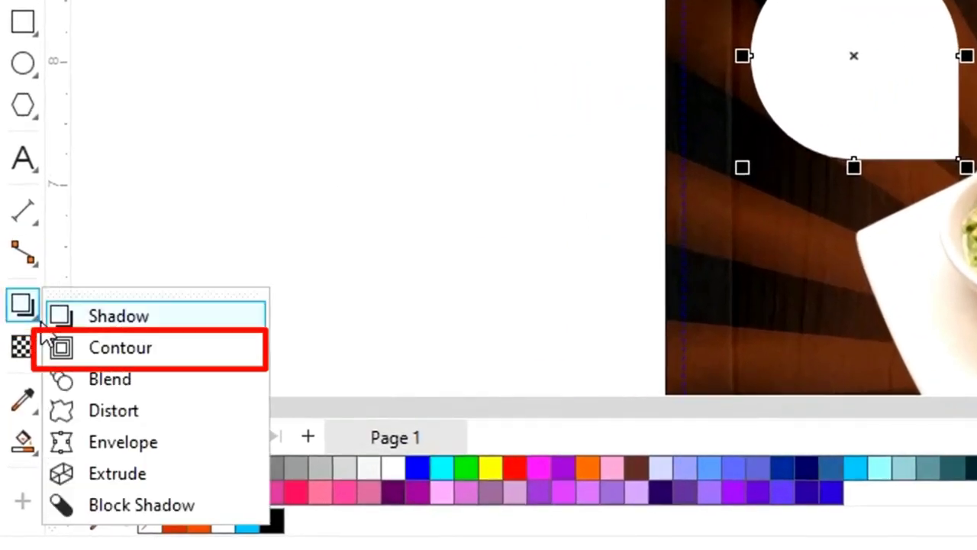
pyautogui.click(111, 350)
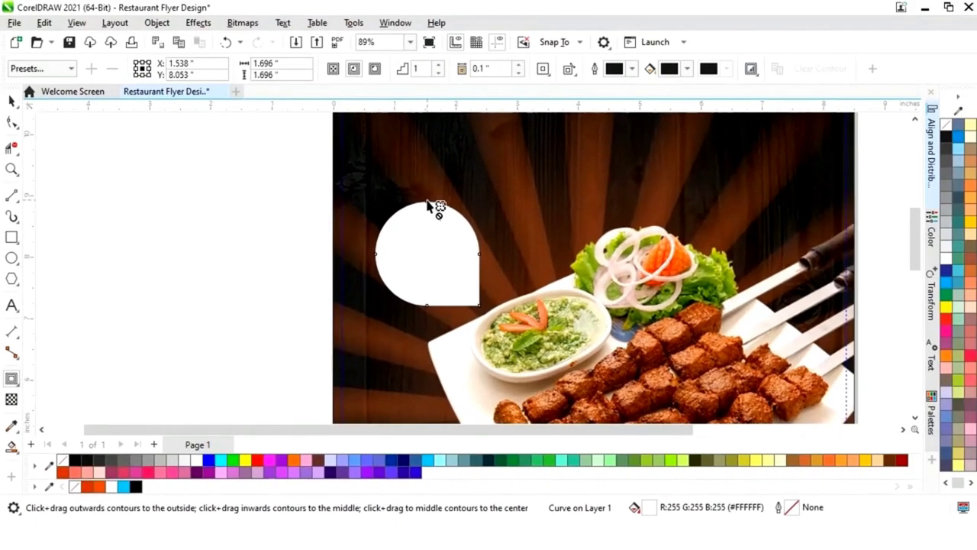
pyautogui.moveTo(427, 206); pyautogui.dragTo(428, 211)
pyautogui.click(12, 102)
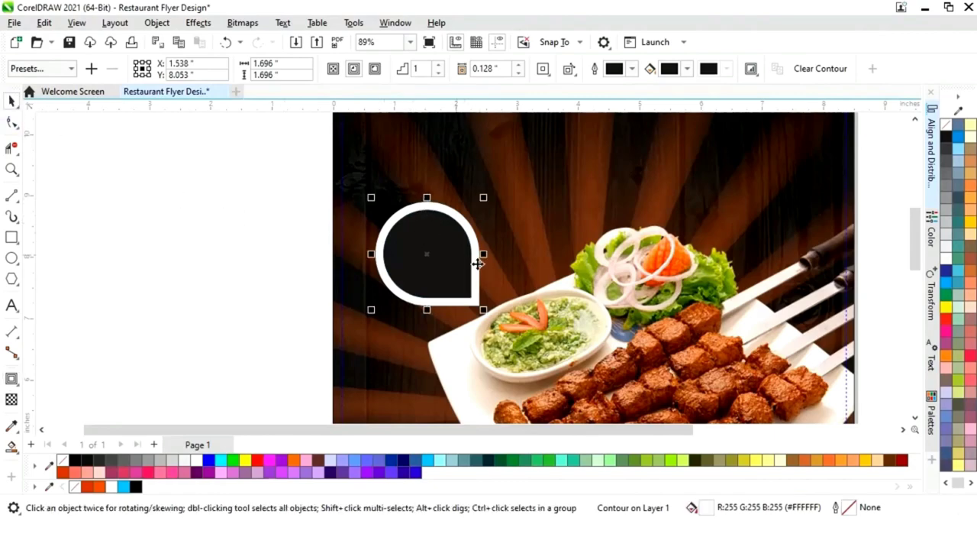
# Break the teardrop's contour apart and fill the inner shape with the flyer's red
pyautogui.rightClick(439, 263)
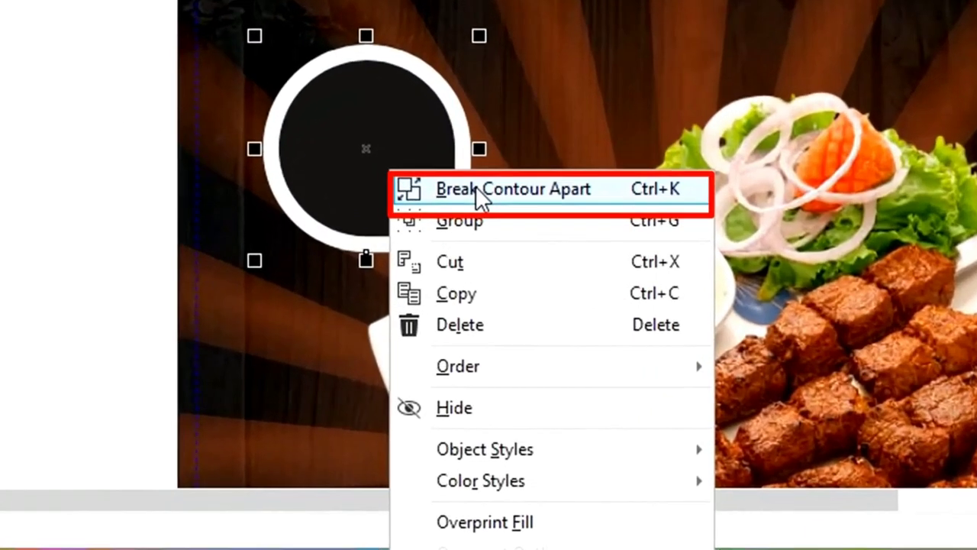
pyautogui.click(479, 246)
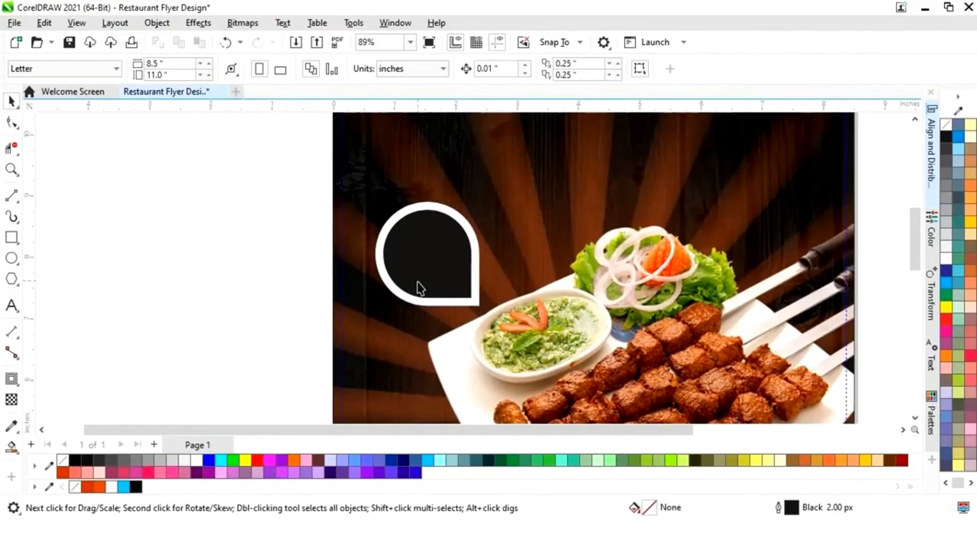
pyautogui.click(424, 284)
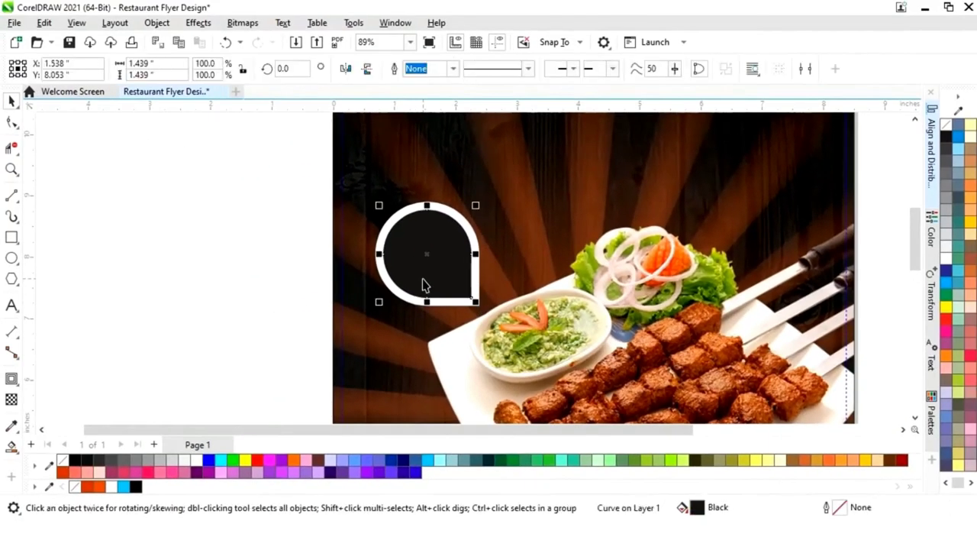
pyautogui.click(90, 487)
pyautogui.click(146, 373)
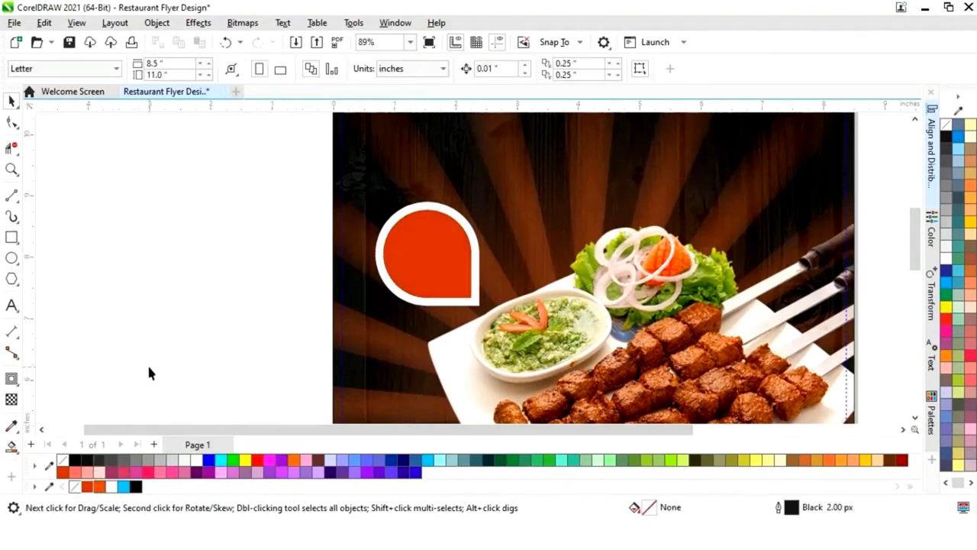
# Draw a circle on the flyer's lower-left area above the footer and scale it to about 2.29 inches
pyautogui.hotkey('shift', 'F4')
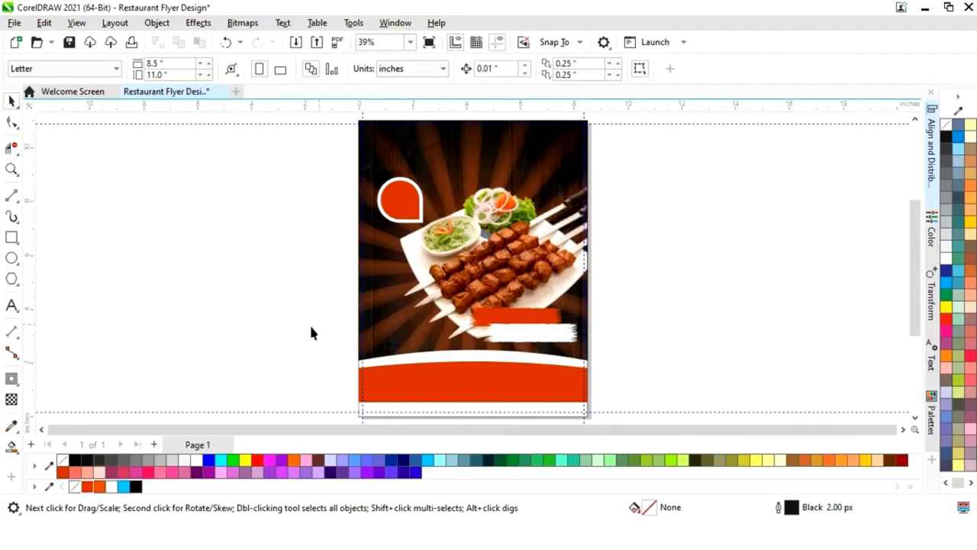
pyautogui.click(11, 258)
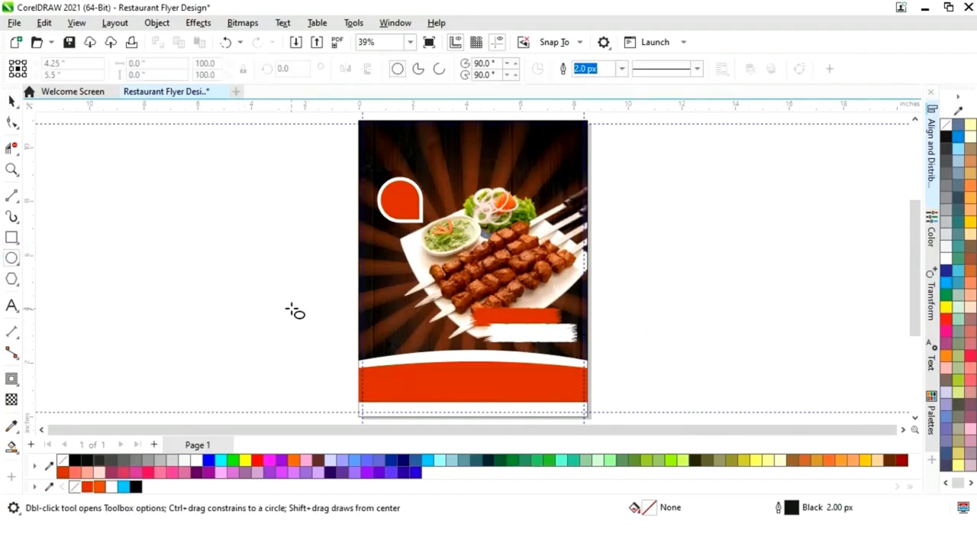
pyautogui.moveTo(292, 309); pyautogui.dragTo(401, 312)
pyautogui.click(12, 101)
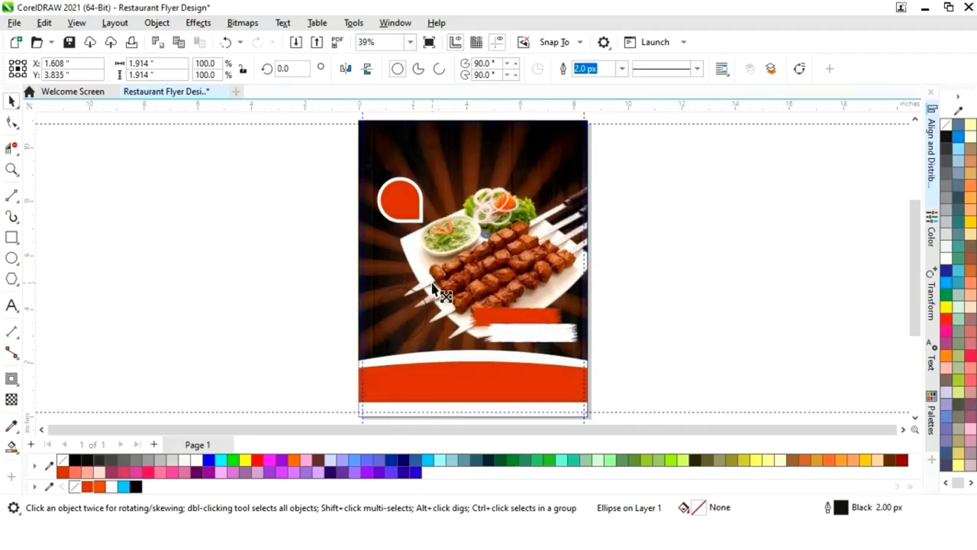
pyautogui.moveTo(449, 278); pyautogui.dragTo(445, 281)
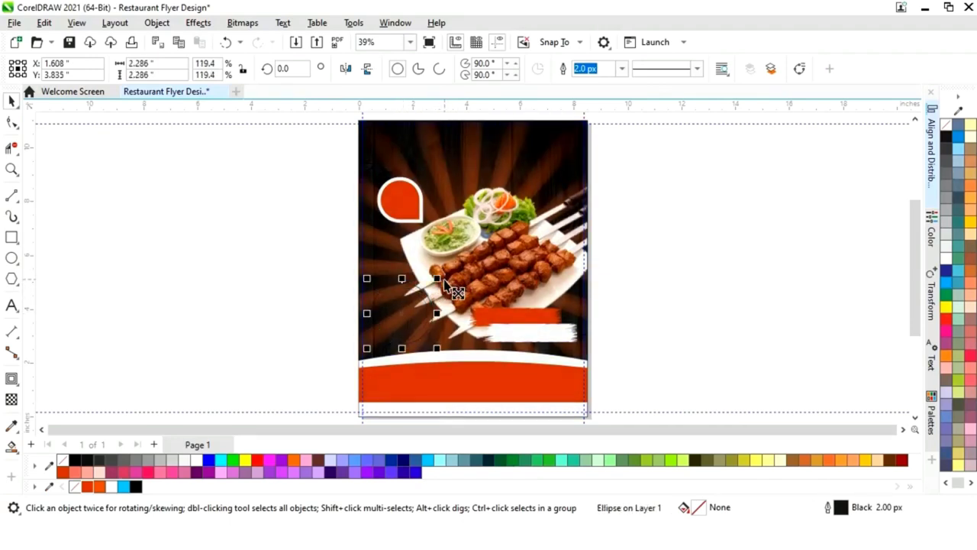
# Fill the circle with Brick Red, remove its outline and move it slightly closer to the page's left edge
pyautogui.click(88, 487)
pyautogui.rightClick(74, 487)
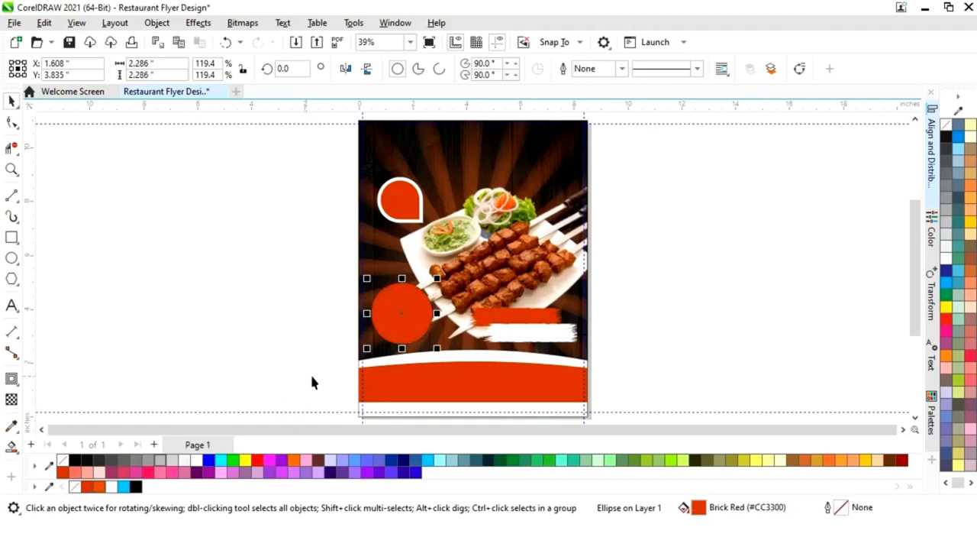
pyautogui.moveTo(409, 316); pyautogui.dragTo(401, 319)
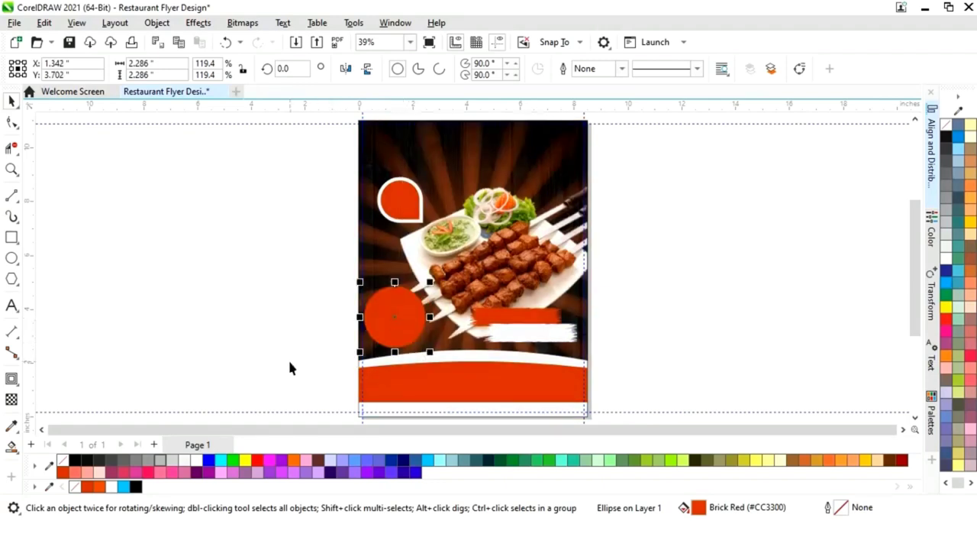
# Create a smaller concentric copy of the red circle, fill it white and scale it to about 2.07 inches
pyautogui.moveTo(435, 284); pyautogui.dragTo(437, 291)
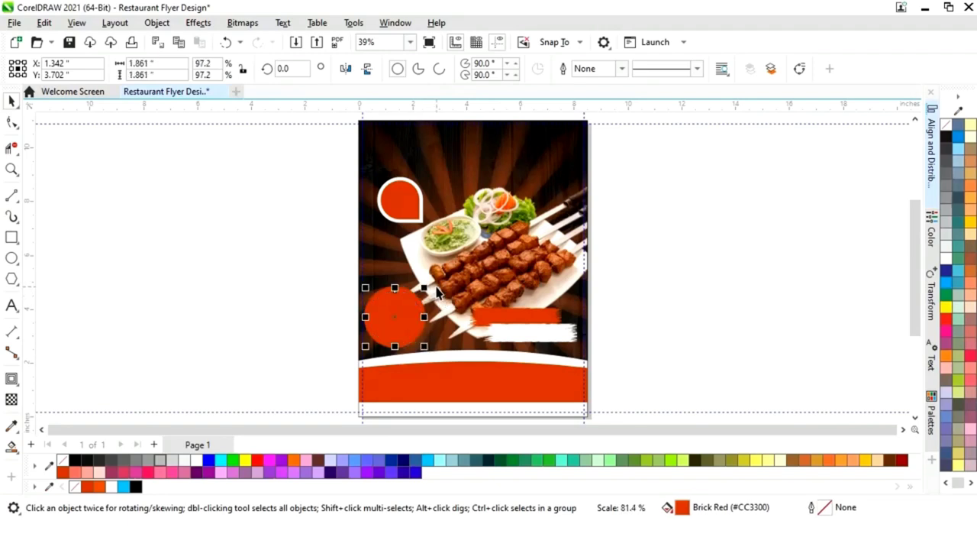
pyautogui.click(195, 462)
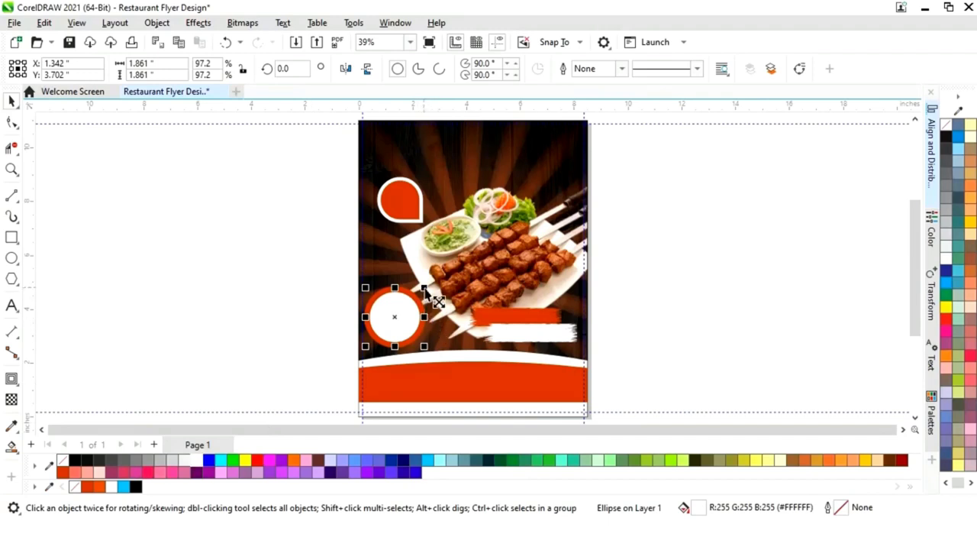
pyautogui.press('z')
pyautogui.moveTo(380, 292); pyautogui.dragTo(454, 371)
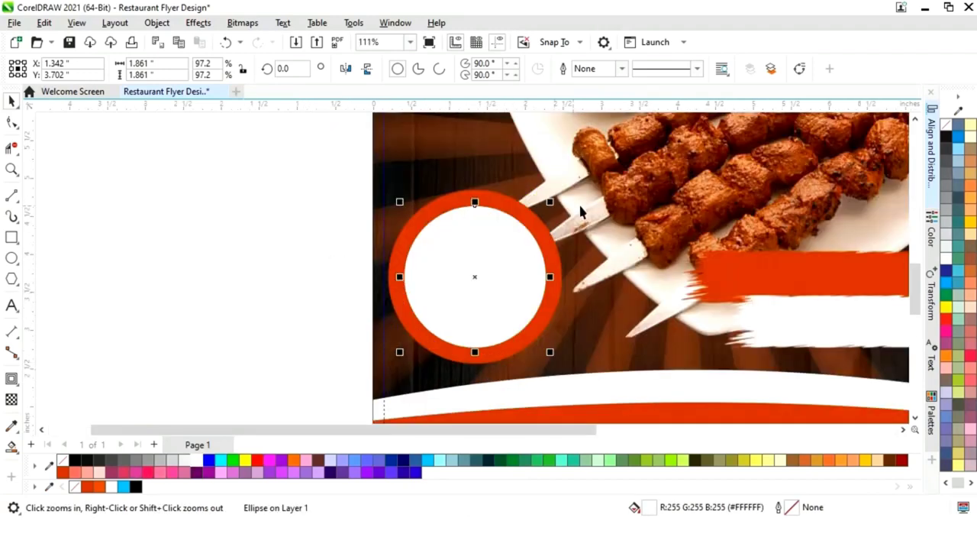
pyautogui.moveTo(553, 204); pyautogui.dragTo(585, 208)
pyautogui.rightClick(450, 307)
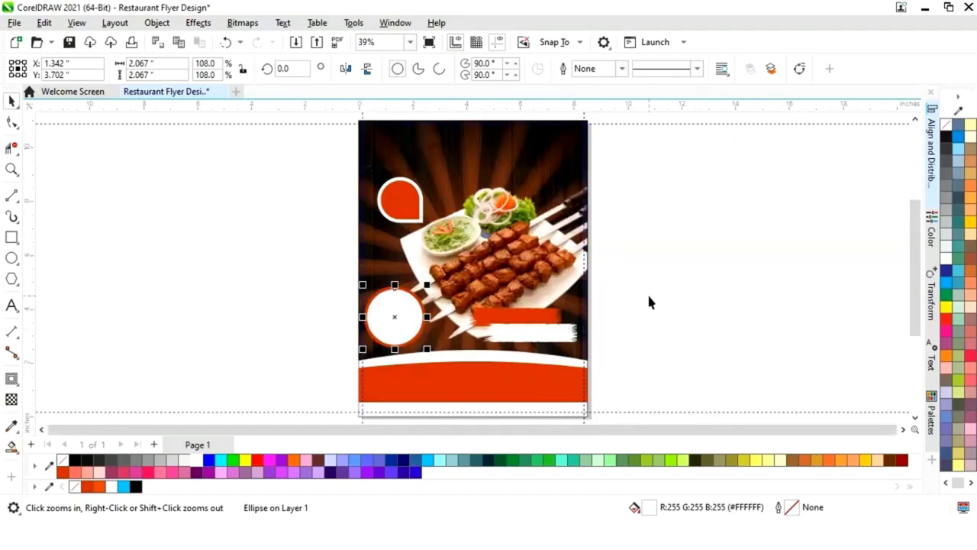
pyautogui.press('Escape')
pyautogui.press('space')
# Add the artistic text BARBECUE to the right of the page and enlarge it to about 8.19 inches wide
pyautogui.click(16, 309)
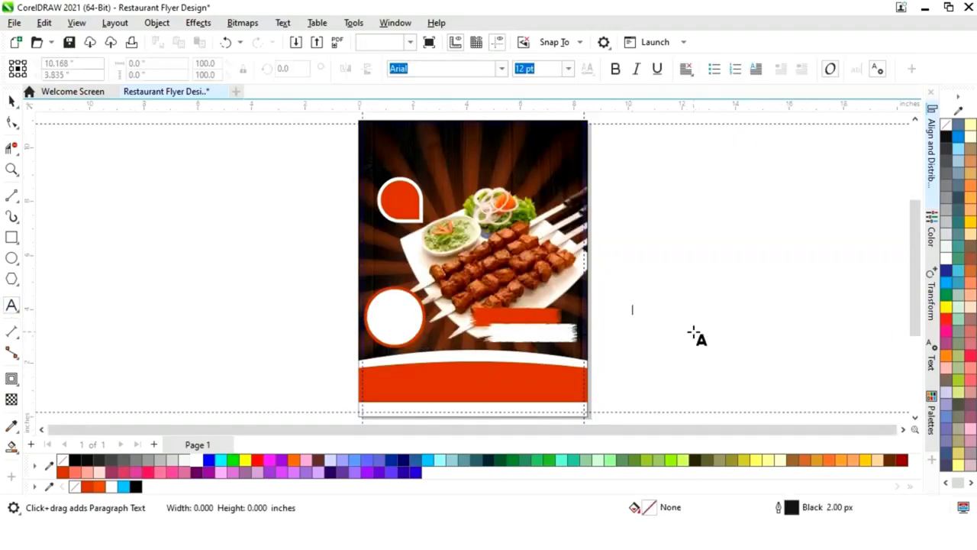
pyautogui.write('B')
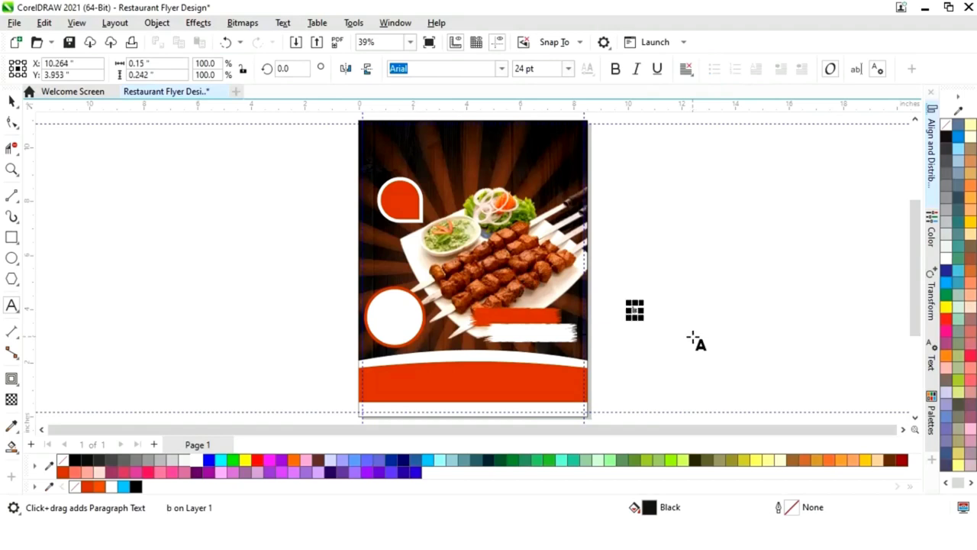
pyautogui.write('ARBECUE')
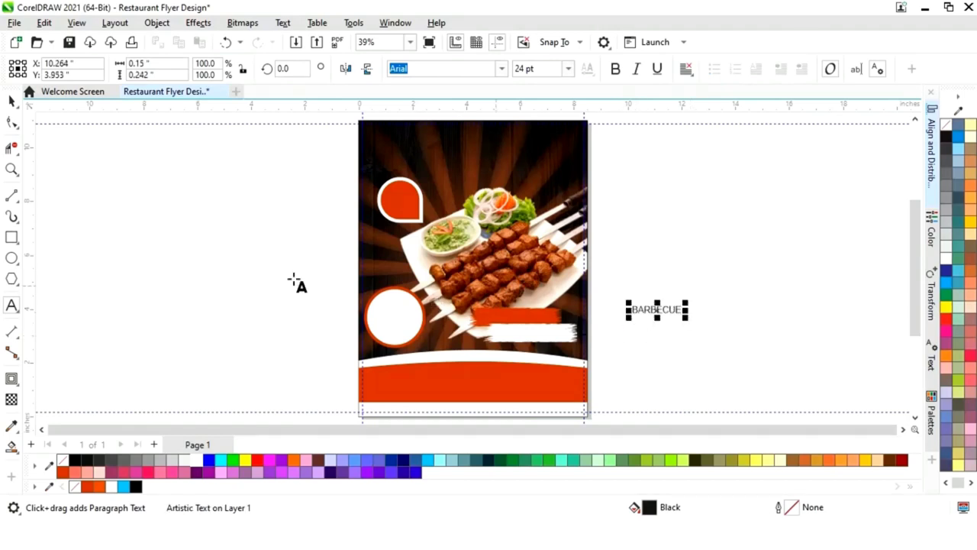
pyautogui.hotkey('ctrl', 'space')
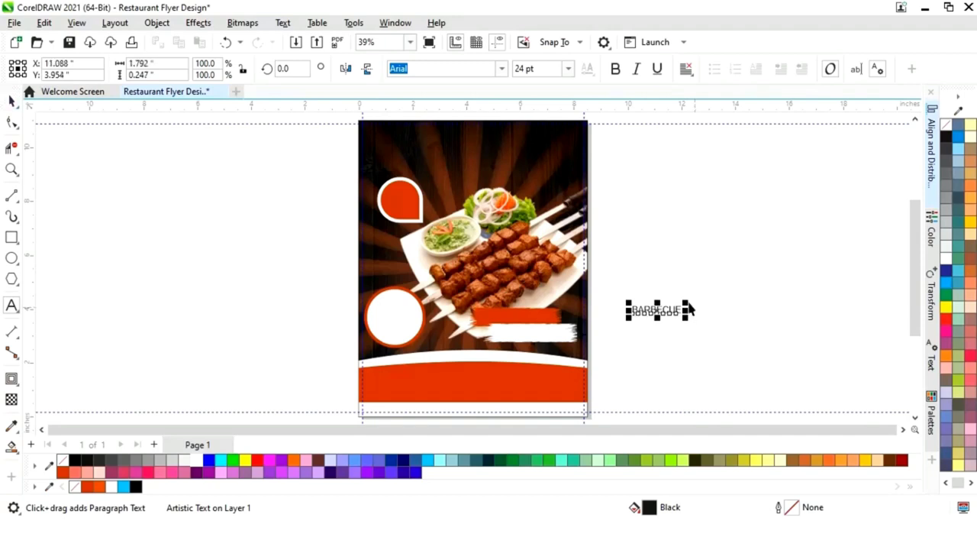
pyautogui.moveTo(688, 304); pyautogui.dragTo(861, 226)
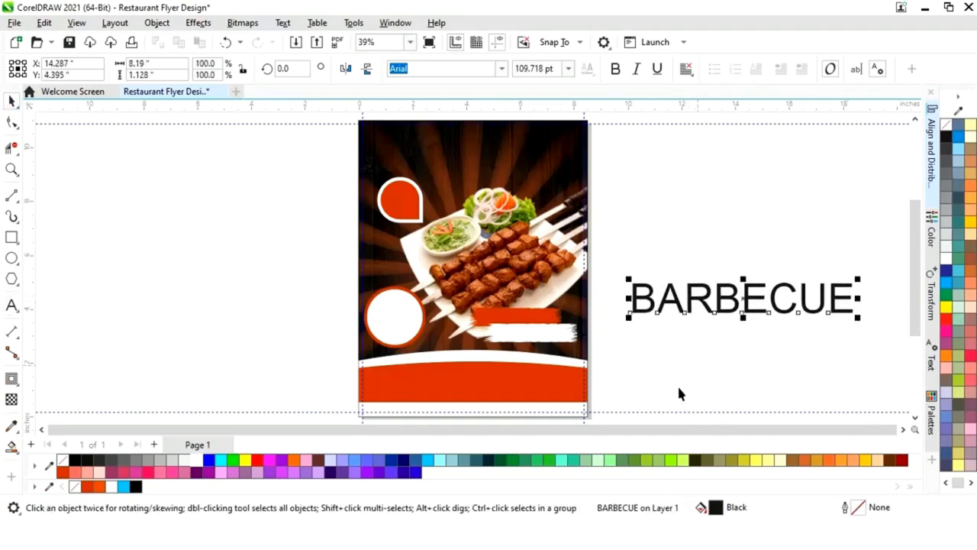
# Set the BARBECUE text in Americana XBd BT and enlarge it to about 11.18 inches wide
pyautogui.click(502, 69)
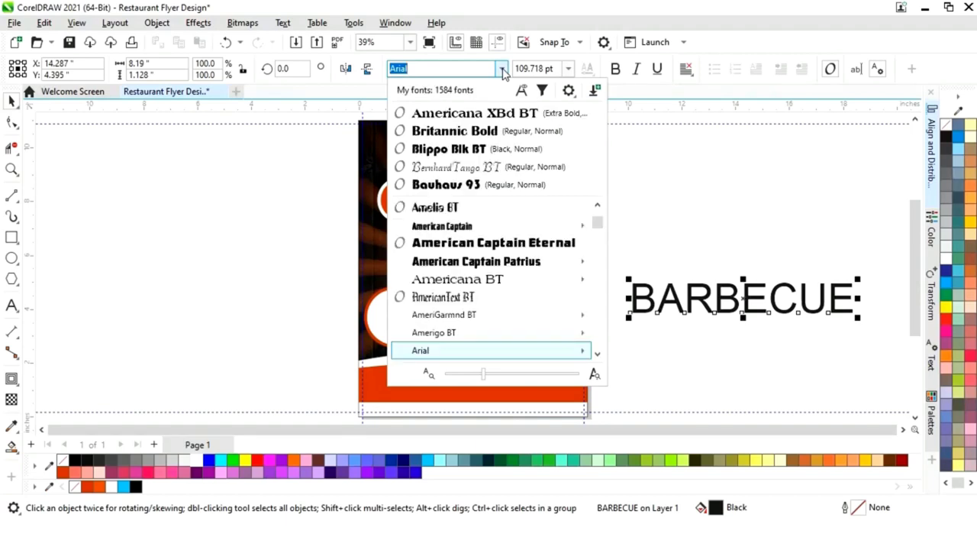
pyautogui.click(496, 114)
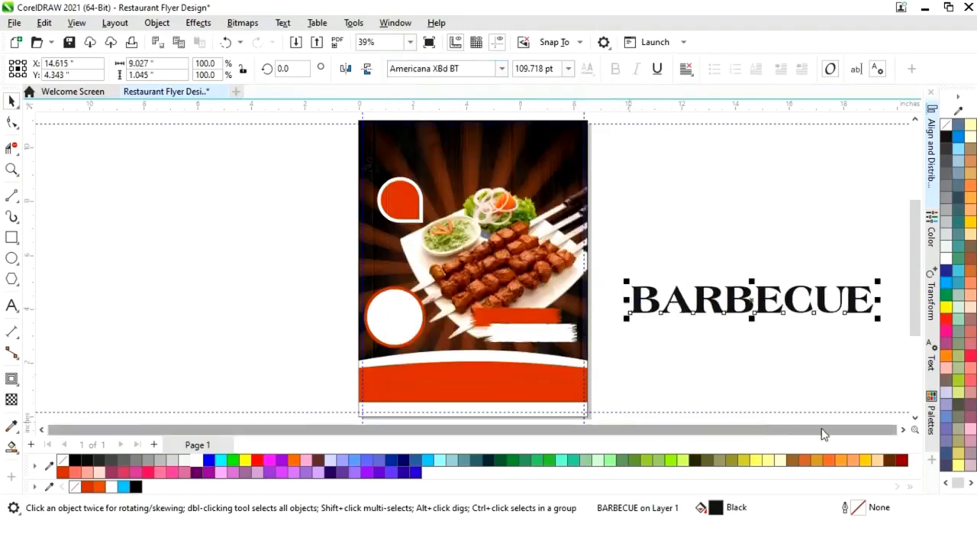
pyautogui.click(904, 430)
pyautogui.click(713, 355)
pyautogui.click(681, 306)
pyautogui.moveTo(794, 286); pyautogui.dragTo(855, 265)
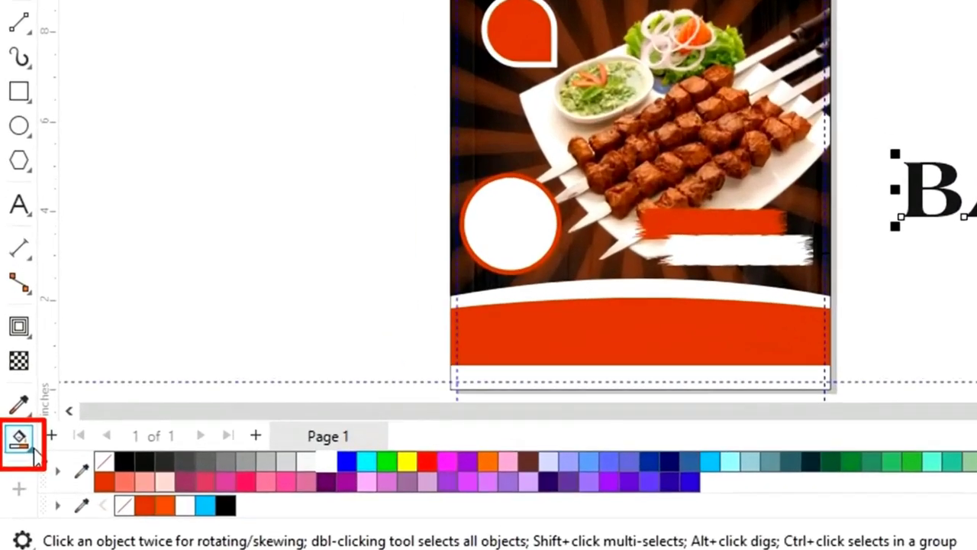
# Apply a horizontal linear fountain fill to the BARBECUE text, running from white at its start to orange-red at its end
pyautogui.click(14, 447)
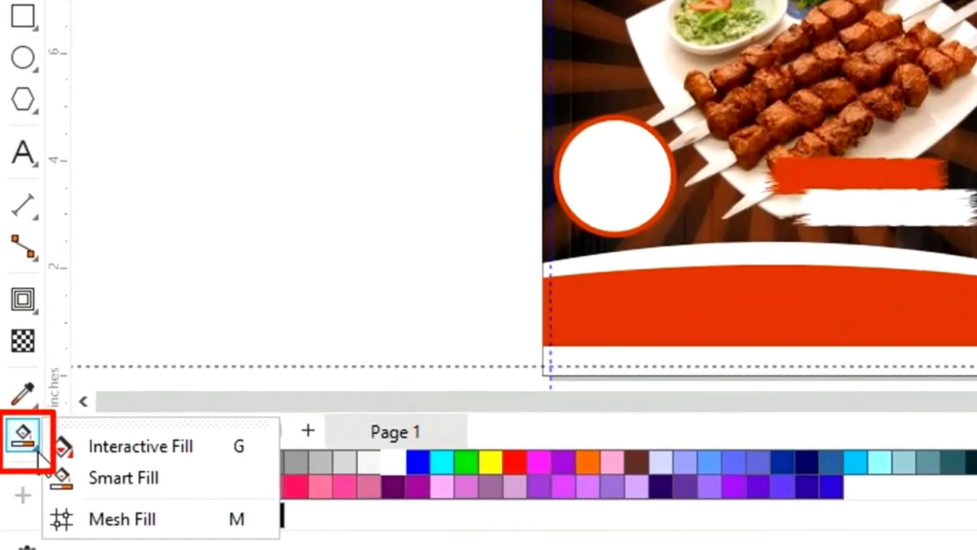
pyautogui.click(113, 458)
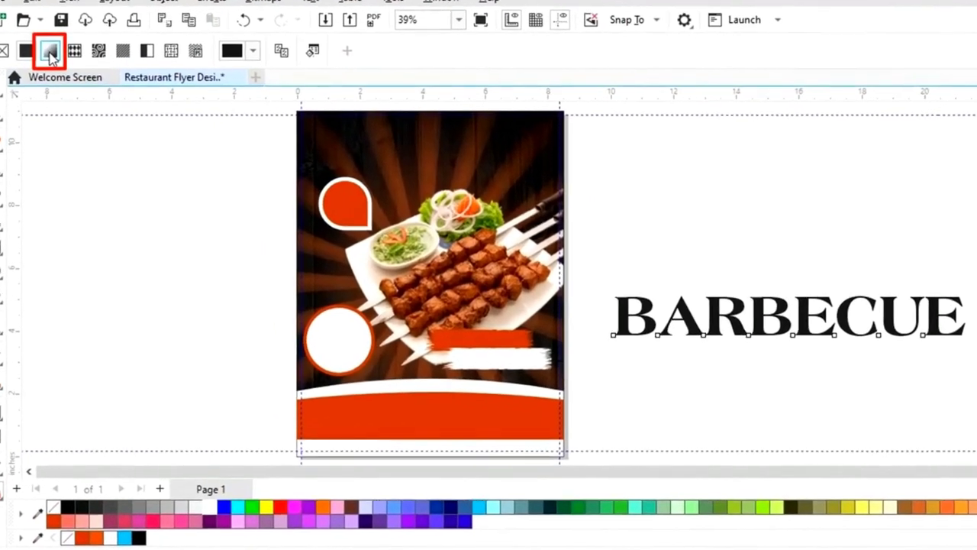
pyautogui.moveTo(564, 302); pyautogui.dragTo(880, 303)
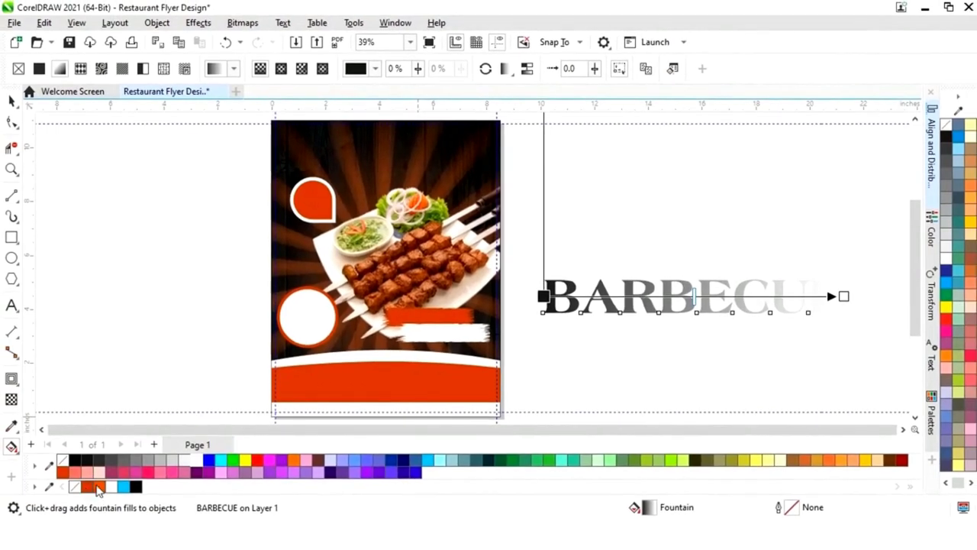
pyautogui.moveTo(98, 487); pyautogui.dragTo(844, 296)
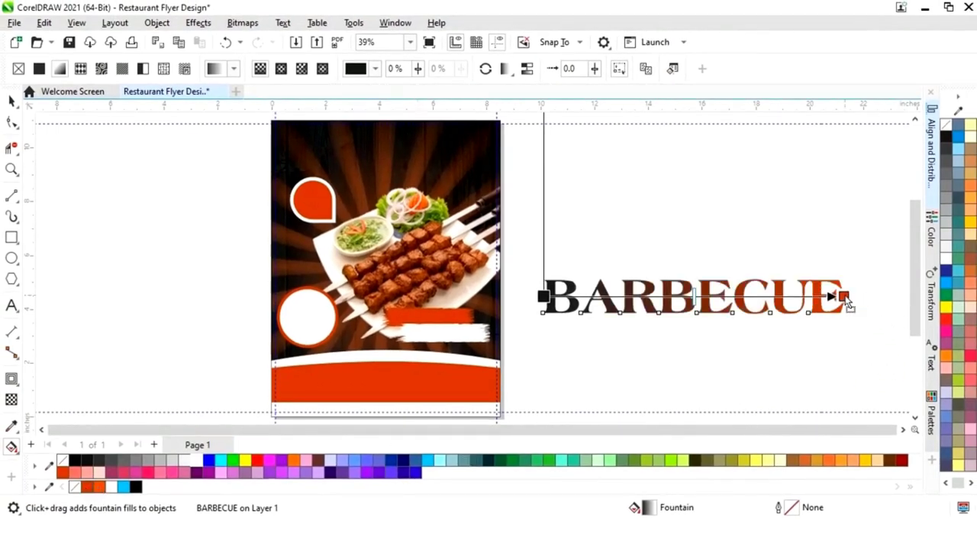
pyautogui.click(545, 296)
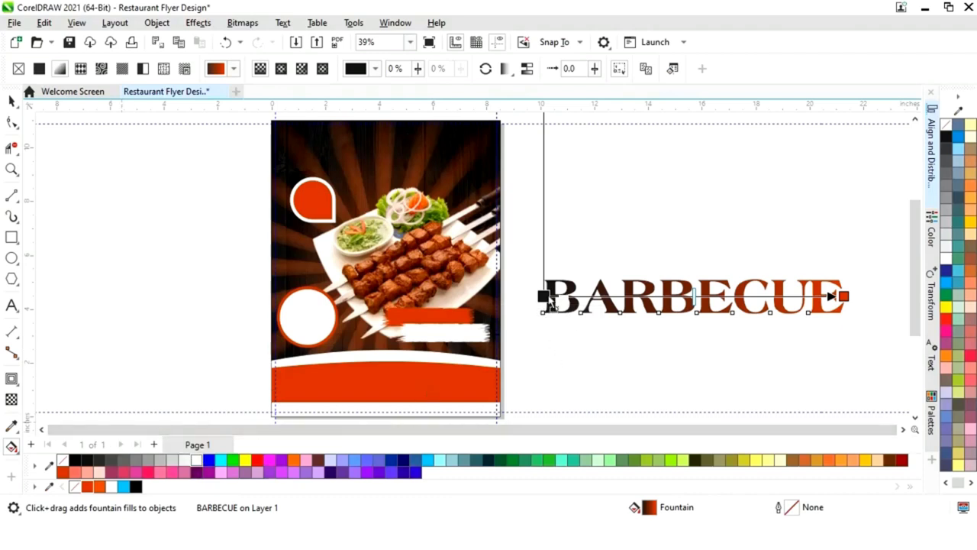
pyautogui.moveTo(551, 302); pyautogui.dragTo(546, 301)
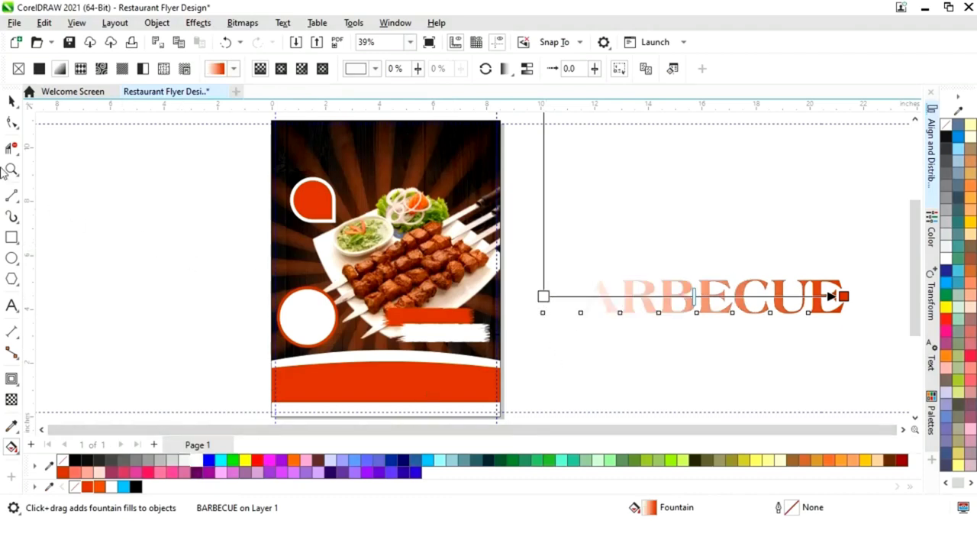
pyautogui.click(11, 100)
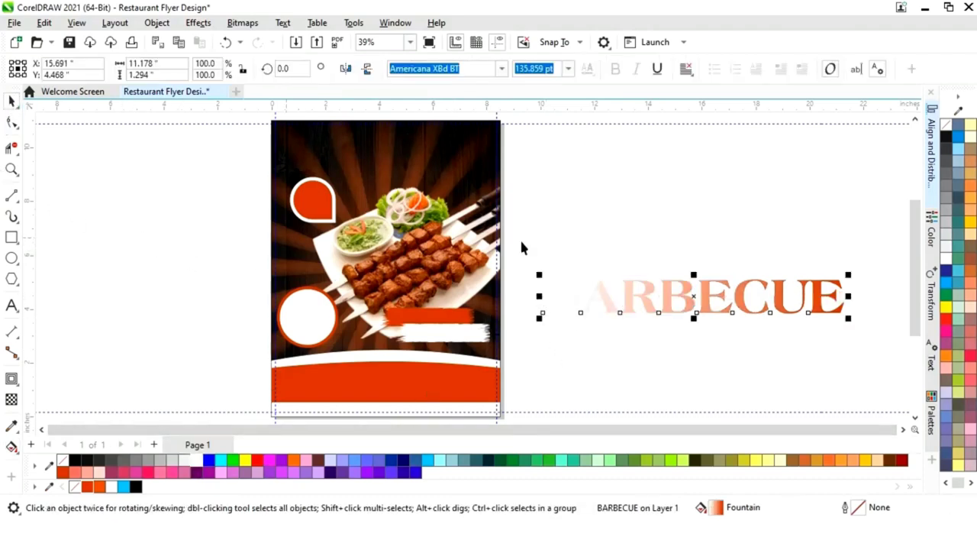
# Convert the BARBECUE text to curves and break the curve apart into separate letter shapes
pyautogui.rightClick(691, 297)
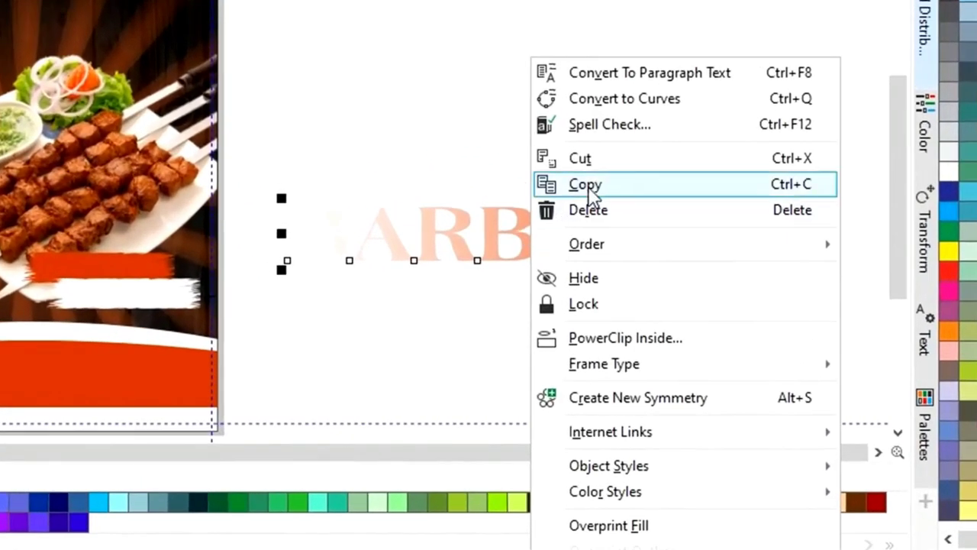
pyautogui.click(628, 101)
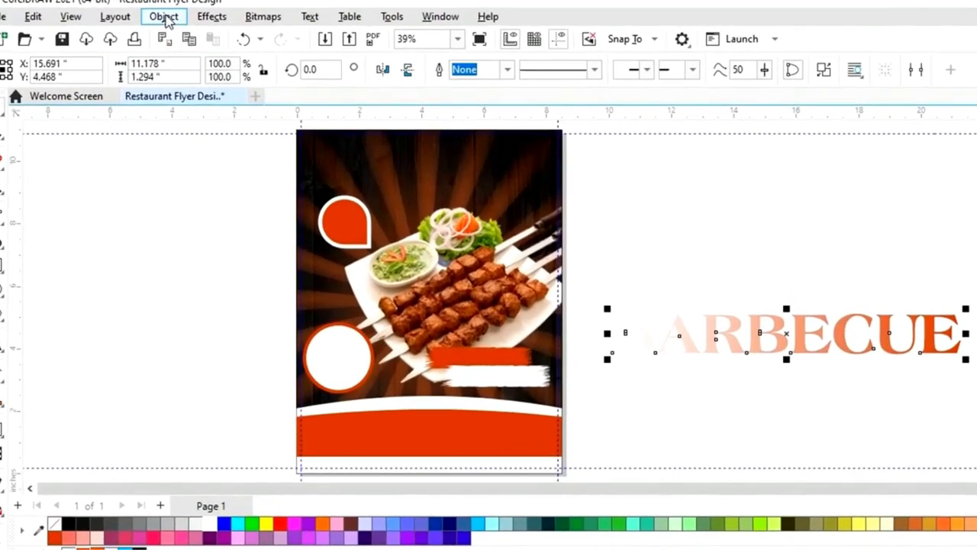
pyautogui.click(156, 22)
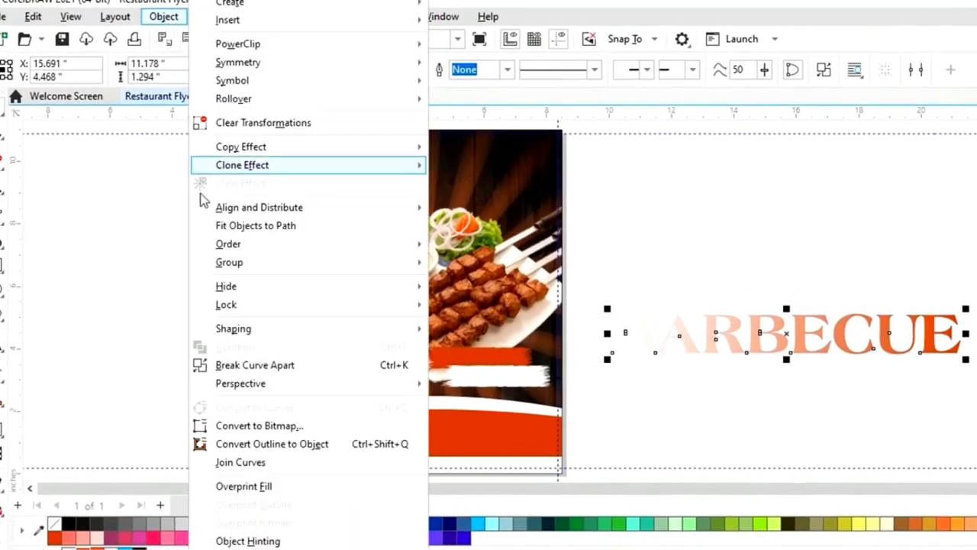
pyautogui.click(226, 366)
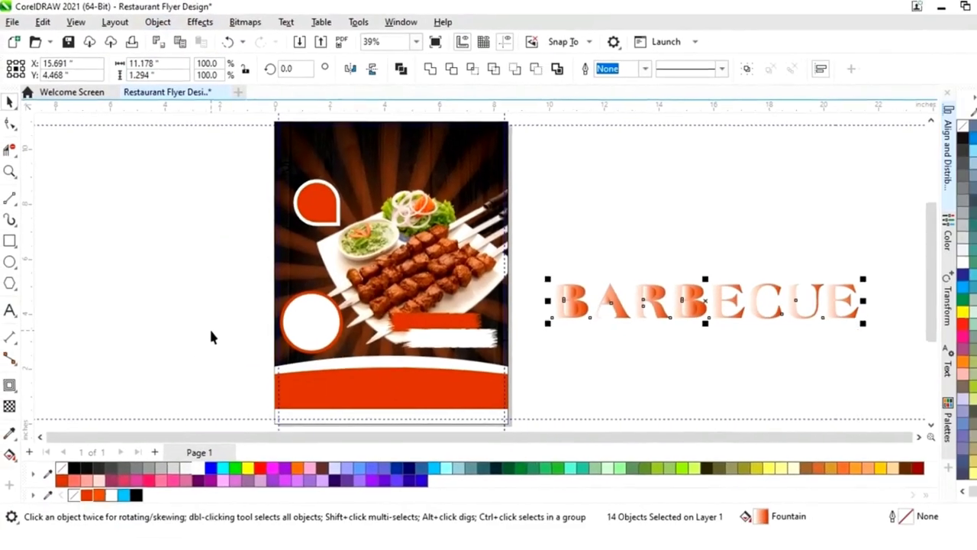
# Trim the first B with its two inner shapes and delete those shapes to open the letter's holes
pyautogui.click(552, 353)
pyautogui.moveTo(537, 260); pyautogui.dragTo(585, 333)
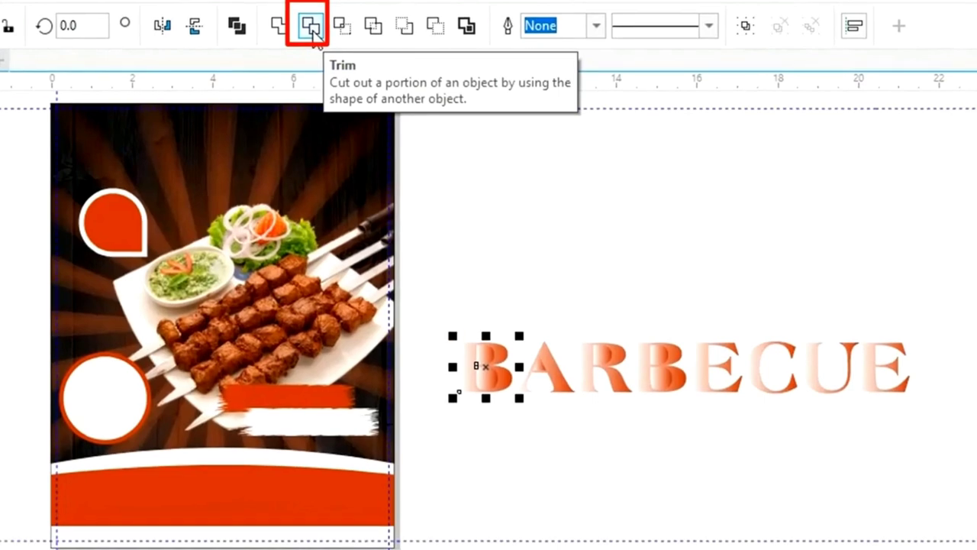
pyautogui.click(311, 29)
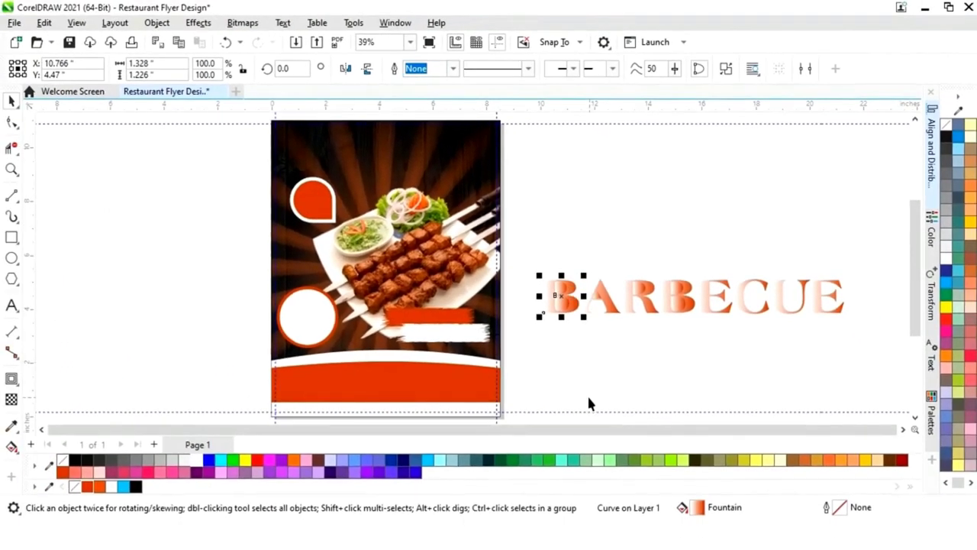
pyautogui.click(588, 403)
pyautogui.click(563, 305)
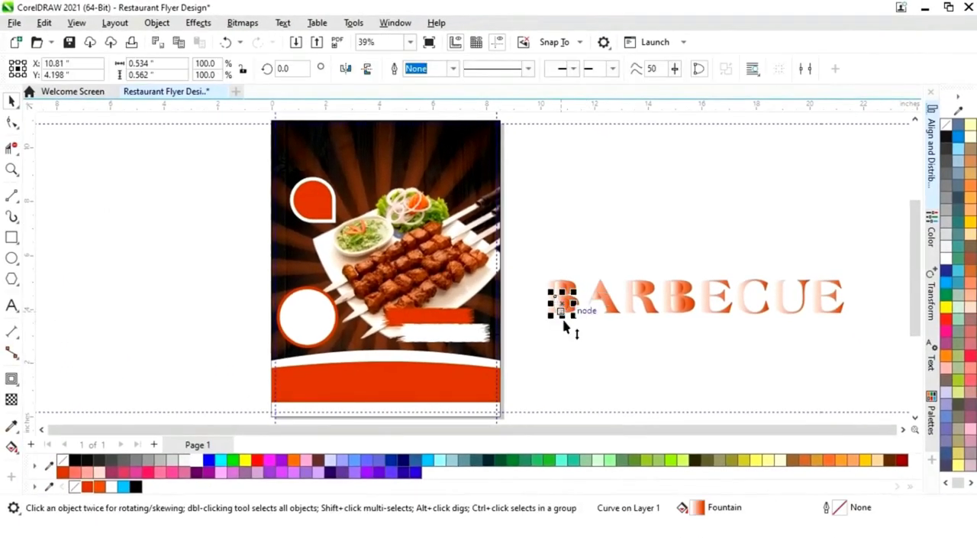
pyautogui.click(568, 331)
pyautogui.click(563, 300)
pyautogui.click(583, 324)
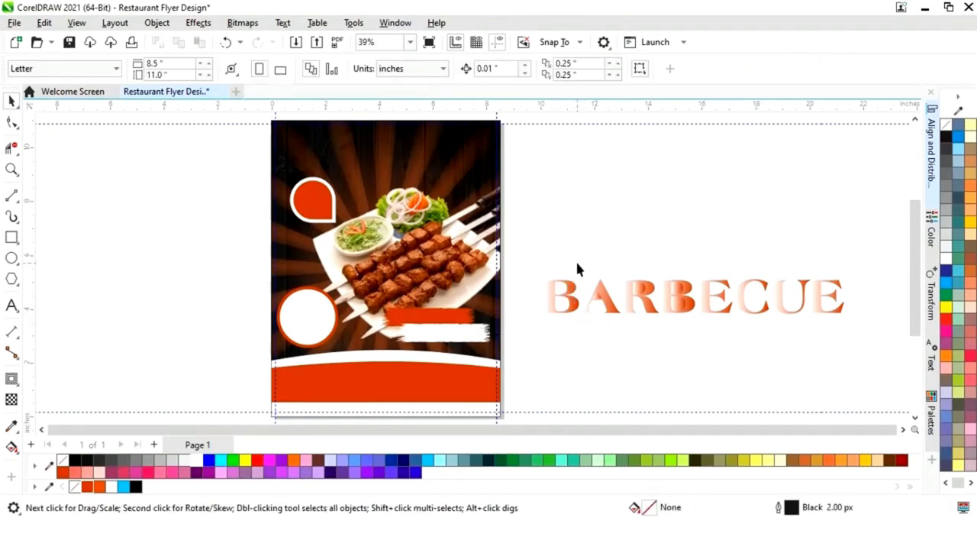
# Trim the letter A with its inner triangle and delete the triangle to open the hole
pyautogui.moveTo(625, 329); pyautogui.dragTo(623, 329)
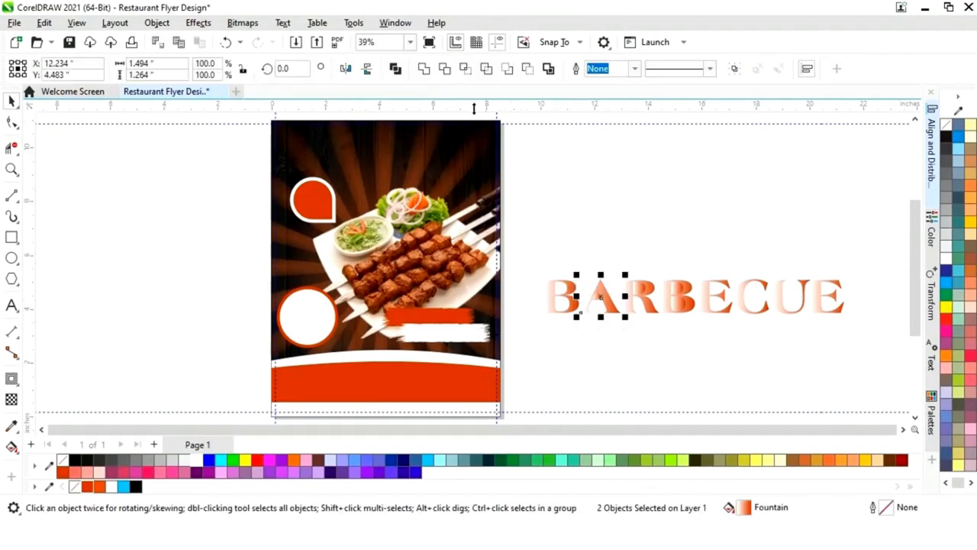
pyautogui.click(444, 68)
pyautogui.click(606, 303)
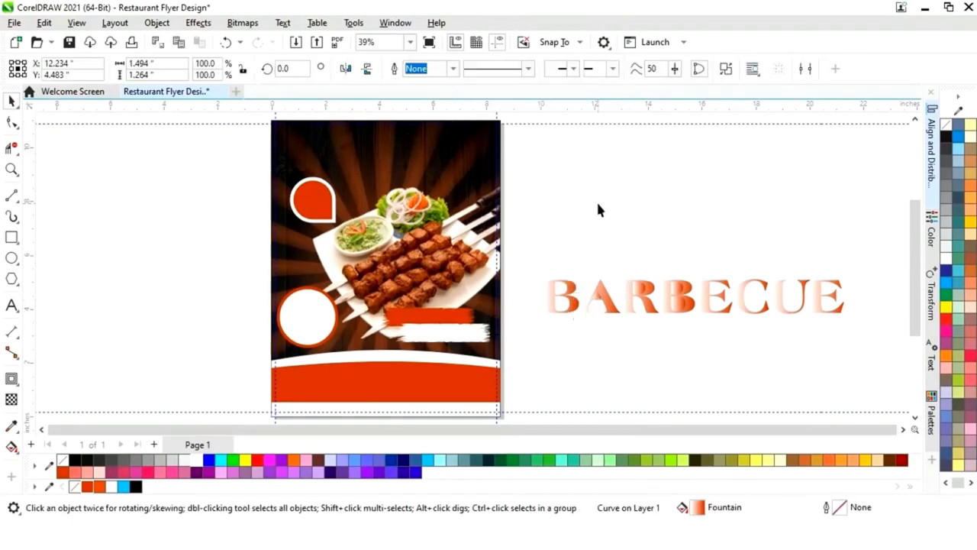
pyautogui.click(615, 309)
pyautogui.click(625, 276)
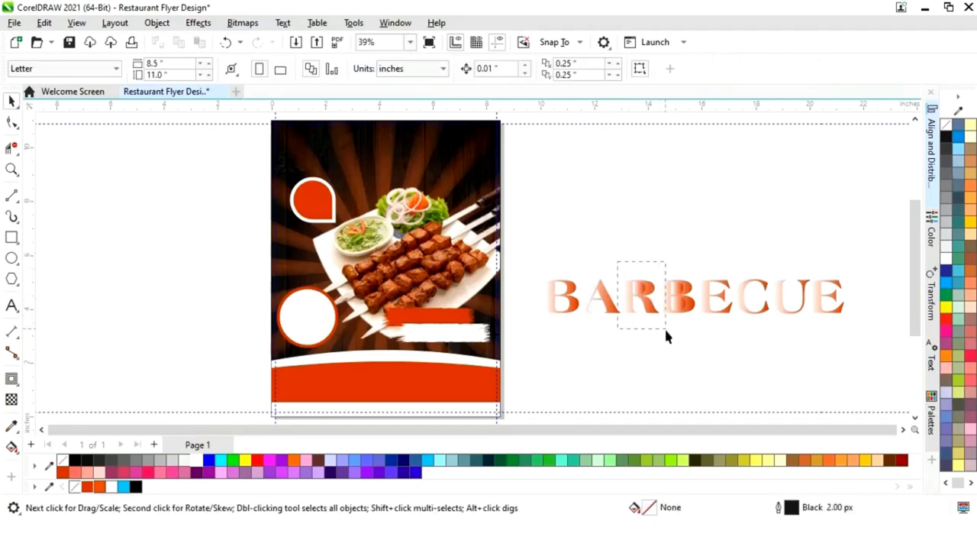
# Trim the letter R with its inner shape and delete that shape to open the hole
pyautogui.moveTo(663, 333); pyautogui.dragTo(661, 332)
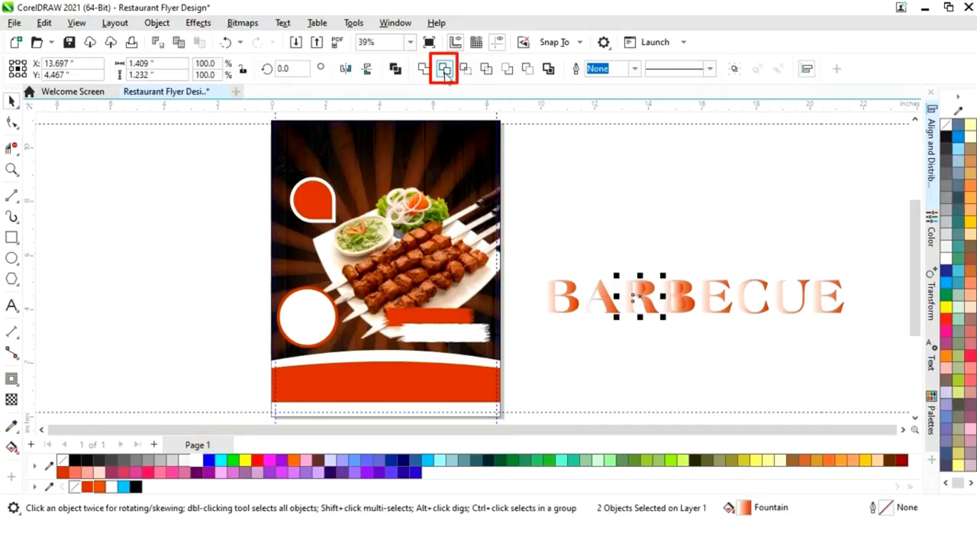
pyautogui.click(444, 68)
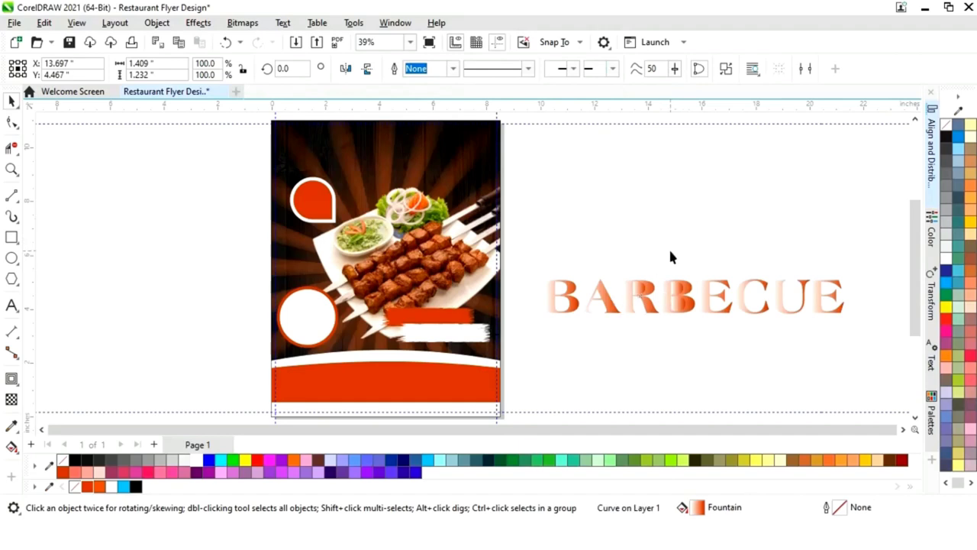
pyautogui.click(641, 293)
pyautogui.press('Delete')
# Trim the second B with its two inner shapes and delete them to open the letter's holes
pyautogui.moveTo(656, 262); pyautogui.dragTo(701, 334)
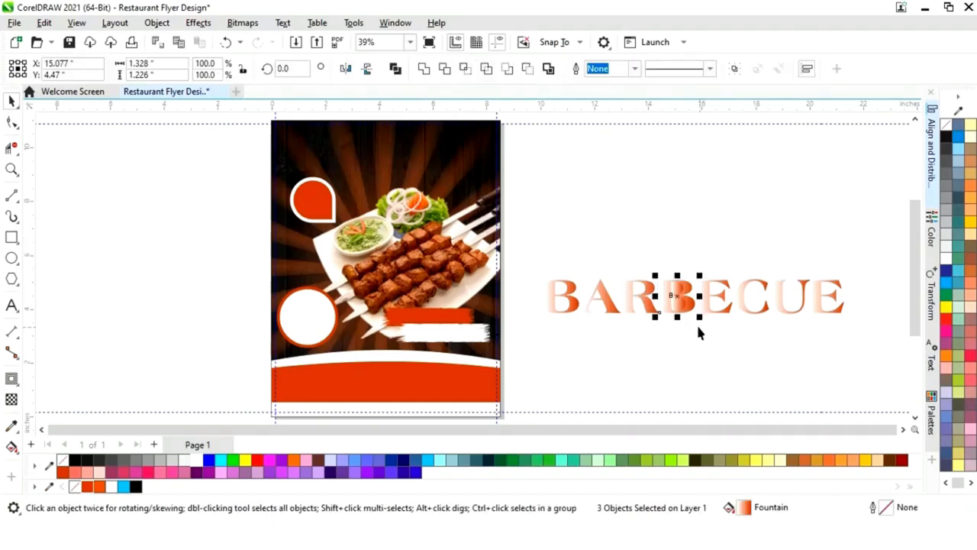
pyautogui.click(444, 68)
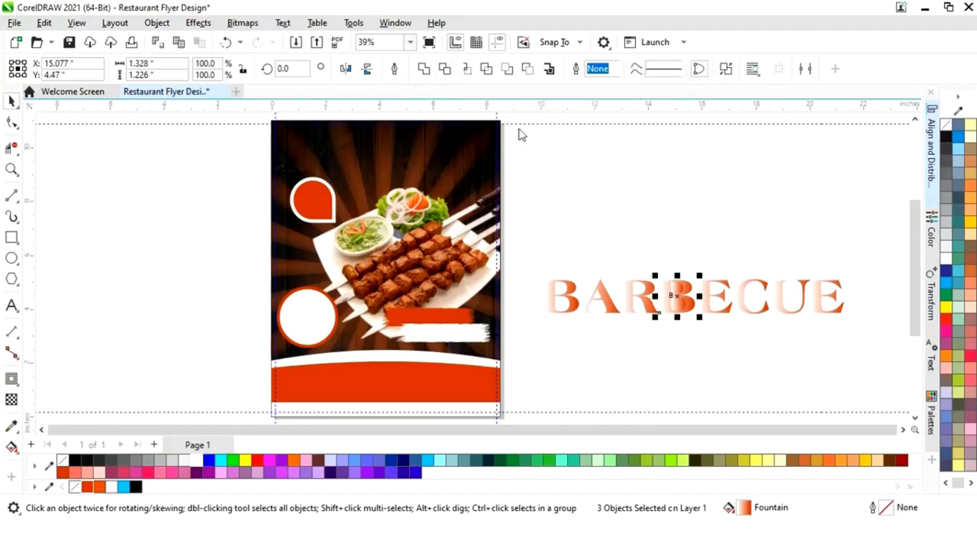
pyautogui.click(706, 353)
pyautogui.click(683, 310)
pyautogui.click(743, 353)
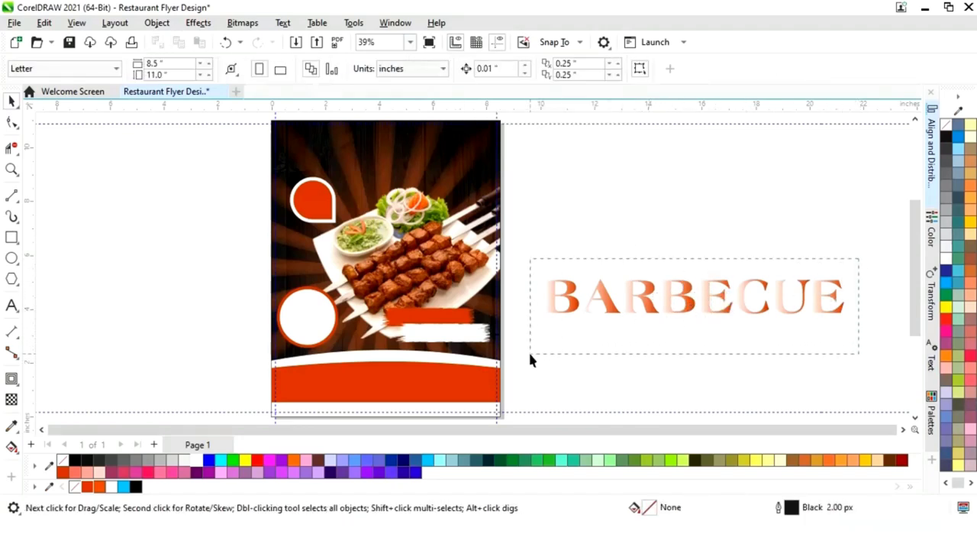
# Move all the BARBECUE letters to the top area of the flyer and scale them to about 6.23 inches wide
pyautogui.click(751, 305)
pyautogui.moveTo(750, 305); pyautogui.dragTo(431, 169)
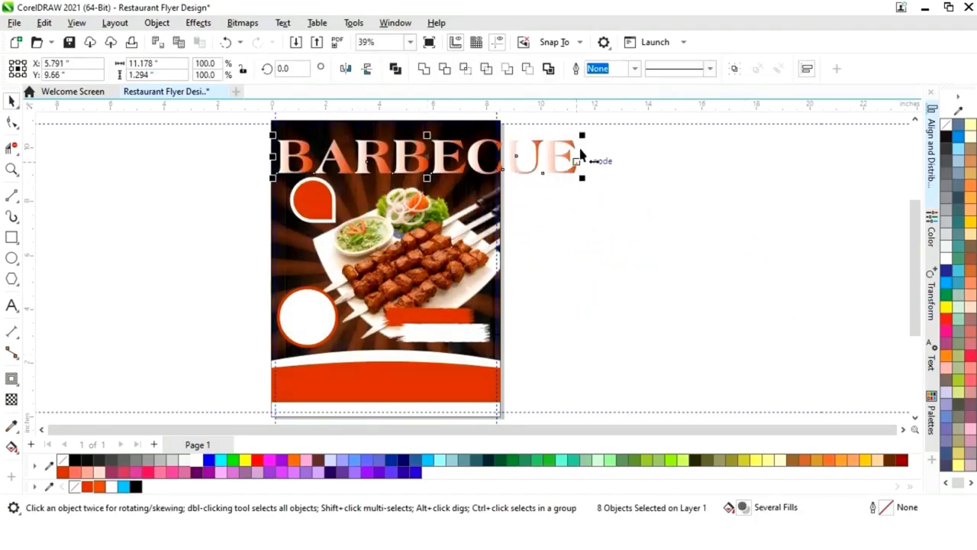
pyautogui.moveTo(584, 141); pyautogui.dragTo(504, 157)
pyautogui.moveTo(432, 158)
pyautogui.mouseDown()
pyautogui.moveTo(384, 158)
pyautogui.moveTo(420, 157)
pyautogui.mouseUp()
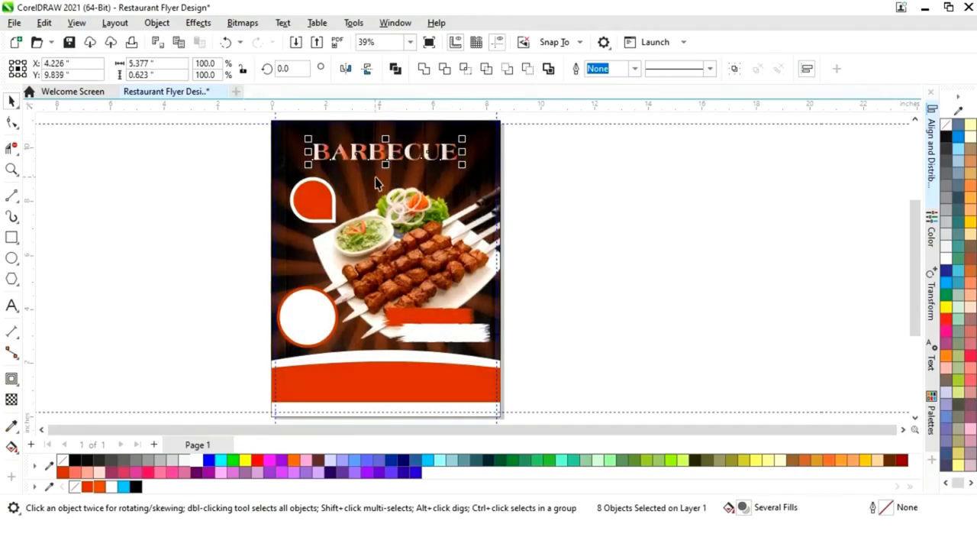
pyautogui.press('z')
pyautogui.moveTo(282, 130); pyautogui.dragTo(565, 212)
pyautogui.moveTo(599, 184); pyautogui.dragTo(637, 175)
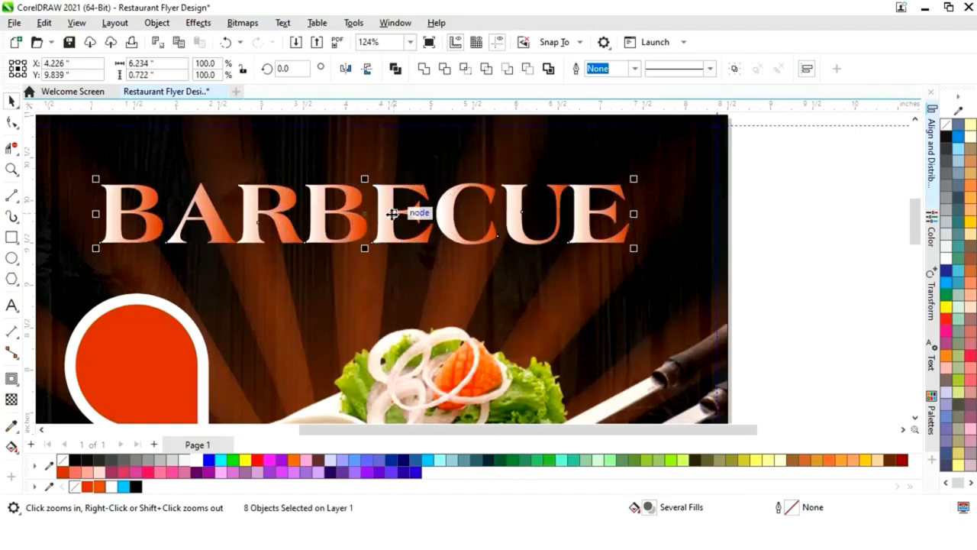
pyautogui.moveTo(389, 214); pyautogui.dragTo(389, 221)
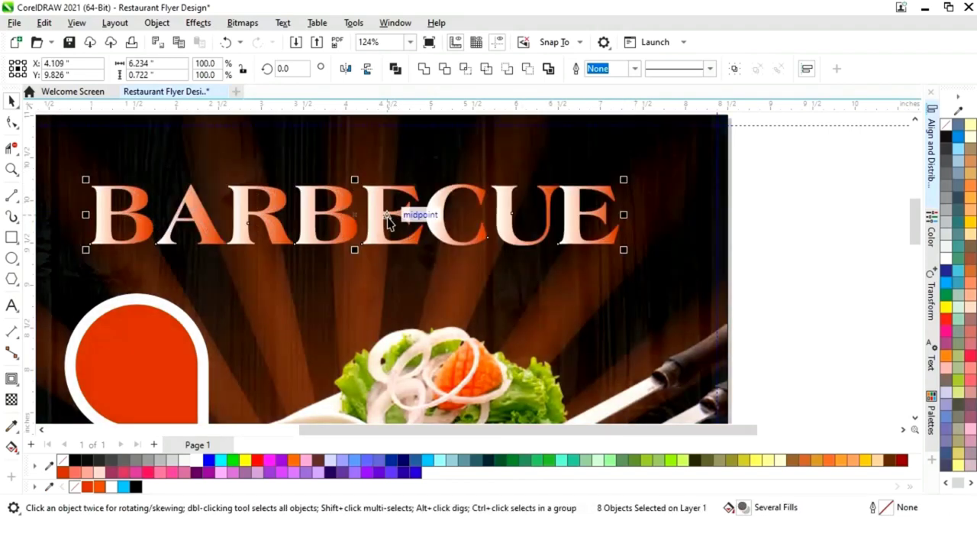
# Group the BARBECUE letters and center the group horizontally on the flyer background
pyautogui.rightClick(378, 219)
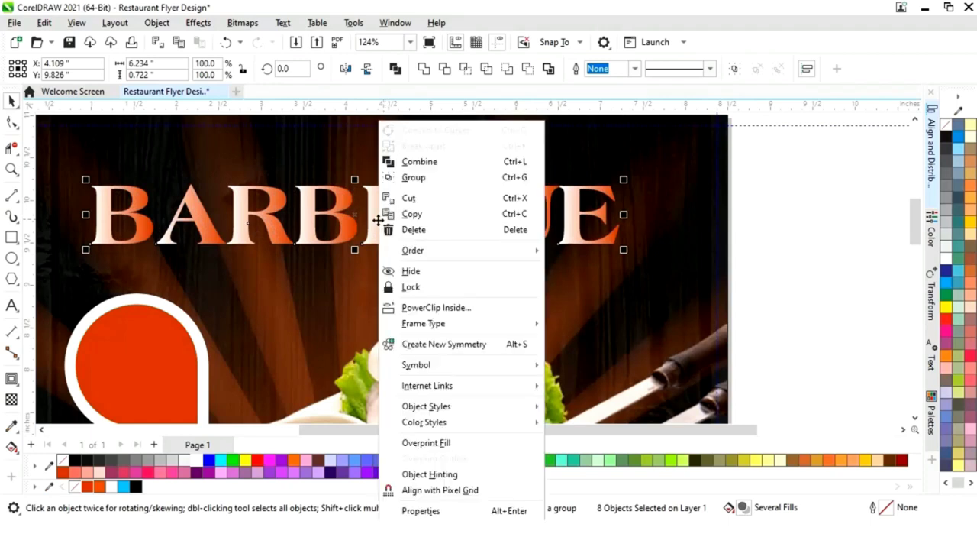
pyautogui.click(427, 179)
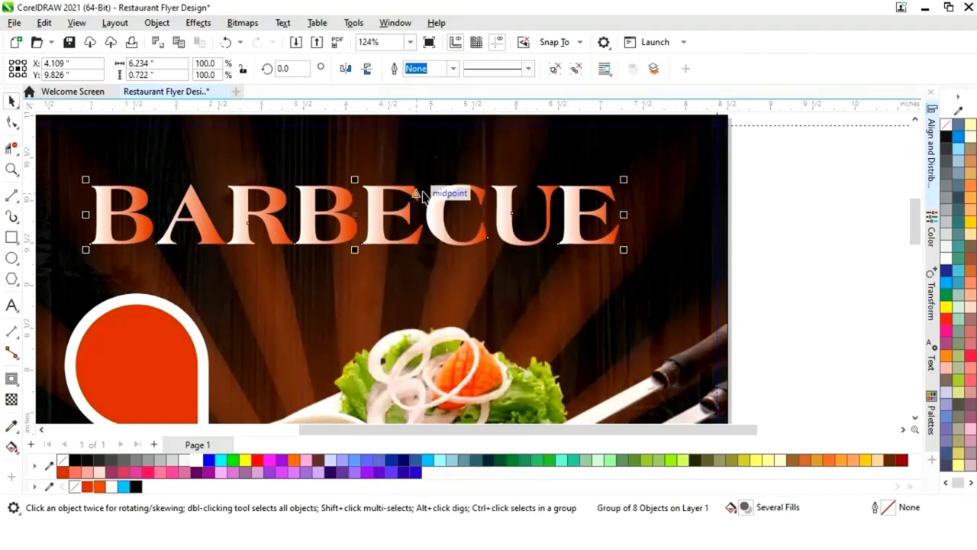
pyautogui.keyDown('shift'); pyautogui.click(696, 264); pyautogui.keyUp('shift')
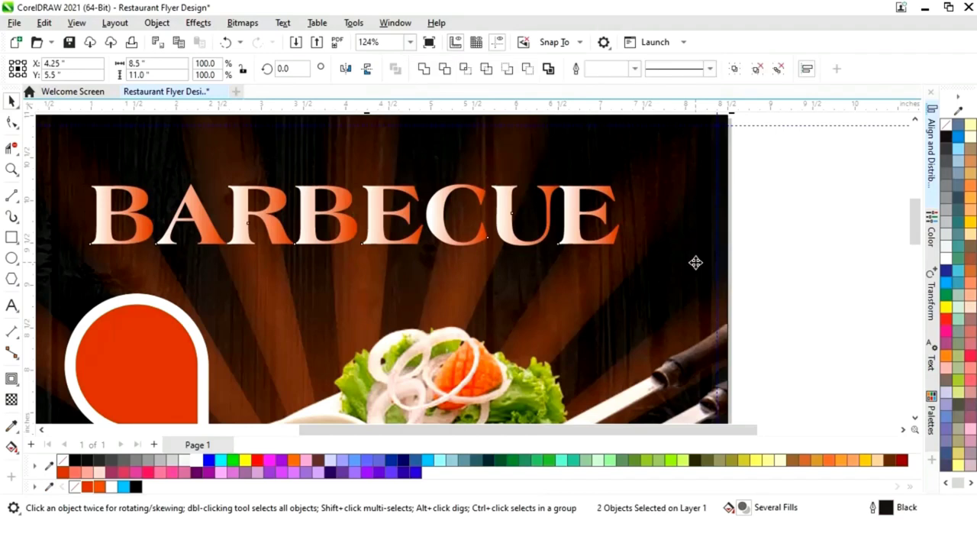
pyautogui.press('c')
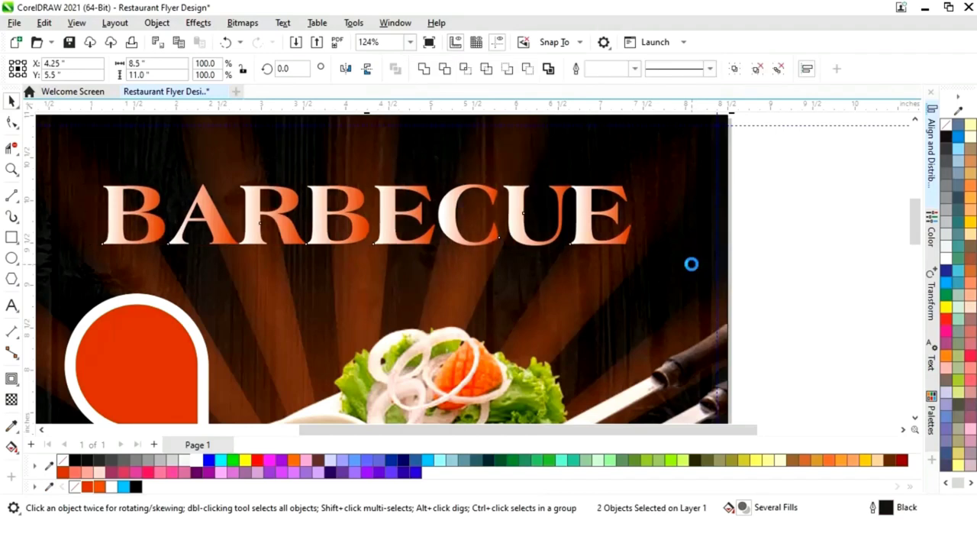
pyautogui.click(768, 249)
pyautogui.click(456, 231)
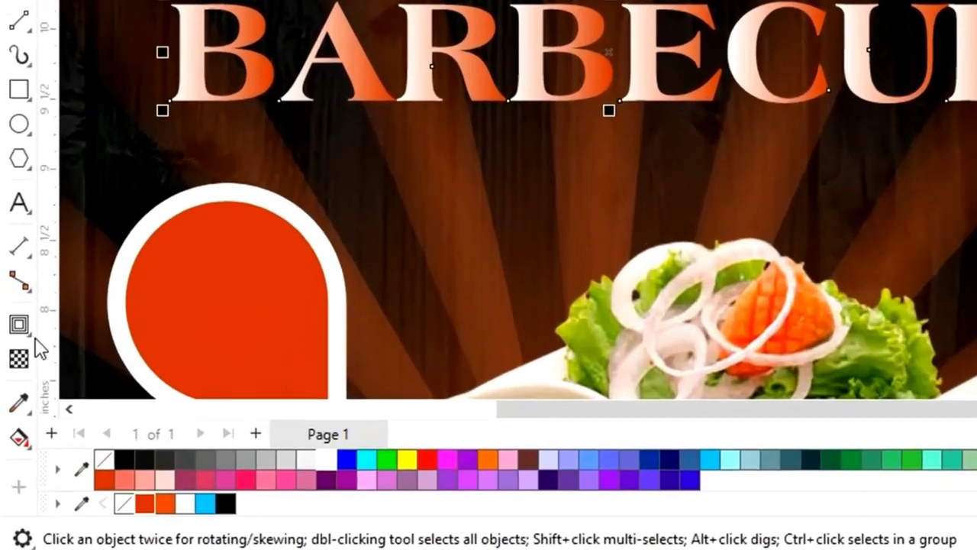
# Add a black block shadow to the BARBECUE title, about 0.127 inches deep at about 313 degrees
pyautogui.click(20, 385)
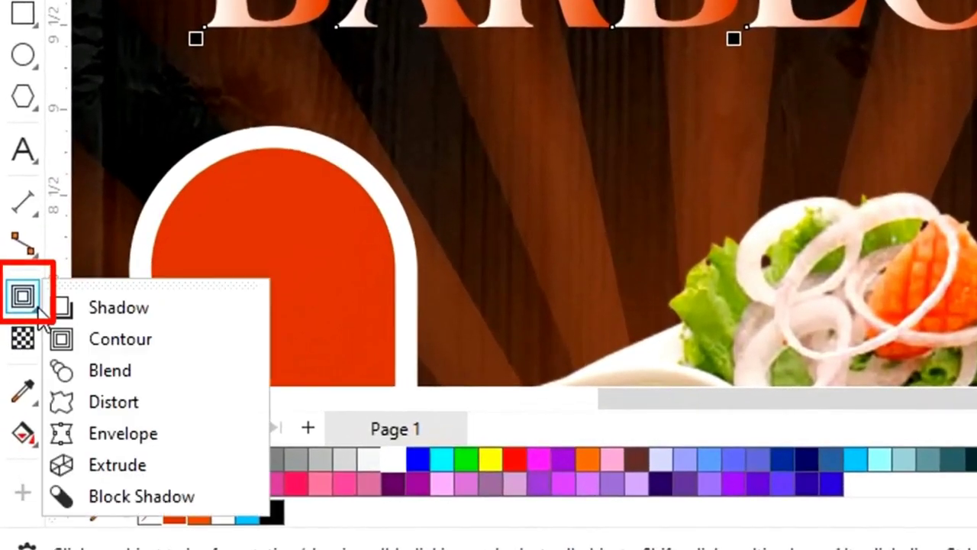
pyautogui.click(141, 496)
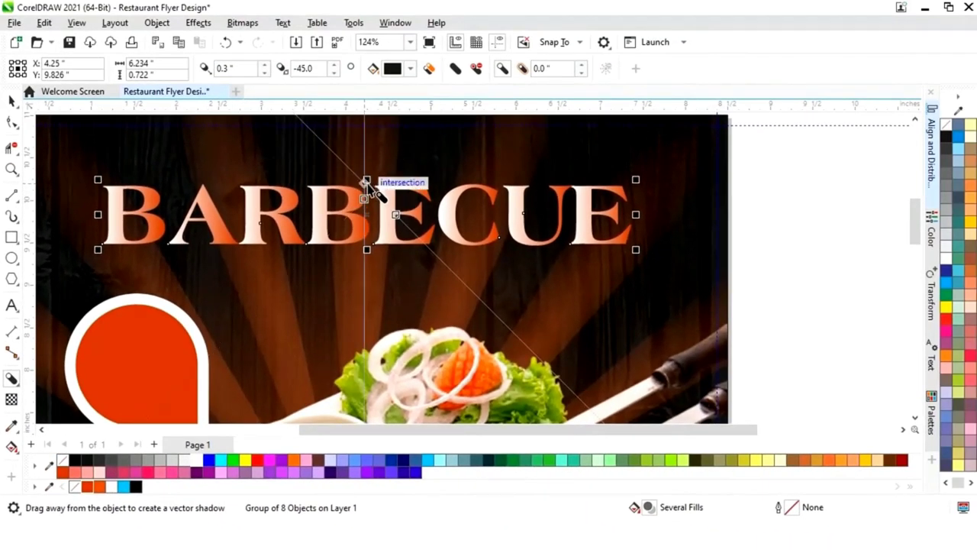
pyautogui.moveTo(367, 184); pyautogui.dragTo(362, 223)
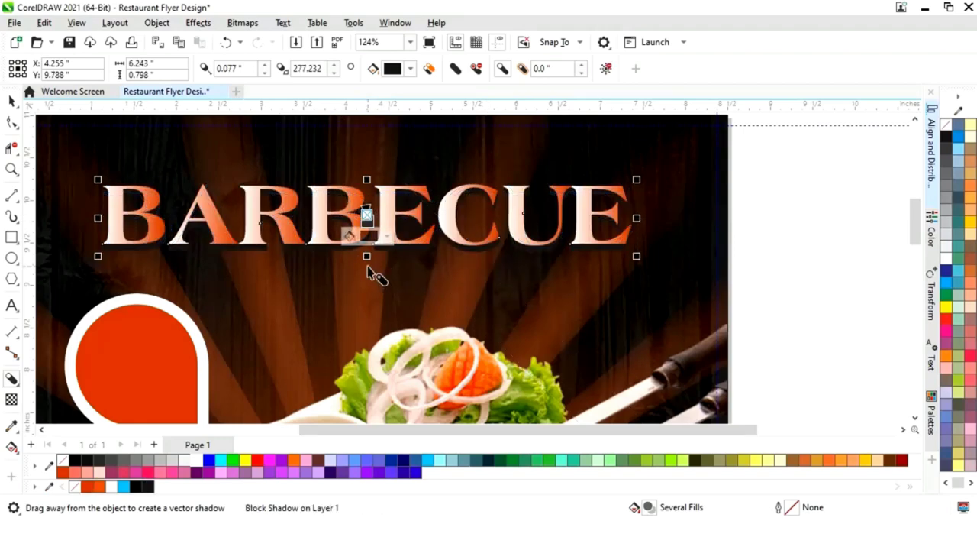
pyautogui.press('z')
pyautogui.moveTo(291, 175); pyautogui.dragTo(474, 264)
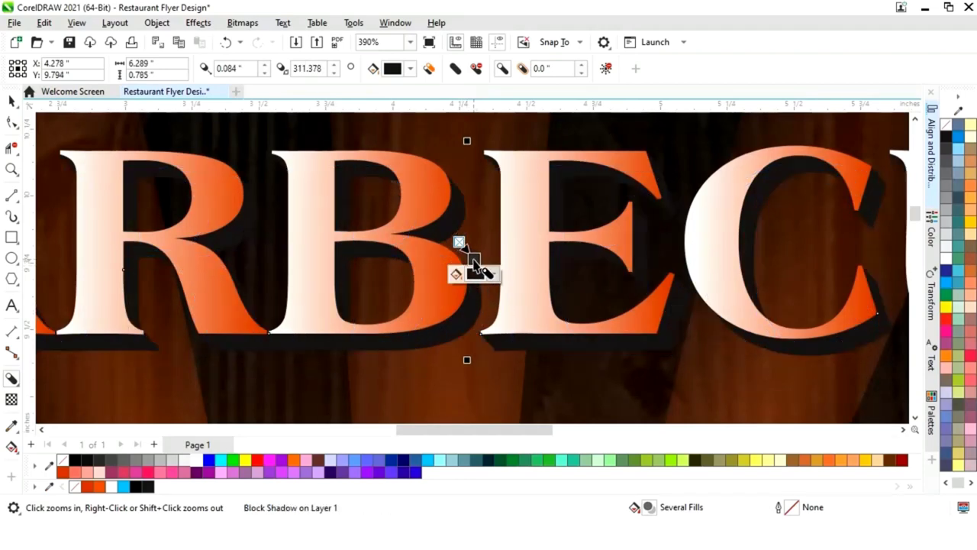
pyautogui.scroll(-3, 474, 263)
pyautogui.moveTo(506, 231)
pyautogui.mouseDown()
pyautogui.moveTo(513, 251)
pyautogui.moveTo(517, 240)
pyautogui.mouseUp()
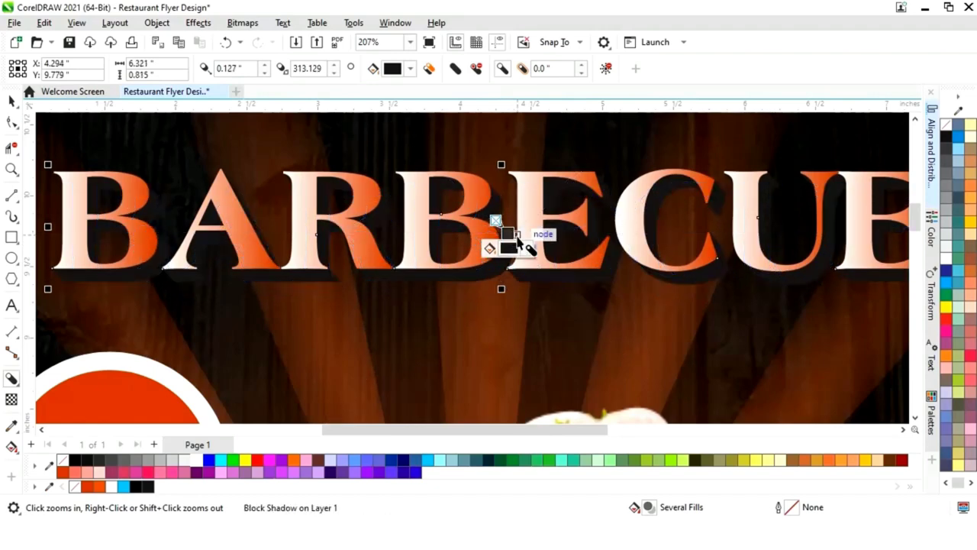
pyautogui.hotkey('shift', 'F4')
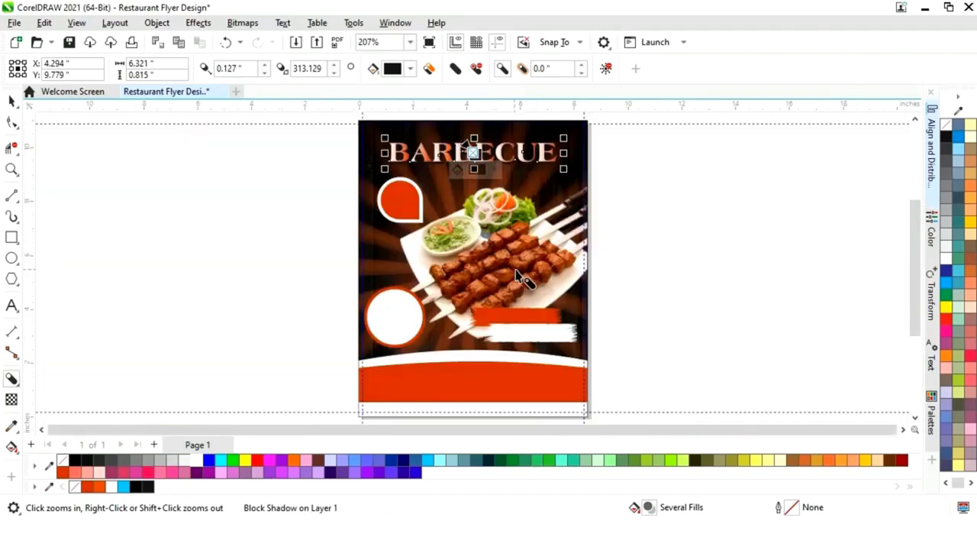
pyautogui.click(11, 100)
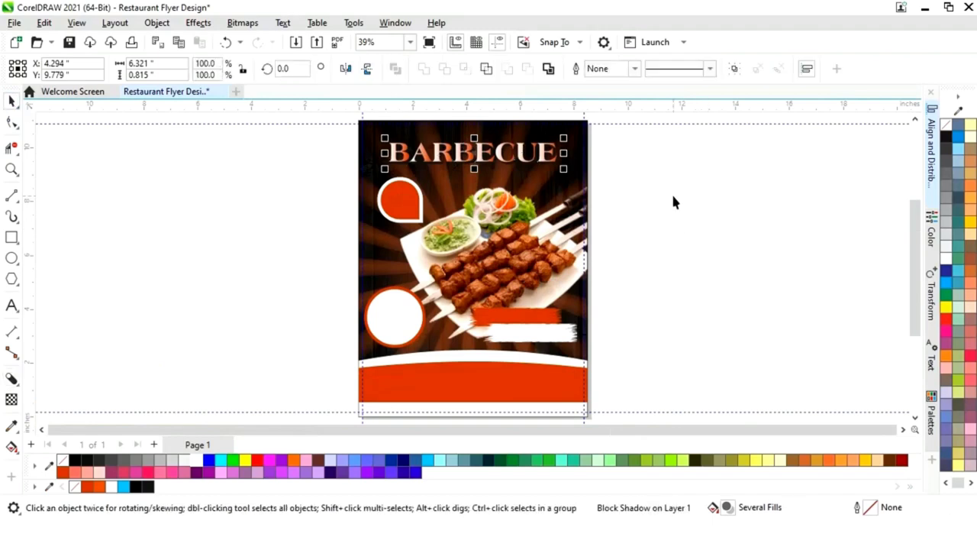
pyautogui.click(675, 206)
# Bring the grilled meat and fries photo onto the flyer and PowerClip it inside the white circle
pyautogui.hotkey('alt', 'Tab')
pyautogui.click(458, 217)
pyautogui.moveTo(760, 267); pyautogui.dragTo(764, 262)
pyautogui.click(609, 33)
pyautogui.moveTo(878, 192); pyautogui.dragTo(436, 334)
pyautogui.rightClick(436, 335)
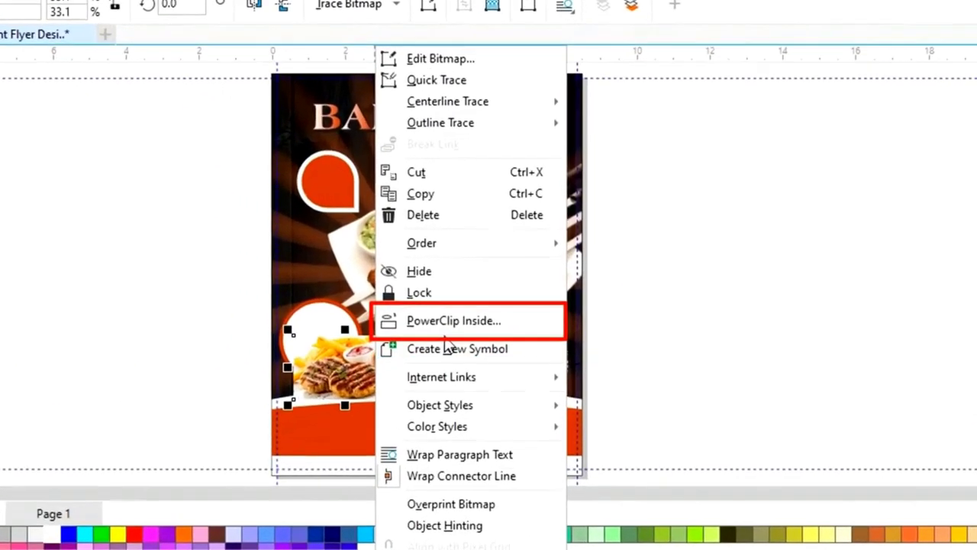
pyautogui.click(455, 321)
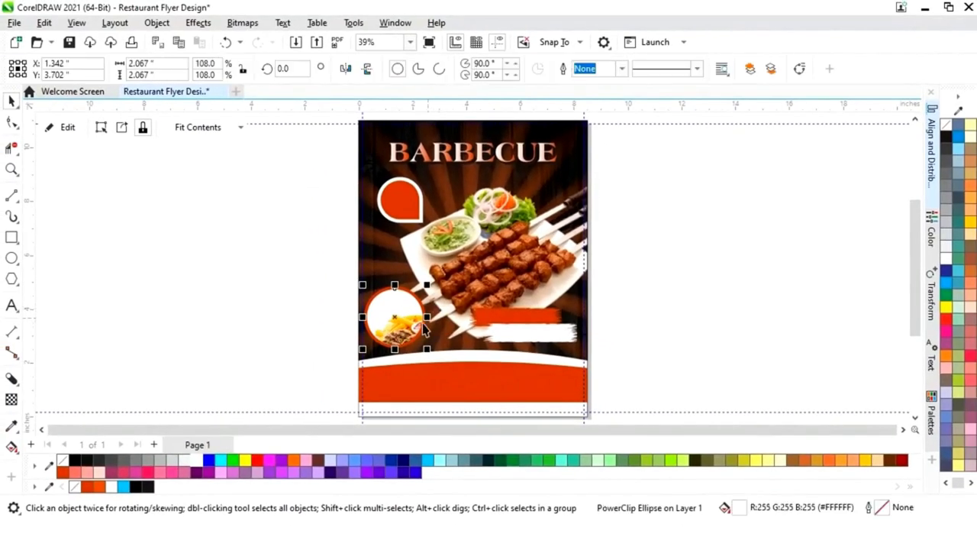
# Edit the circle's PowerClip contents, moving the photo over the circle and enlarging it to about 3.32 inches wide to fill the frame
pyautogui.click(67, 128)
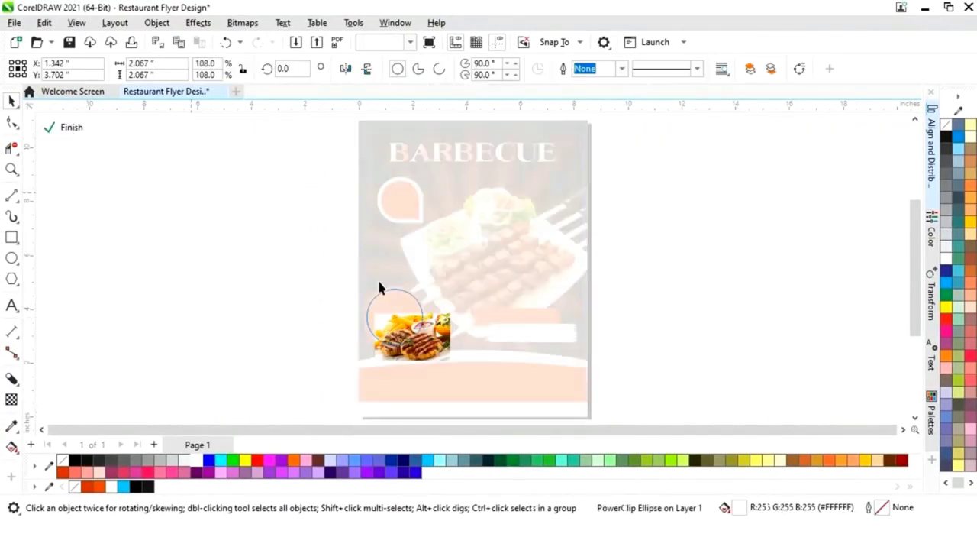
pyautogui.click(417, 333)
pyautogui.moveTo(422, 327); pyautogui.dragTo(420, 343)
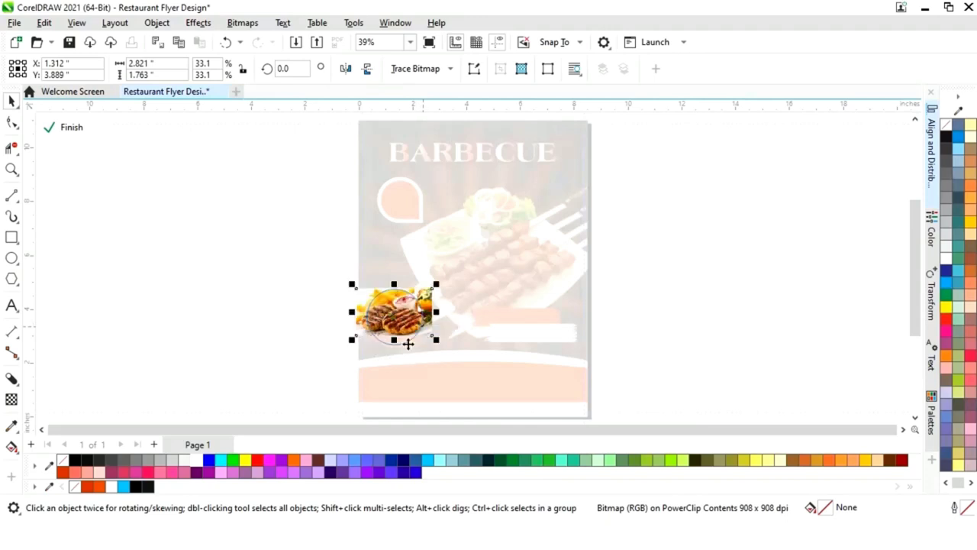
pyautogui.moveTo(352, 339); pyautogui.dragTo(383, 362)
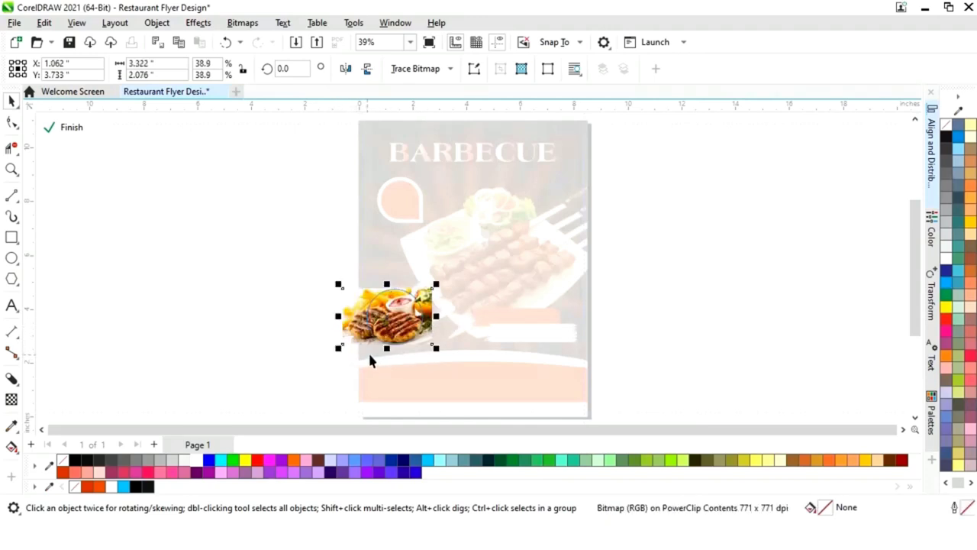
pyautogui.click(71, 128)
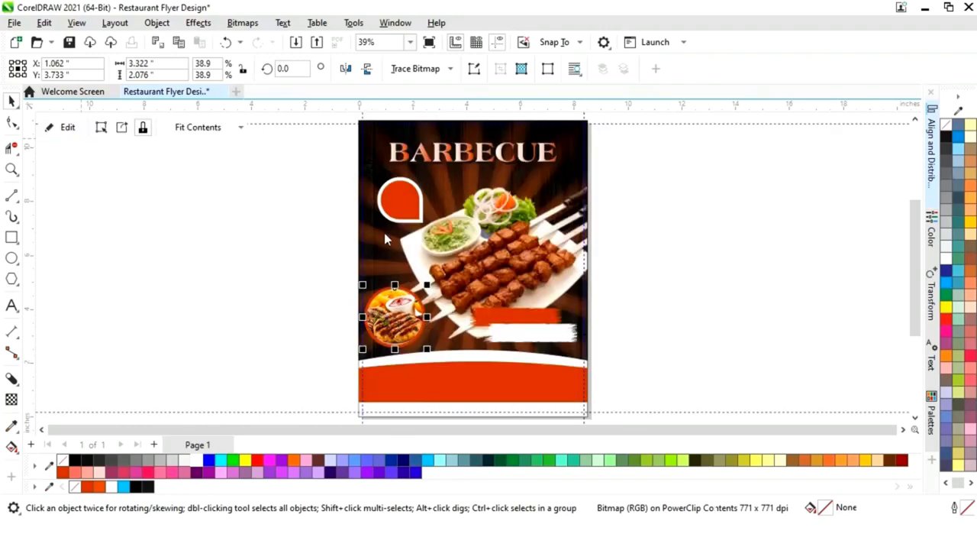
pyautogui.click(654, 290)
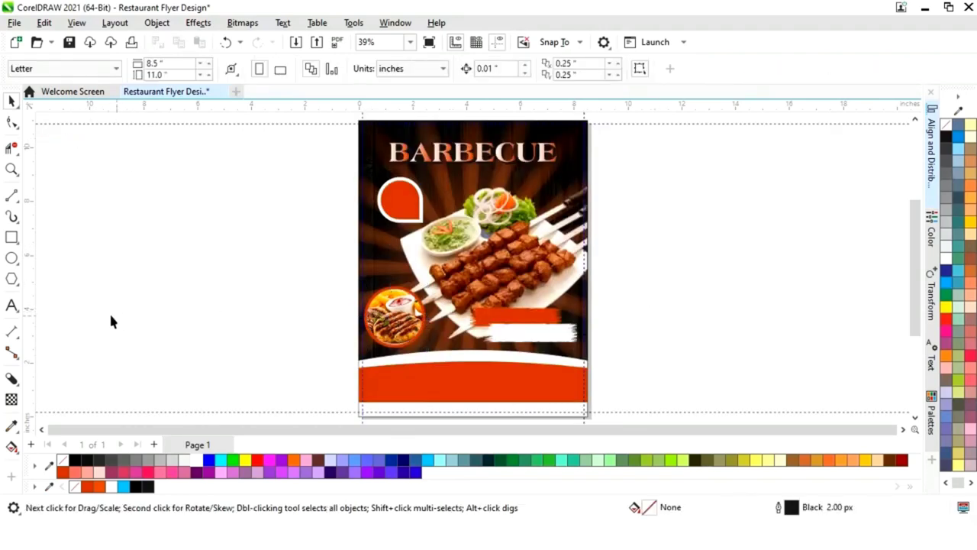
# Add the text "30%" in the empty area beside the flyer and enlarge it to about 94 pt
pyautogui.click(12, 308)
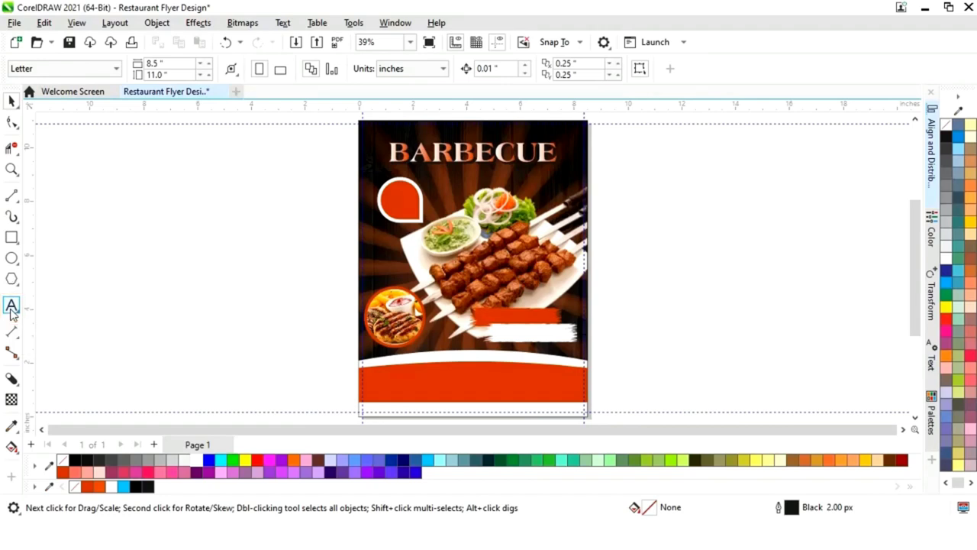
pyautogui.click(197, 332)
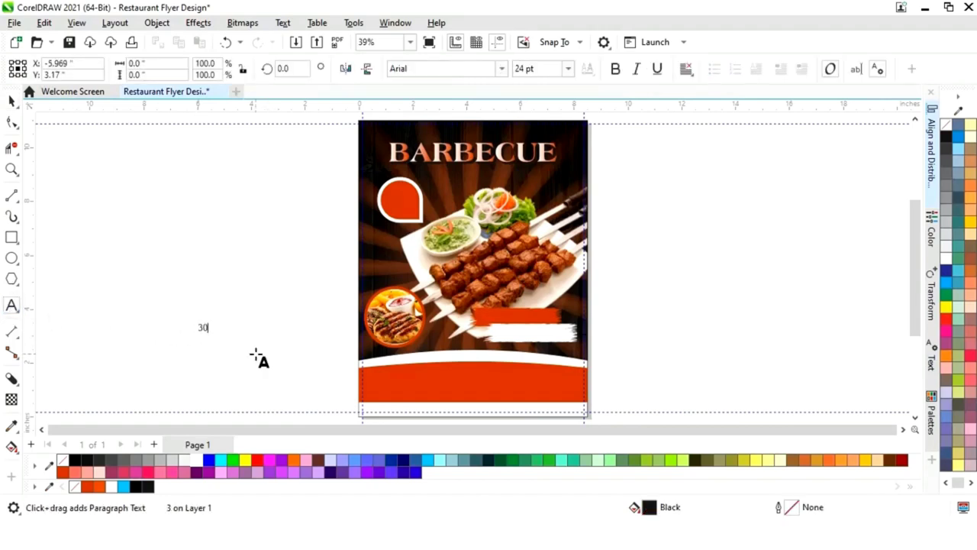
pyautogui.write('30%')
pyautogui.press('Escape')
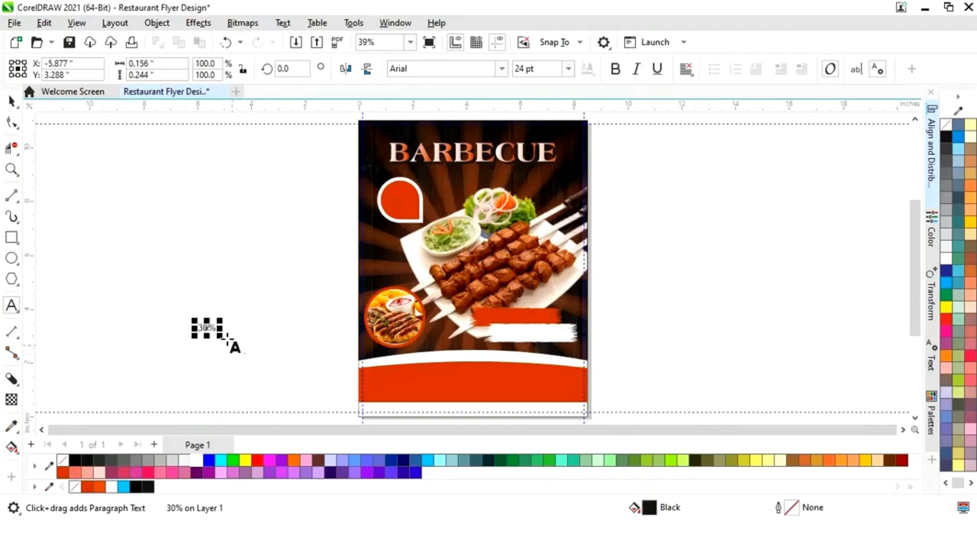
pyautogui.moveTo(221, 325); pyautogui.dragTo(272, 261)
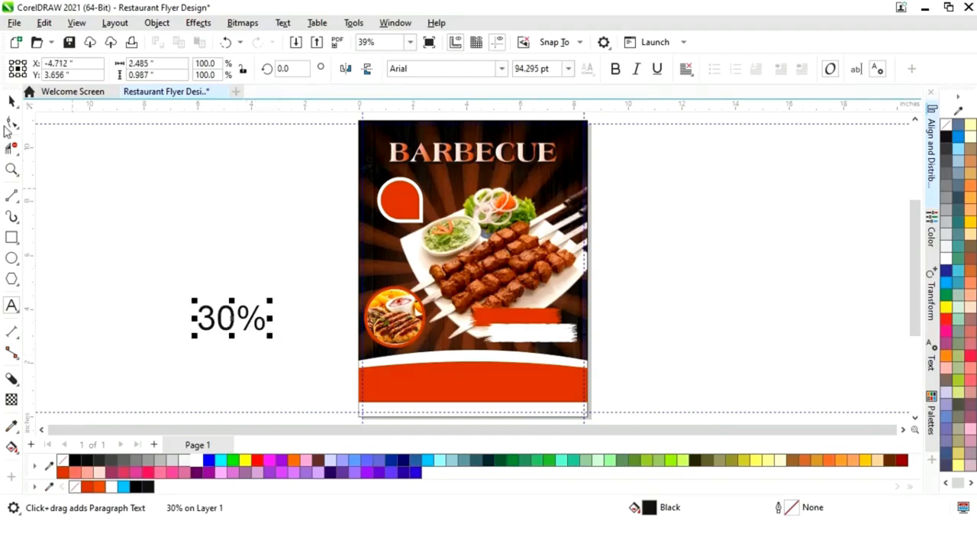
# Set only the percent sign to 48 pt and make the whole 30% text bold
pyautogui.moveTo(269, 319); pyautogui.dragTo(234, 319)
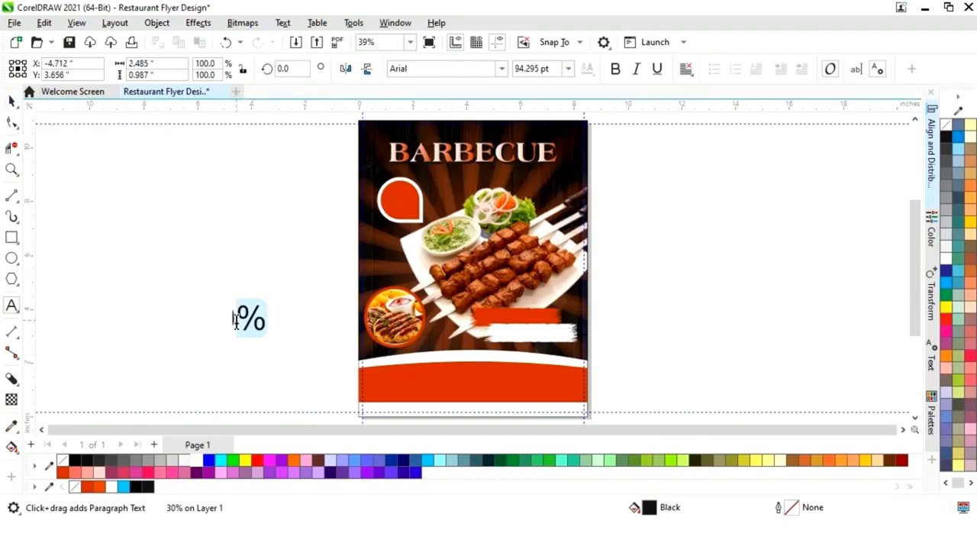
pyautogui.click(568, 69)
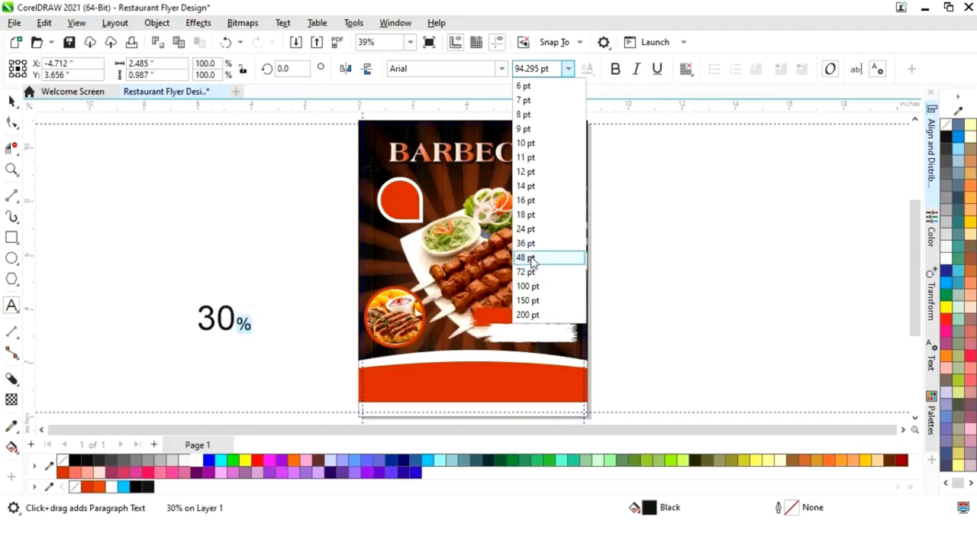
pyautogui.press('Escape')
pyautogui.write('48')
pyautogui.press('Return')
pyautogui.click(606, 71)
pyautogui.click(10, 101)
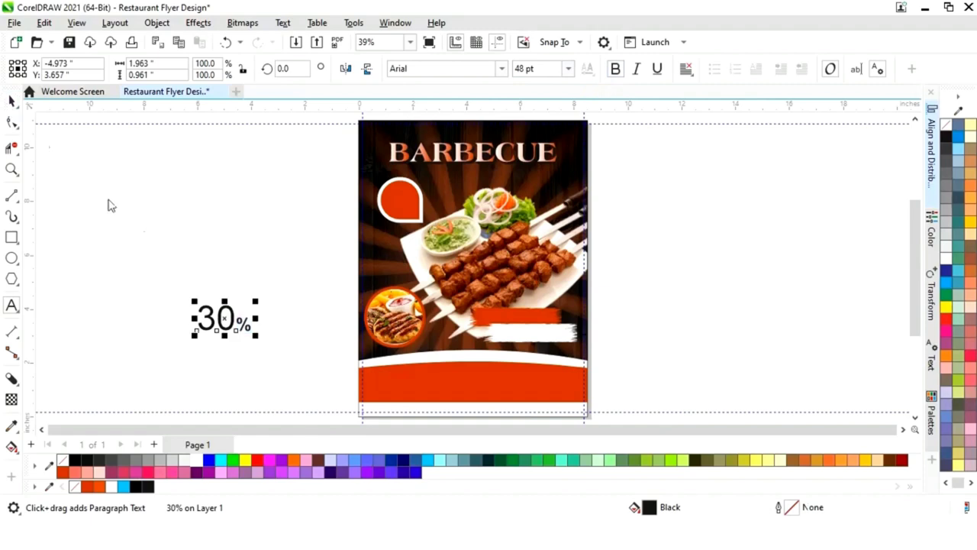
pyautogui.click(615, 71)
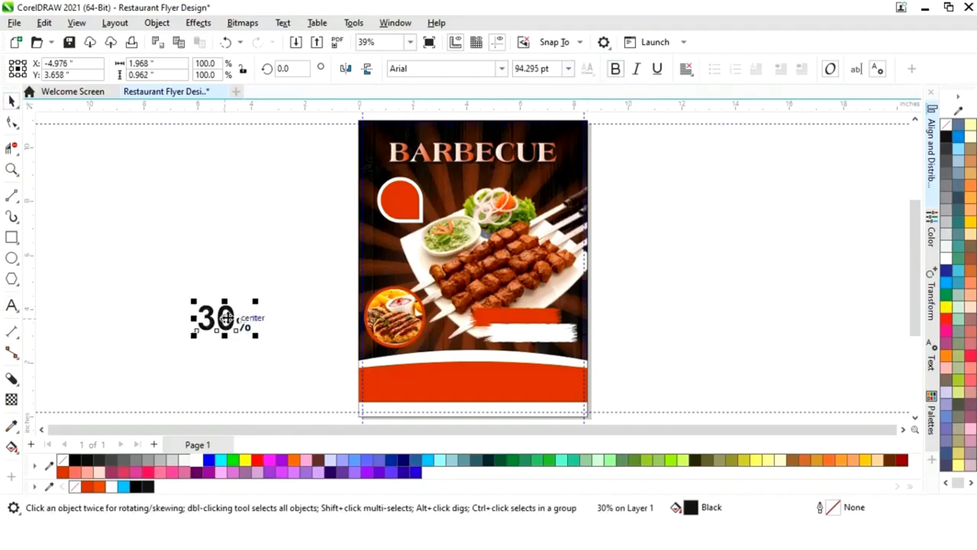
# Move the 30% text onto the teardrop badge, scale it to about 1.12 inches wide, and fill it white
pyautogui.moveTo(226, 319); pyautogui.dragTo(410, 202)
pyautogui.press('z')
pyautogui.moveTo(360, 168); pyautogui.dragTo(469, 242)
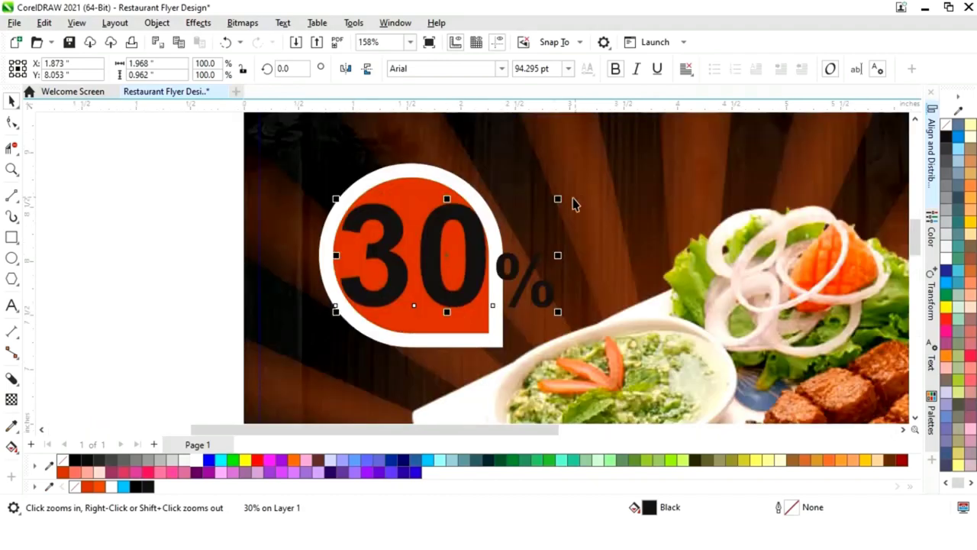
pyautogui.moveTo(560, 200); pyautogui.dragTo(466, 244)
pyautogui.moveTo(405, 278); pyautogui.dragTo(426, 260)
pyautogui.click(196, 460)
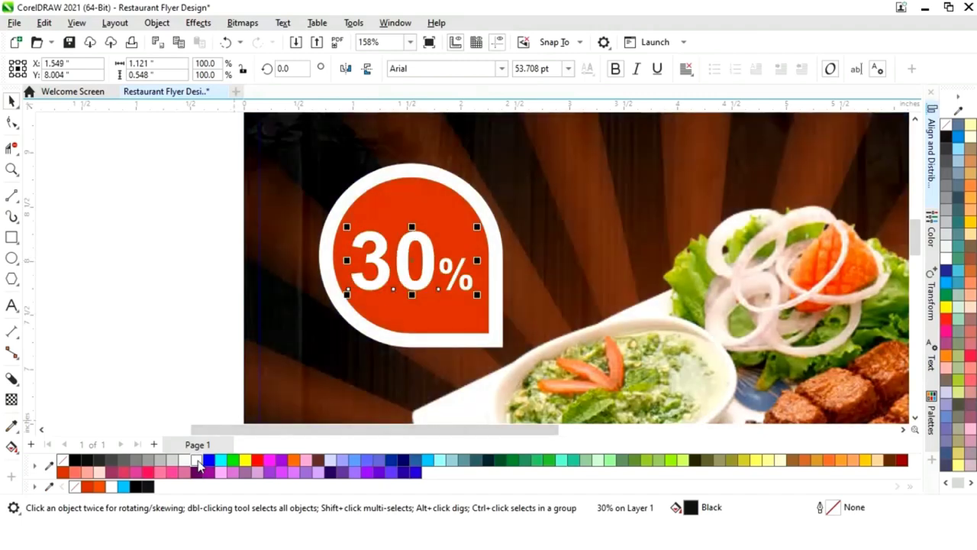
# Add a black block shadow to the 30% text, about 0.102 inches deep at 315 degrees
pyautogui.click(12, 380)
pyautogui.moveTo(410, 243); pyautogui.dragTo(451, 291)
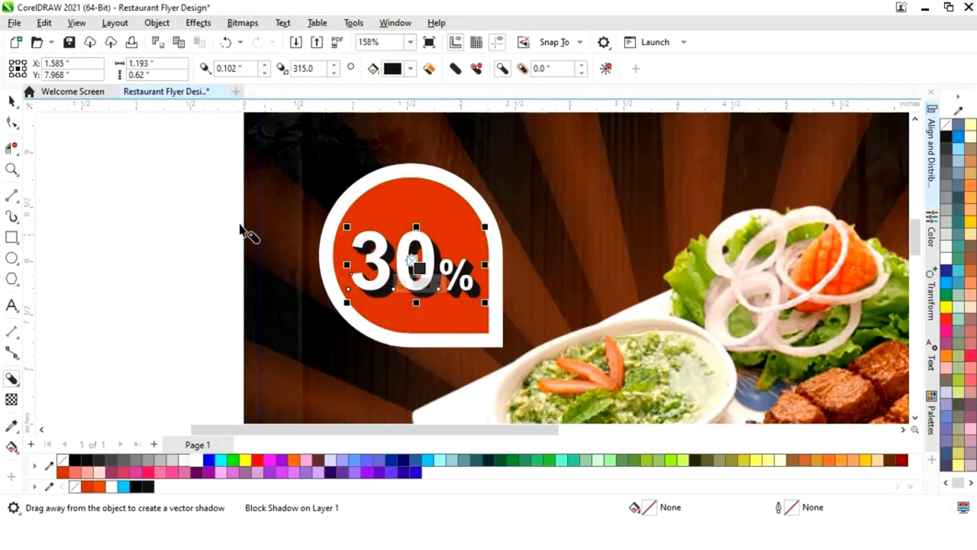
pyautogui.click(12, 101)
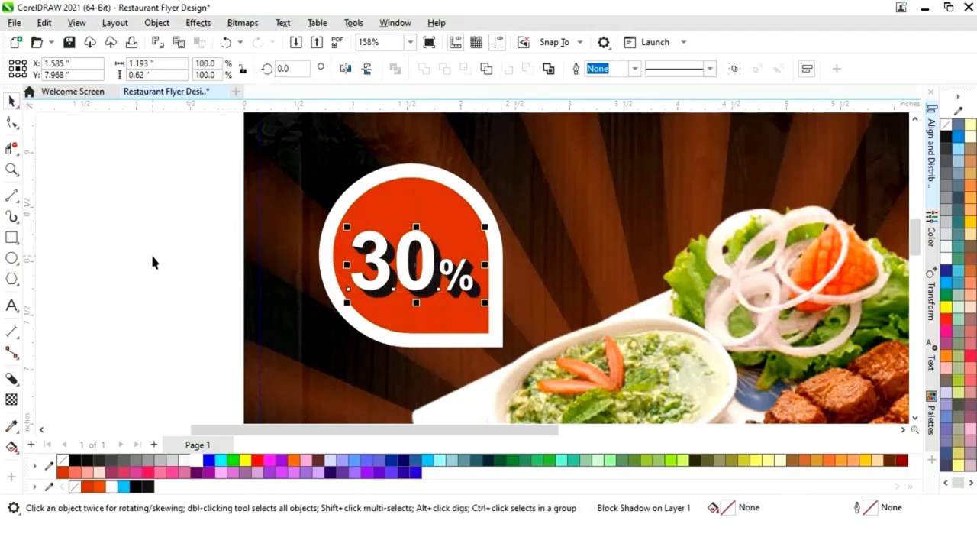
pyautogui.click(160, 259)
pyautogui.hotkey('shift', 'F4')
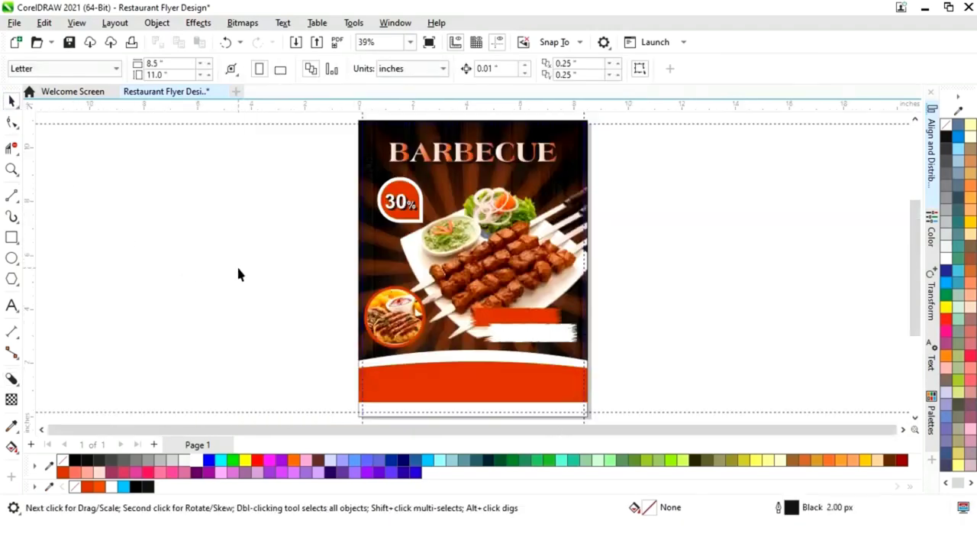
# Move all the prepared text lines, the phone icon and the QR code next to the flyer page
pyautogui.moveTo(718, 437); pyautogui.dragTo(486, 441)
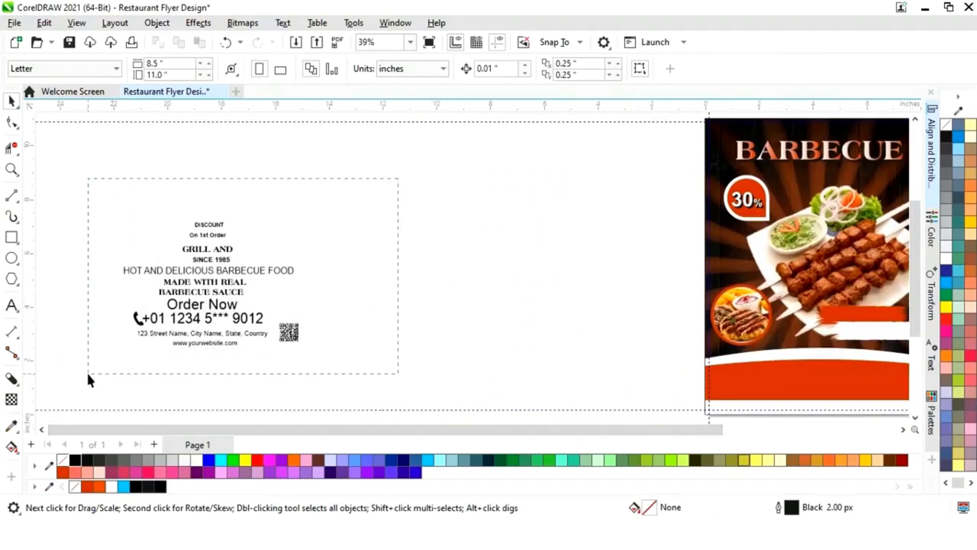
pyautogui.moveTo(87, 379); pyautogui.dragTo(87, 378)
pyautogui.moveTo(201, 291); pyautogui.dragTo(594, 278)
pyautogui.hscroll(3, 574, 323)
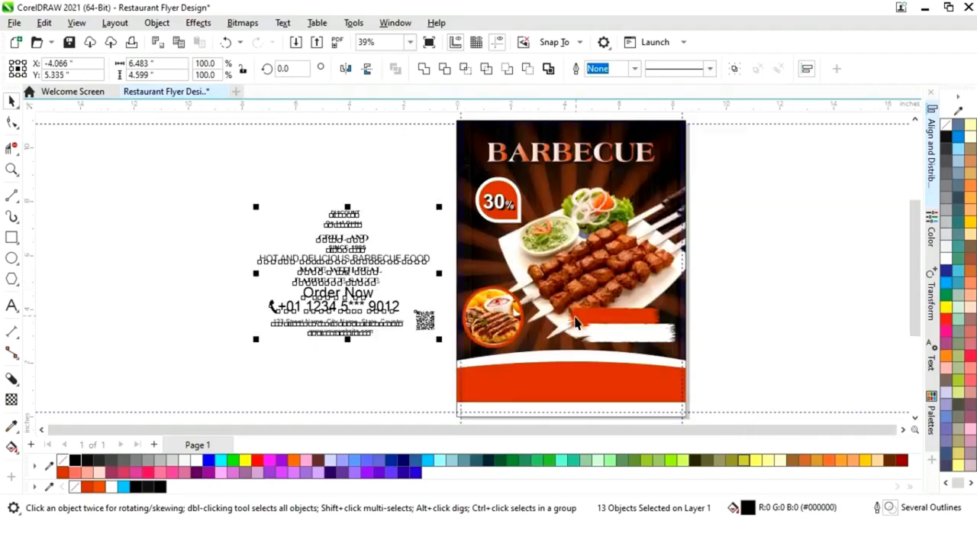
pyautogui.click(781, 275)
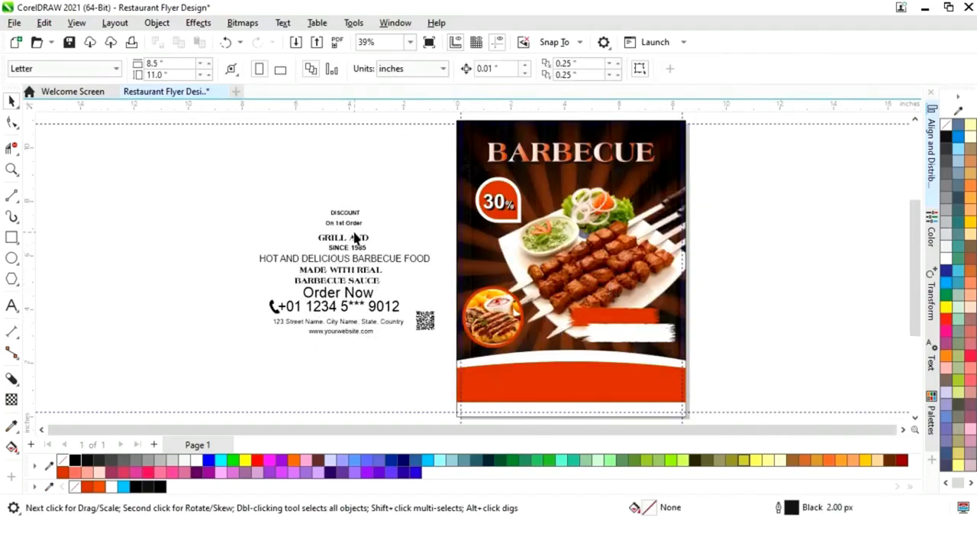
# Place the DISCOUNT text above 30% on the teardrop badge and fill it white
pyautogui.click(347, 214)
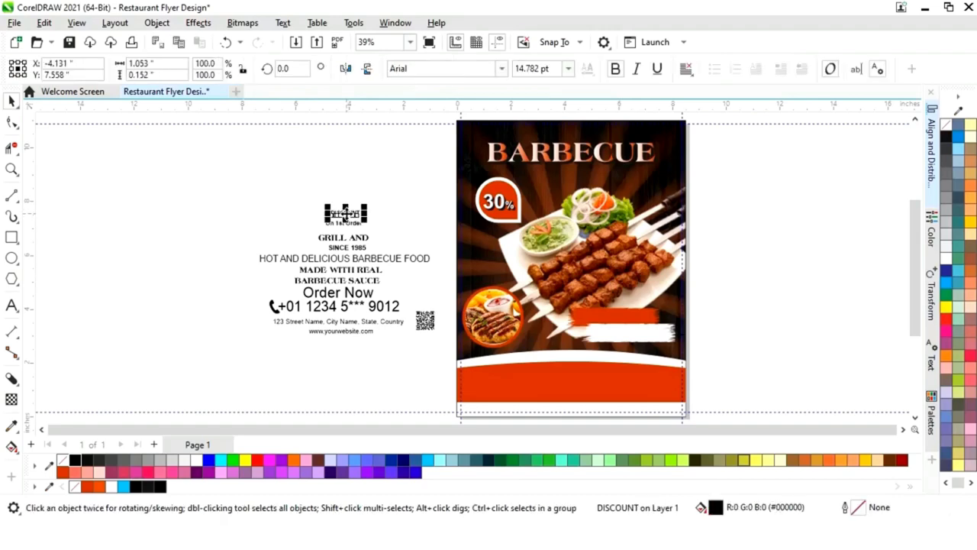
pyautogui.press('z')
pyautogui.moveTo(275, 159); pyautogui.dragTo(668, 385)
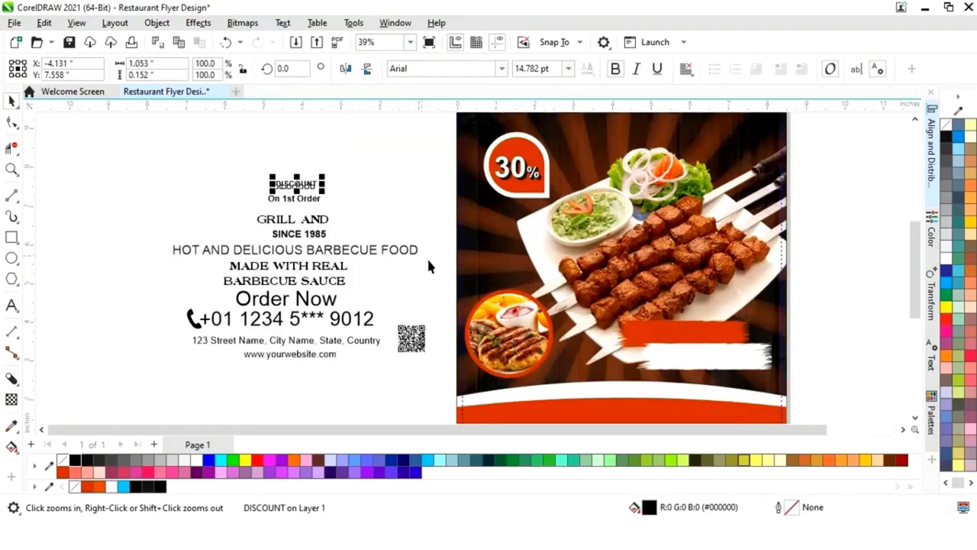
pyautogui.press('space')
pyautogui.moveTo(290, 185); pyautogui.dragTo(518, 157)
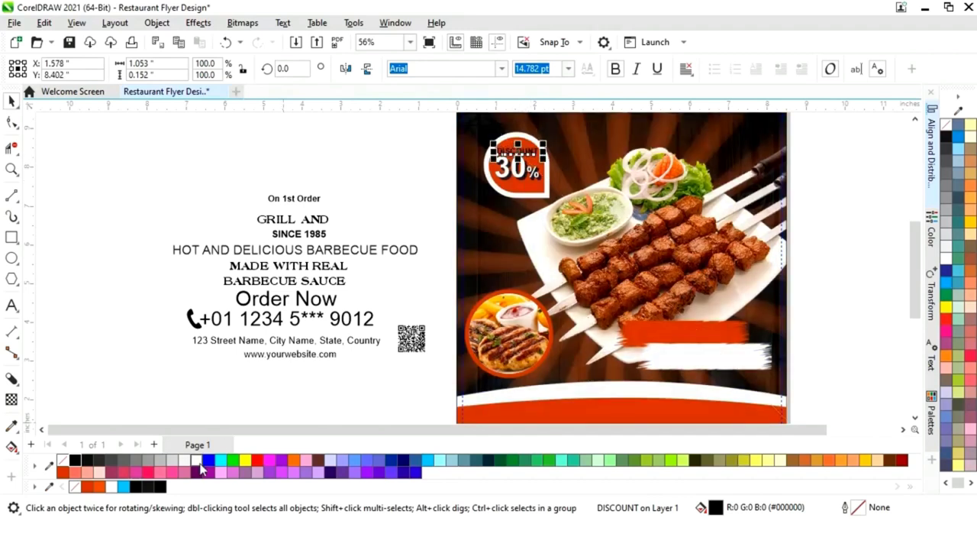
pyautogui.click(440, 211)
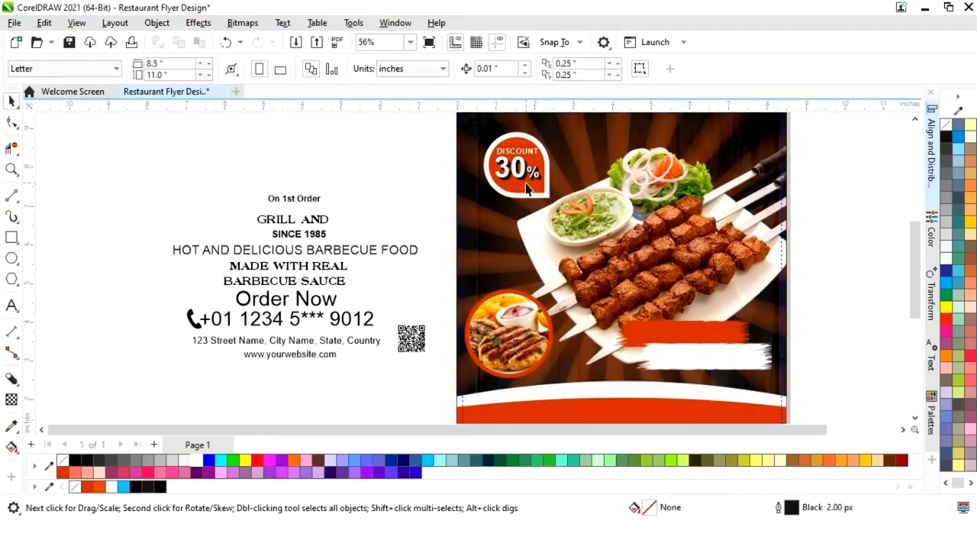
pyautogui.press('z')
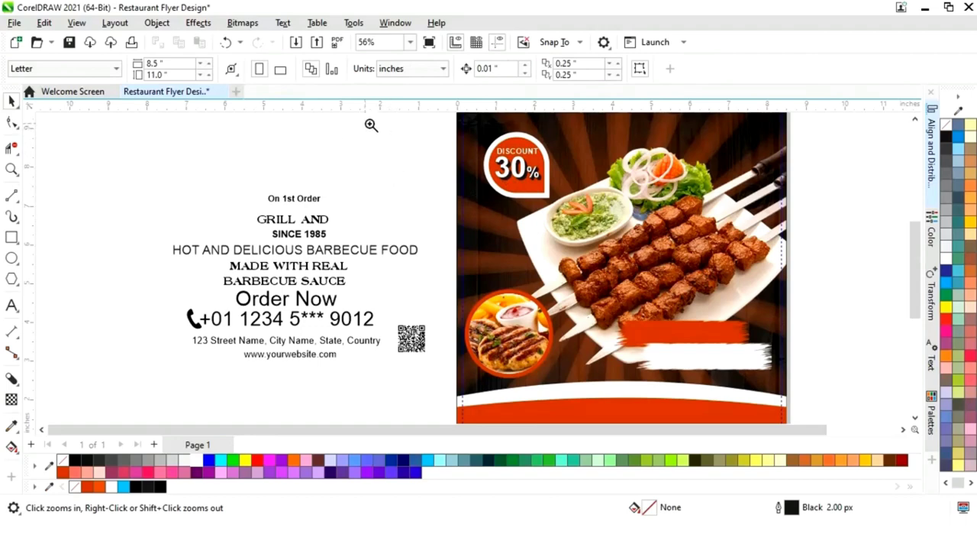
# Place the On 1st Order text just below the teardrop badge and fill it white
pyautogui.moveTo(253, 140); pyautogui.dragTo(644, 279)
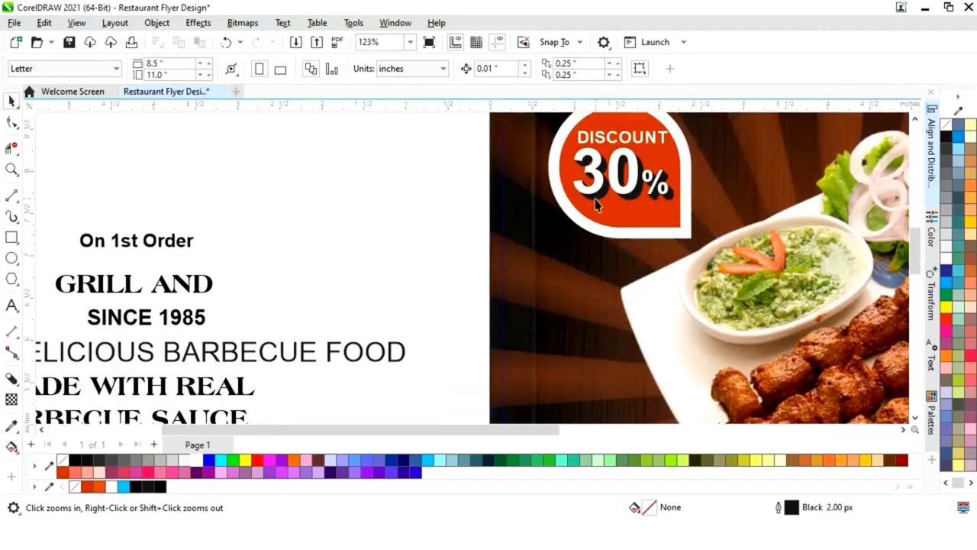
pyautogui.scroll(2, 921, 258)
pyautogui.press('space')
pyautogui.moveTo(633, 175); pyautogui.dragTo(623, 294)
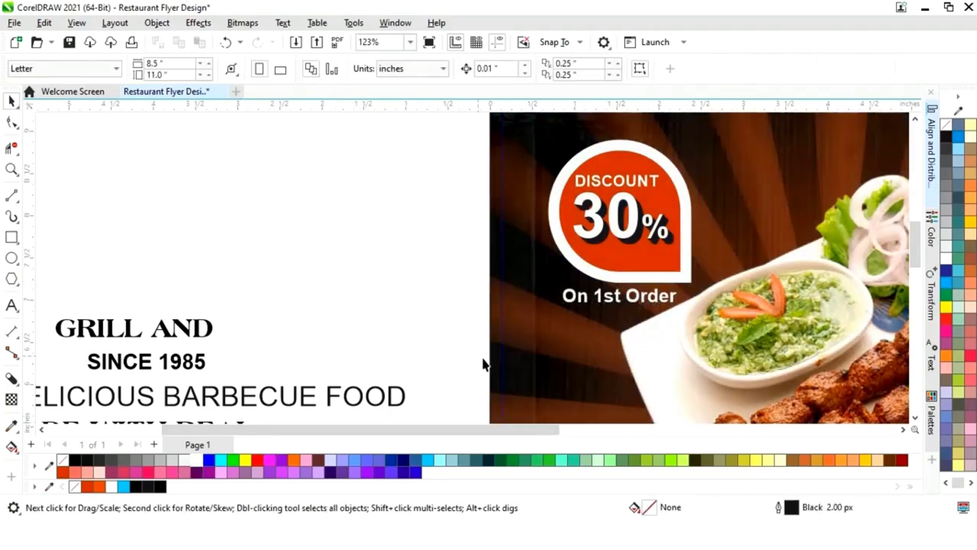
pyautogui.click(361, 276)
# Place the GRILL AND text above the BARBECUE title, fill it white, and centre it horizontally on the title
pyautogui.press('F3')
pyautogui.click(309, 219)
pyautogui.press('F4')
pyautogui.moveTo(339, 237); pyautogui.dragTo(577, 134)
pyautogui.press('z')
pyautogui.click(205, 64)
pyautogui.press('space')
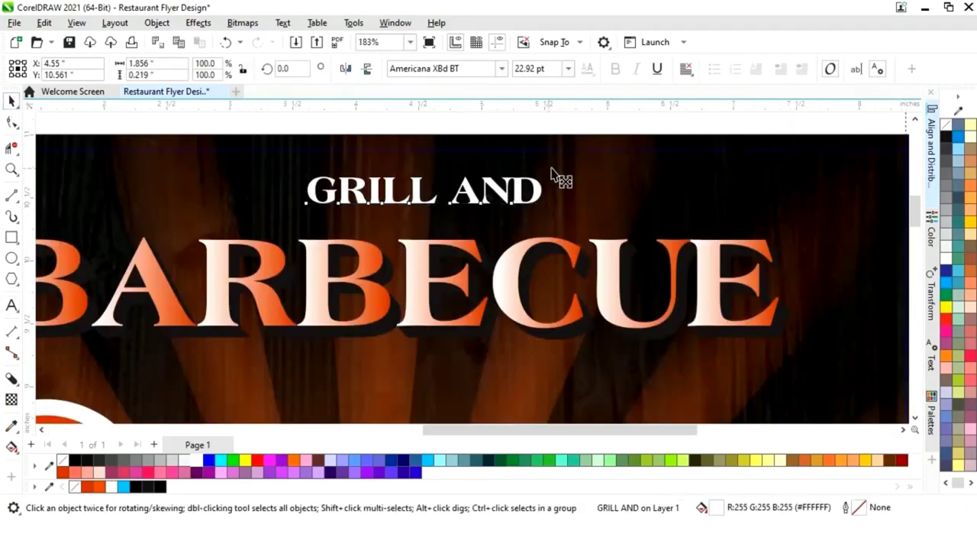
pyautogui.keyDown('shift'); pyautogui.click(425, 268); pyautogui.keyUp('shift')
pyautogui.press('c')
pyautogui.press('F4')
pyautogui.click(691, 167)
# Move the SINCE 1985 text under the right end of the BARBECUE title and fill it white
pyautogui.click(373, 246)
pyautogui.moveTo(374, 246); pyautogui.dragTo(657, 173)
pyautogui.press('z')
pyautogui.click(645, 186)
pyautogui.press('space')
pyautogui.moveTo(458, 219); pyautogui.dragTo(500, 208)
pyautogui.press('F4')
# Place MADE WITH REAL in white on the orange brush stroke and BARBECUE SAUCE in brick red on the white one
pyautogui.click(337, 270)
pyautogui.moveTo(337, 271); pyautogui.dragTo(616, 317)
pyautogui.click(337, 280)
pyautogui.moveTo(337, 281); pyautogui.dragTo(628, 333)
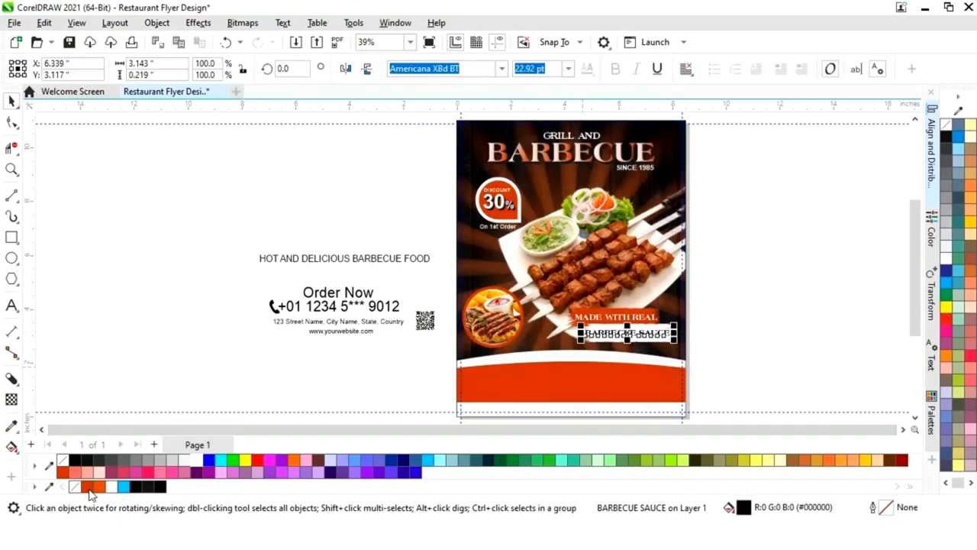
pyautogui.click(442, 325)
# Place Order Now and the phone number with its icon on the orange footer, in white with bold text
pyautogui.moveTo(402, 284); pyautogui.dragTo(266, 316)
pyautogui.moveTo(341, 294); pyautogui.dragTo(589, 372)
pyautogui.moveTo(517, 389); pyautogui.dragTo(717, 403)
pyautogui.click(717, 403)
# Place the address in white and the website in brick red at the foot of the flyer, and move the QR code beside the page
pyautogui.click(328, 329)
pyautogui.moveTo(374, 338); pyautogui.dragTo(619, 412)
pyautogui.moveTo(329, 331); pyautogui.dragTo(569, 408)
pyautogui.moveTo(426, 321); pyautogui.dragTo(720, 387)
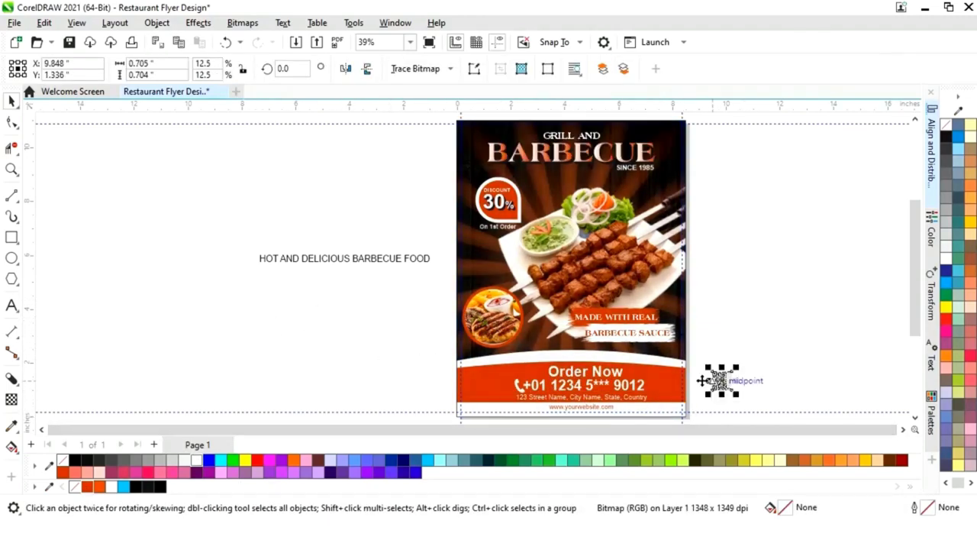
pyautogui.press('Escape')
# Set the HOT AND DELICIOUS BARBECUE FOOD text in Americana XBd BT and fill it brick red
pyautogui.moveTo(324, 264); pyautogui.dragTo(362, 362)
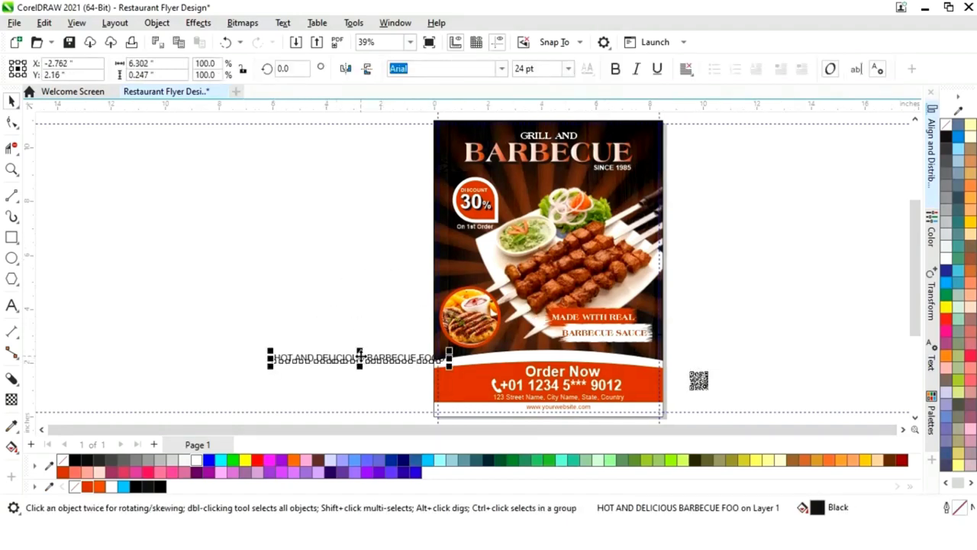
pyautogui.click(502, 69)
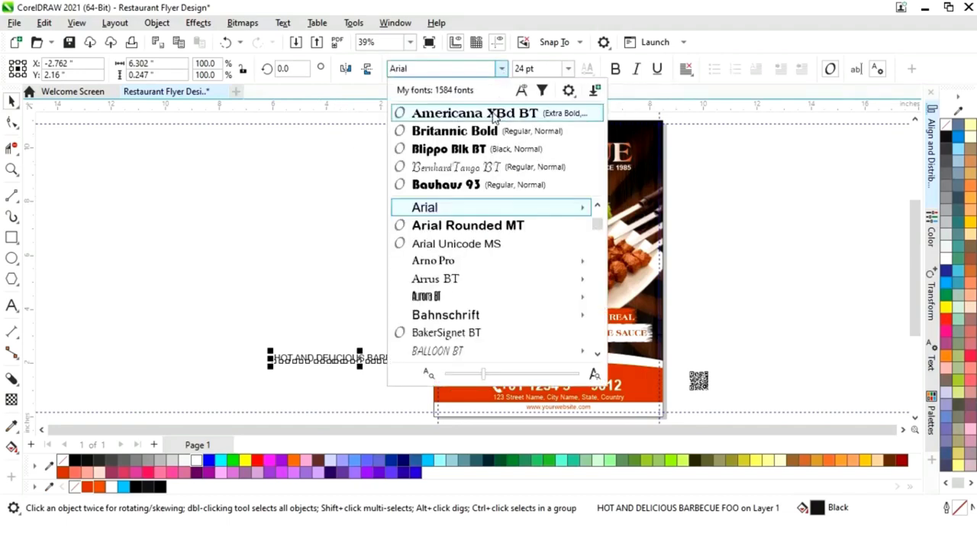
pyautogui.click(494, 114)
pyautogui.moveTo(379, 361); pyautogui.dragTo(365, 369)
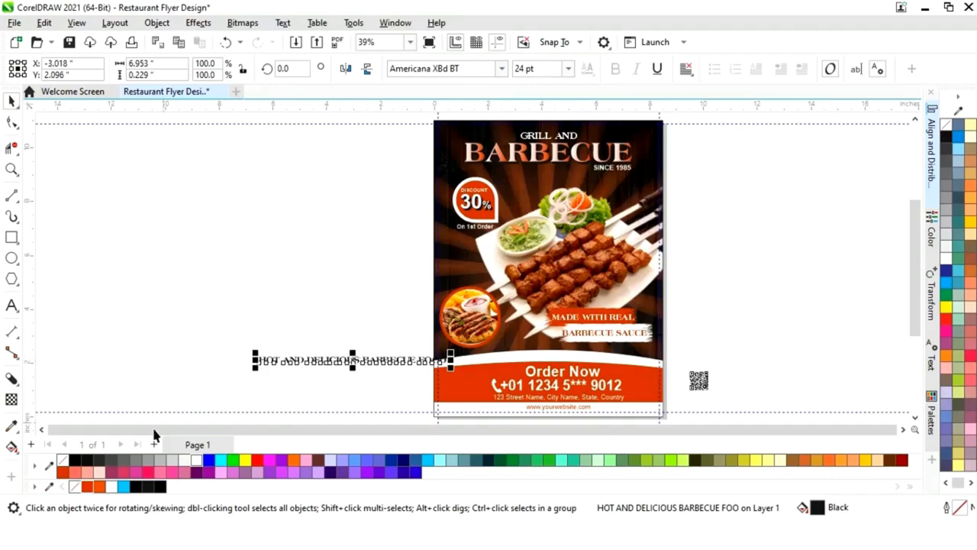
pyautogui.click(87, 487)
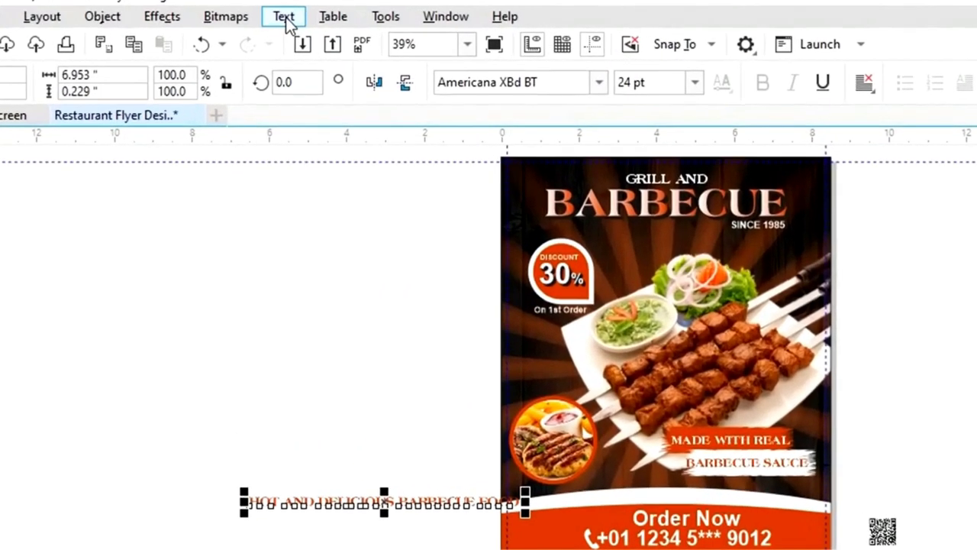
# Fit the HOT AND DELICIOUS BARBECUE FOOD text to the curved upper edge of the orange footer shape
pyautogui.click(286, 19)
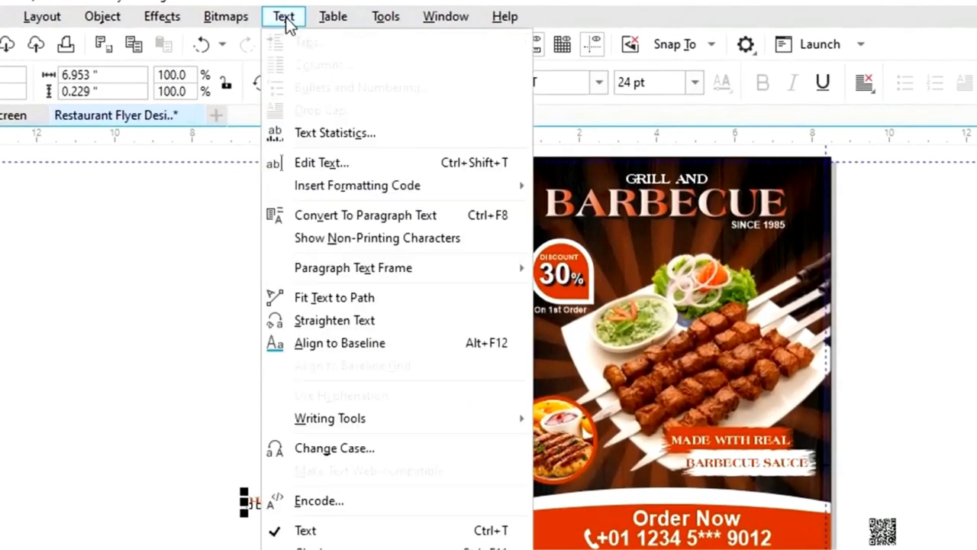
pyautogui.click(336, 298)
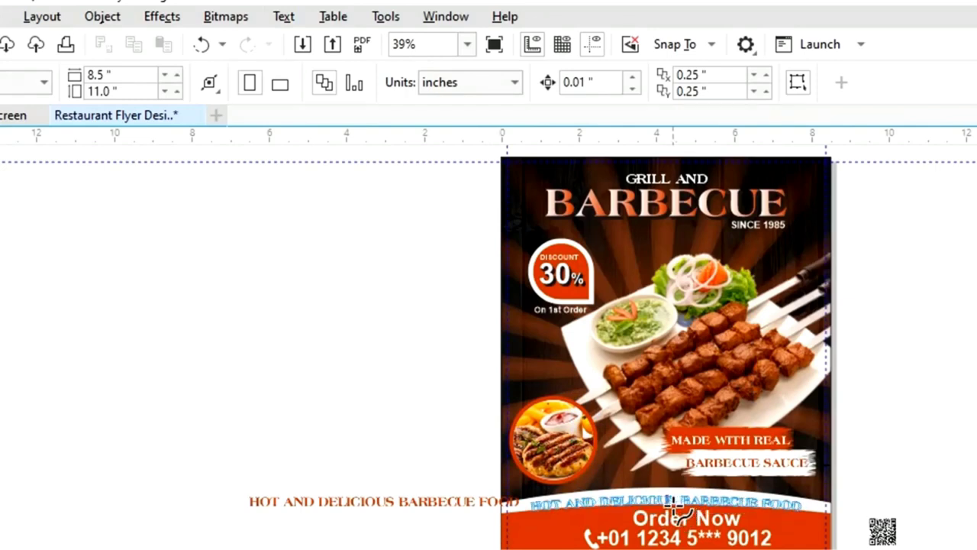
pyautogui.click(673, 510)
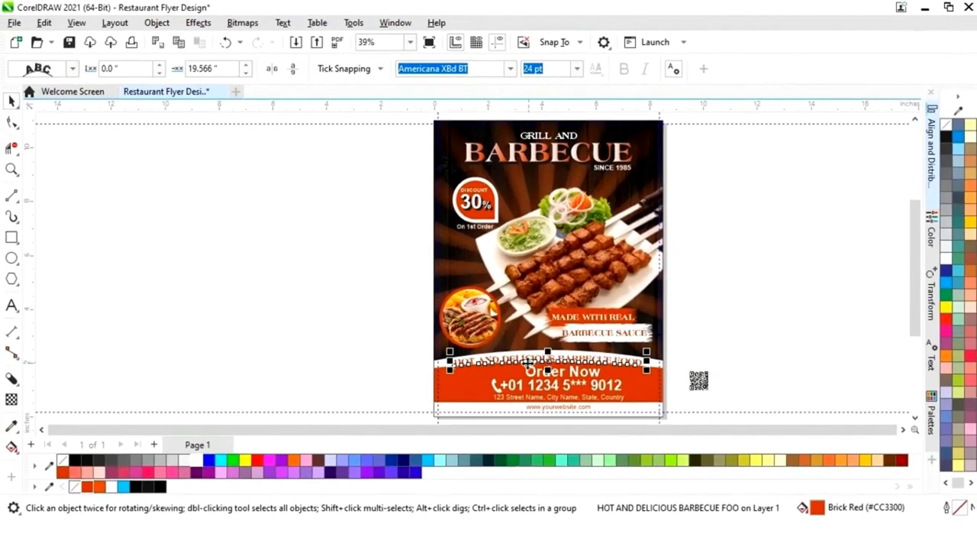
# Break the HOT AND DELICIOUS BARBECUE FOOD text apart from its footer path
pyautogui.press('z')
pyautogui.moveTo(384, 331); pyautogui.dragTo(720, 429)
pyautogui.moveTo(684, 396); pyautogui.dragTo(682, 399)
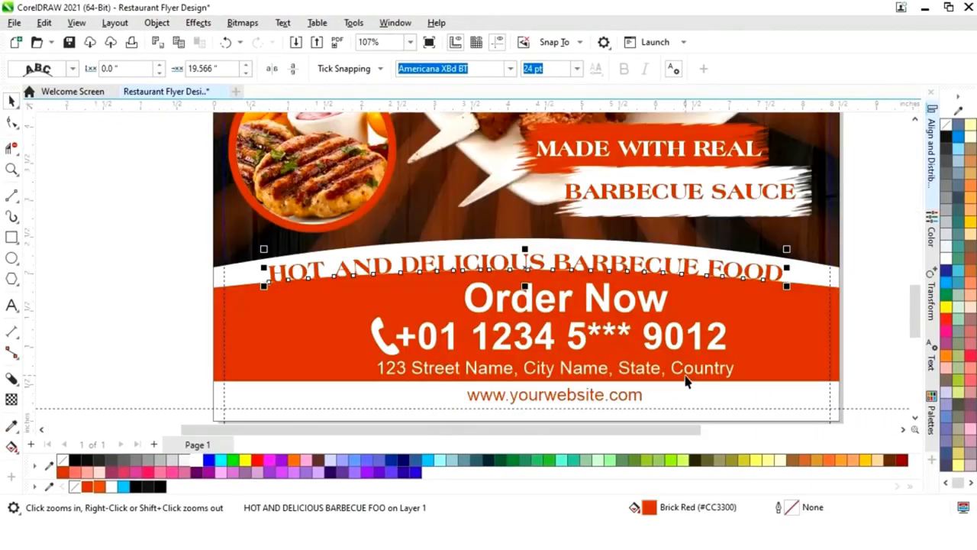
pyautogui.press('space')
pyautogui.click(428, 271)
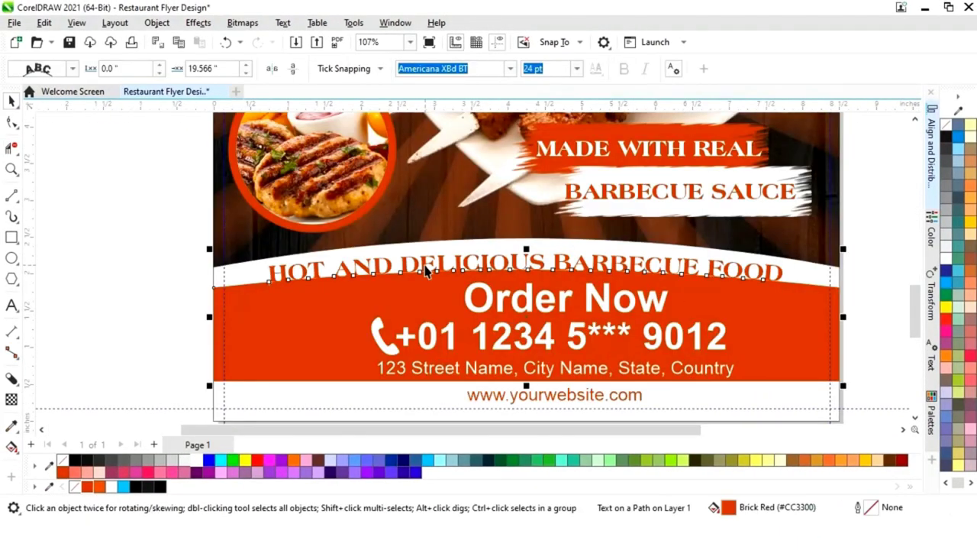
pyautogui.click(156, 22)
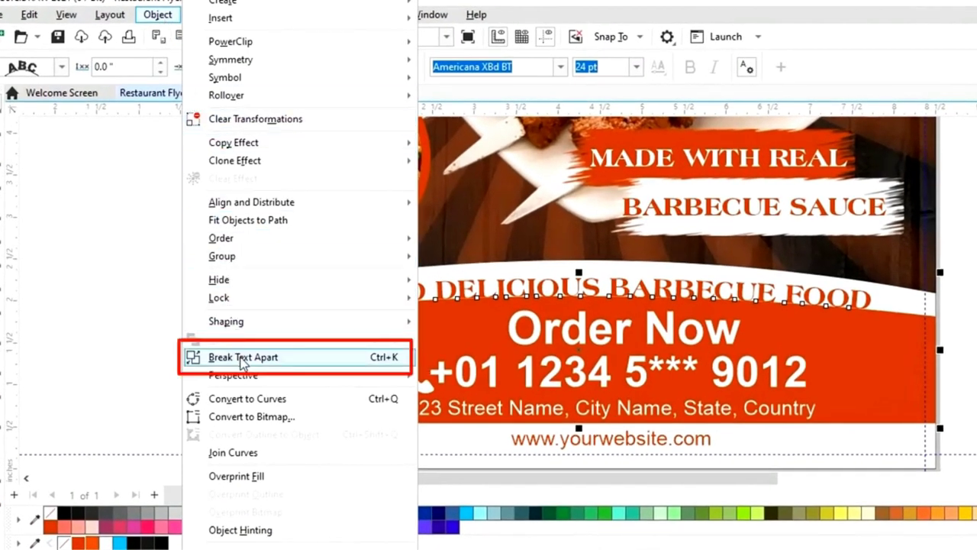
pyautogui.click(241, 357)
pyautogui.click(142, 287)
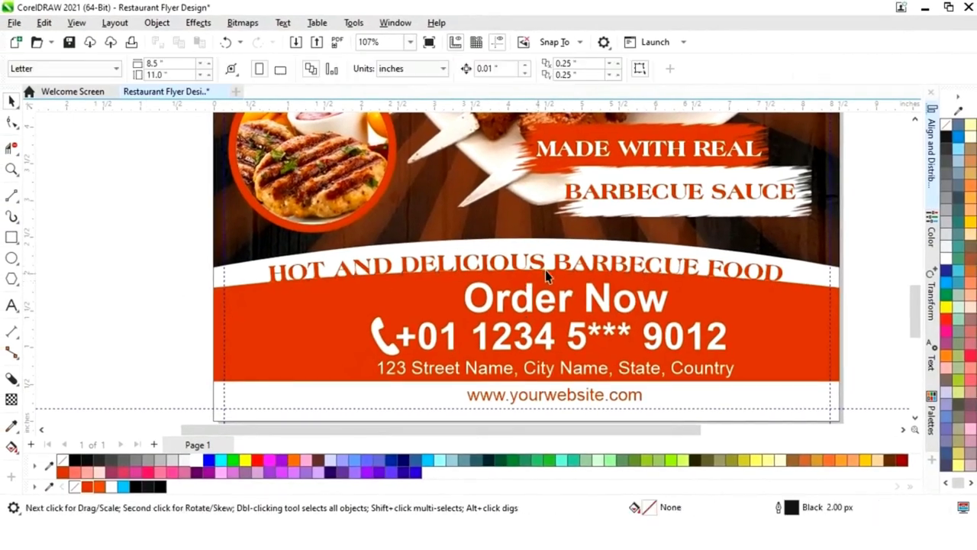
# Nudge the curved HOT AND DELICIOUS BARBECUE FOOD text up 0.06 inches within the white arch band
pyautogui.click(536, 264)
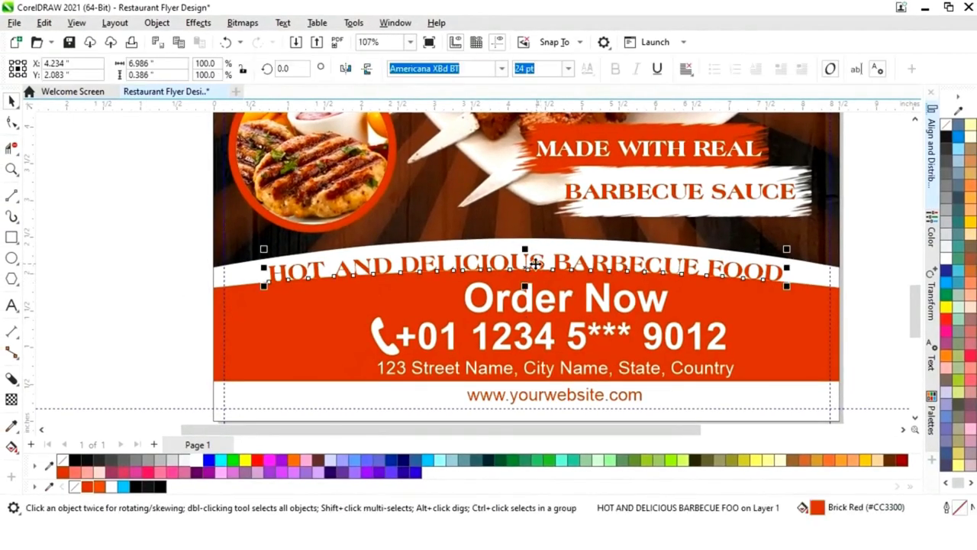
pyautogui.press('Up')
pyautogui.press('Up')
pyautogui.press('Up')
pyautogui.press('Up')
pyautogui.press('Up')
pyautogui.press('Up')
pyautogui.press('Up')
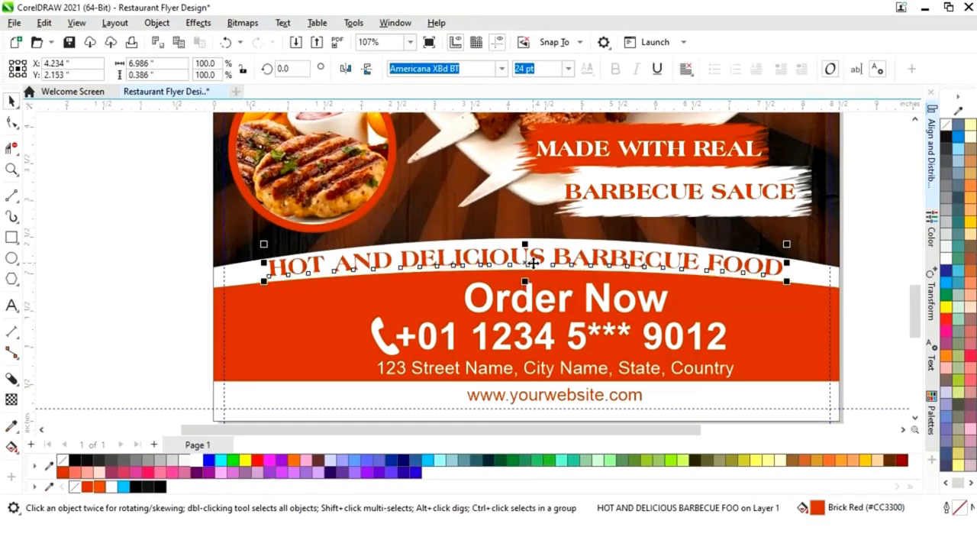
pyautogui.press('Down')
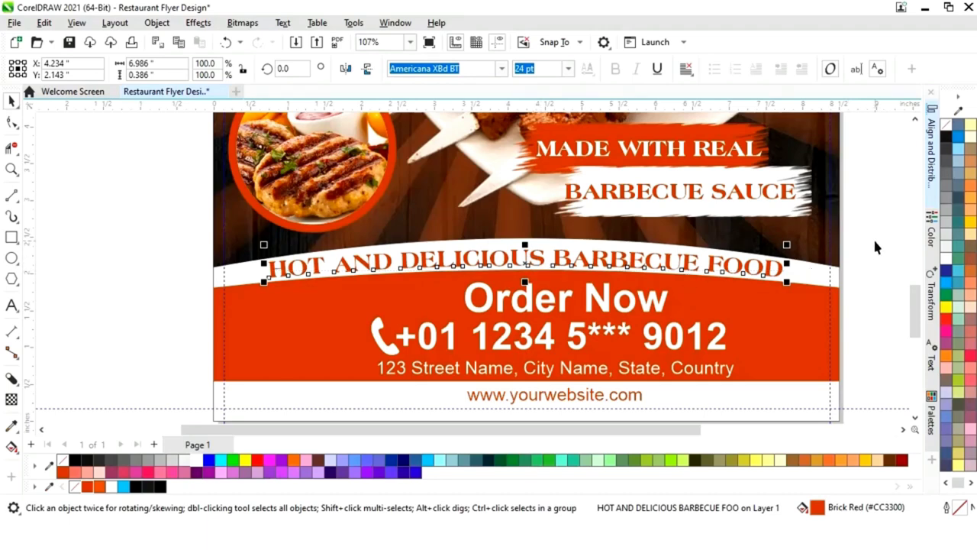
pyautogui.click(871, 245)
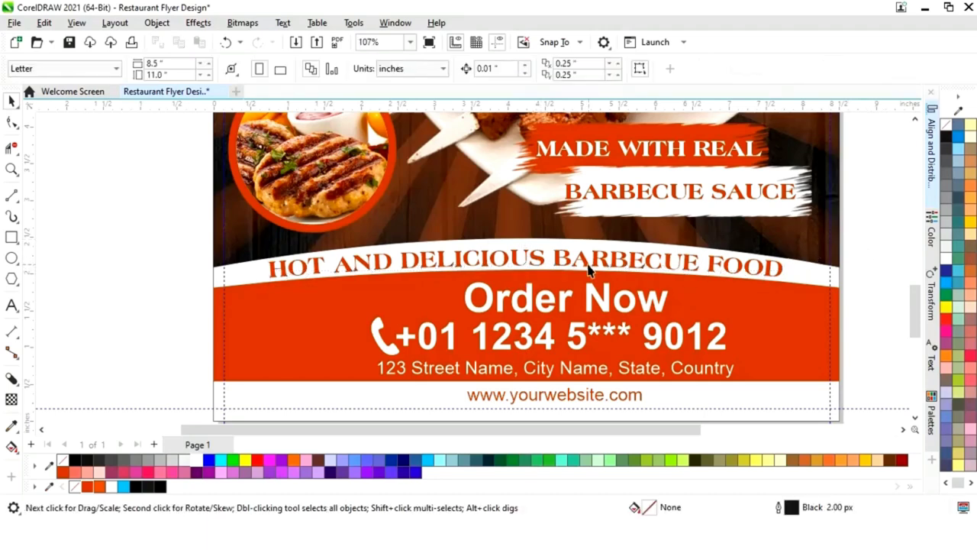
pyautogui.press('F4')
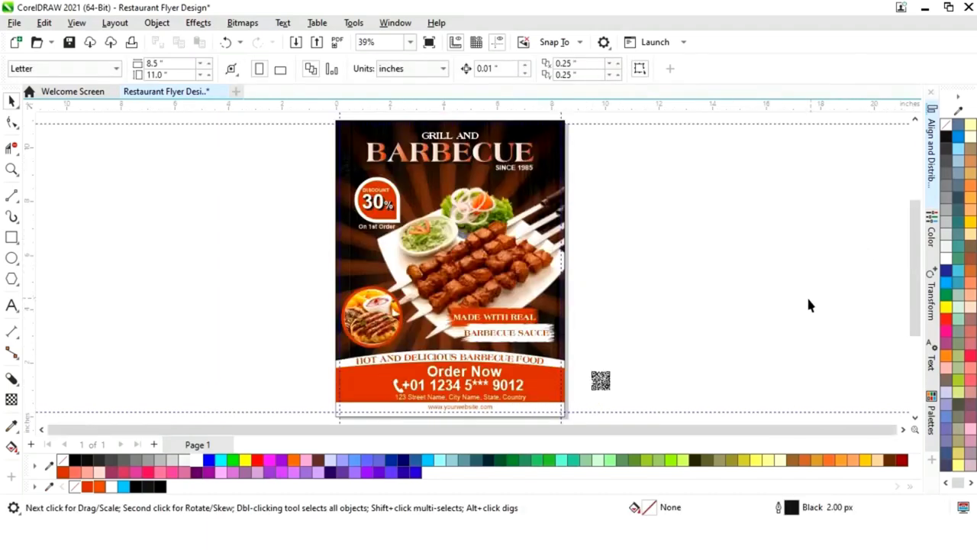
# Group the phone icon with the phone number in the footer
pyautogui.press('z')
pyautogui.moveTo(595, 402); pyautogui.dragTo(639, 384)
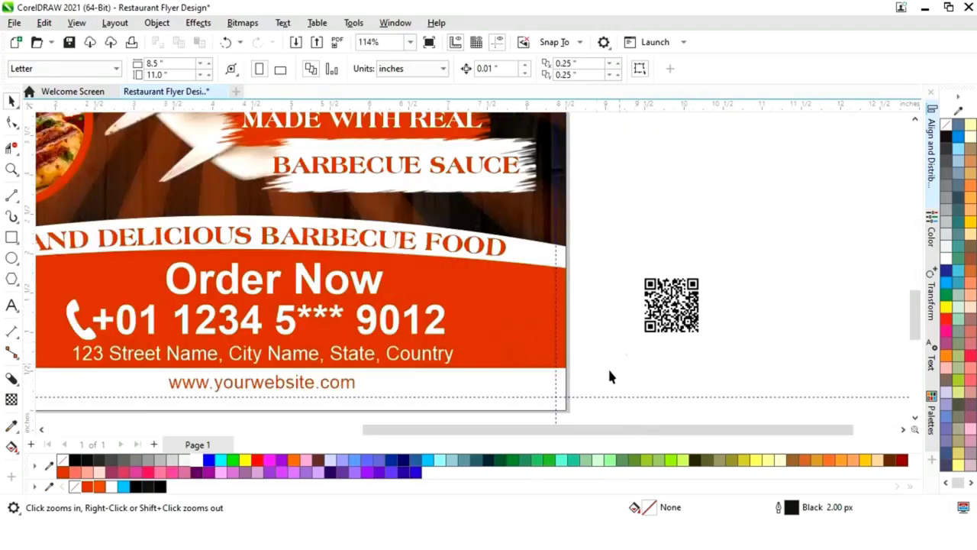
pyautogui.moveTo(583, 433); pyautogui.dragTo(534, 435)
pyautogui.press('space')
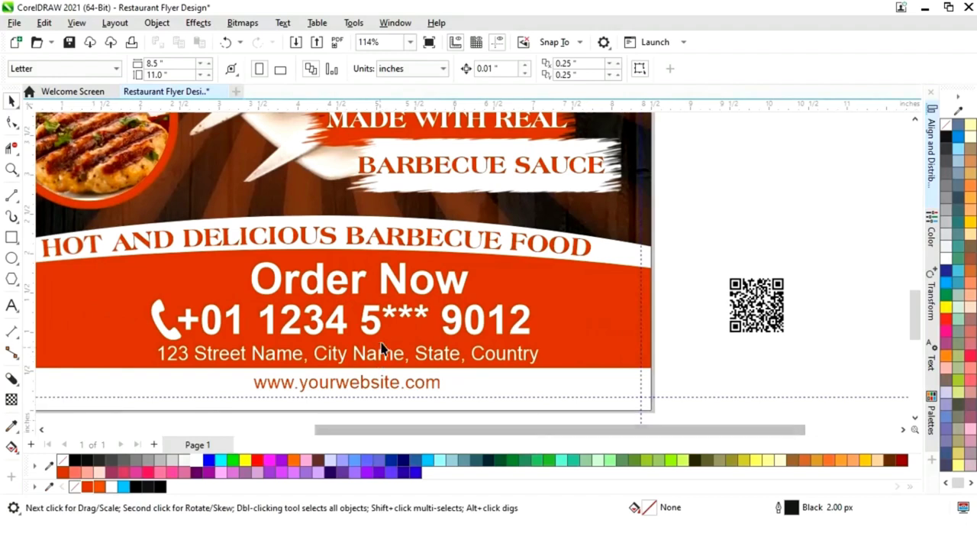
pyautogui.click(379, 325)
pyautogui.keyDown('shift'); pyautogui.click(171, 338); pyautogui.keyUp('shift')
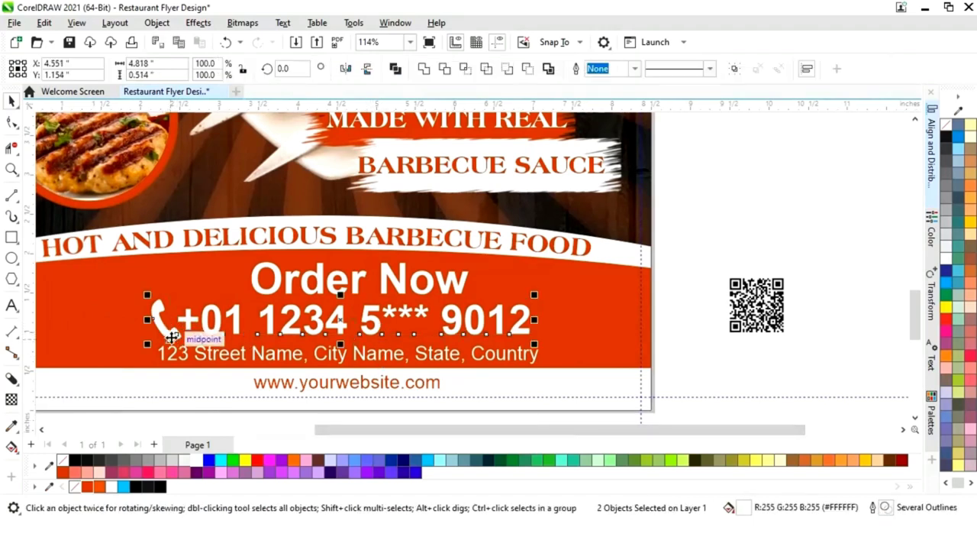
pyautogui.hotkey('ctrl', 'g')
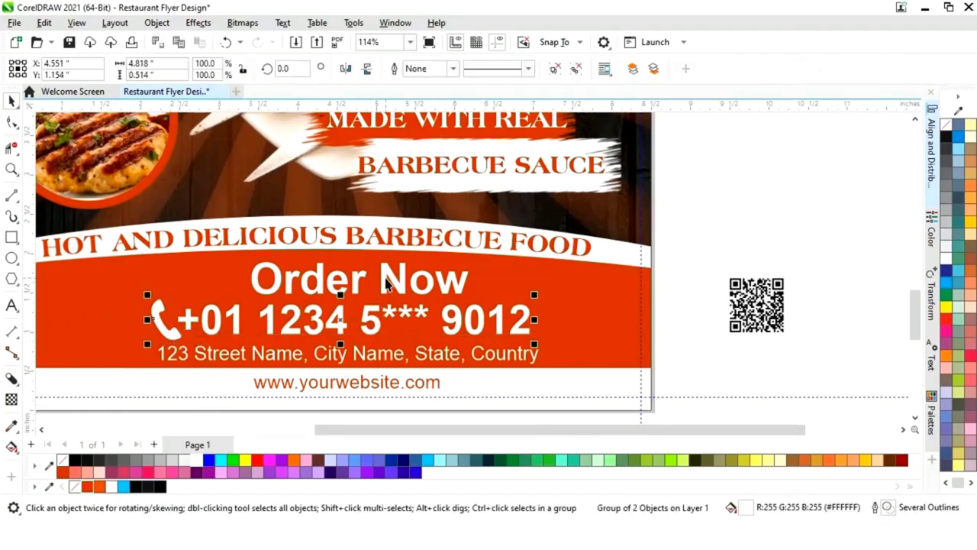
# Centre Order Now, the phone group, the address and the website horizontally on the white footer shape
pyautogui.keyDown('shift'); pyautogui.click(380, 359); pyautogui.keyUp('shift')
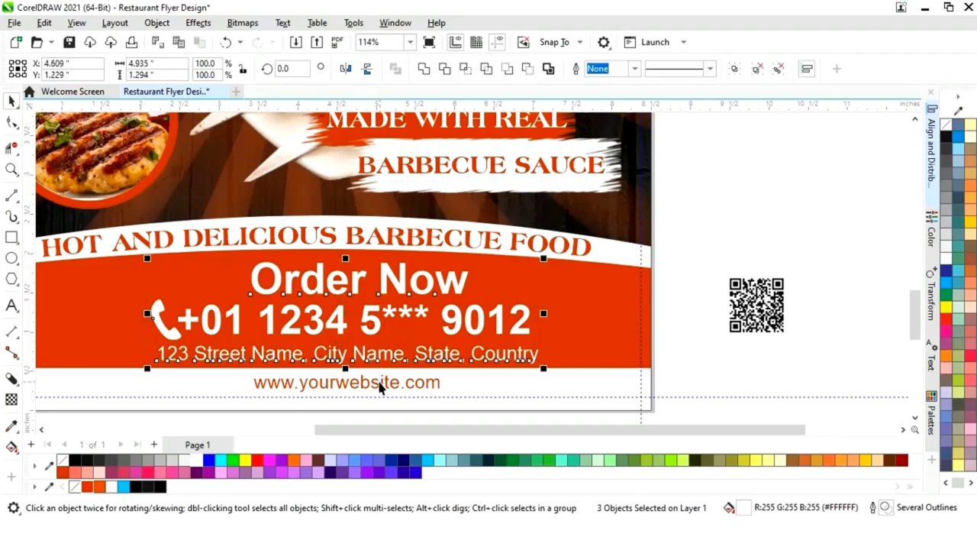
pyautogui.keyDown('shift'); pyautogui.click(378, 386); pyautogui.keyUp('shift')
pyautogui.keyDown('shift'); pyautogui.click(574, 393); pyautogui.keyUp('shift')
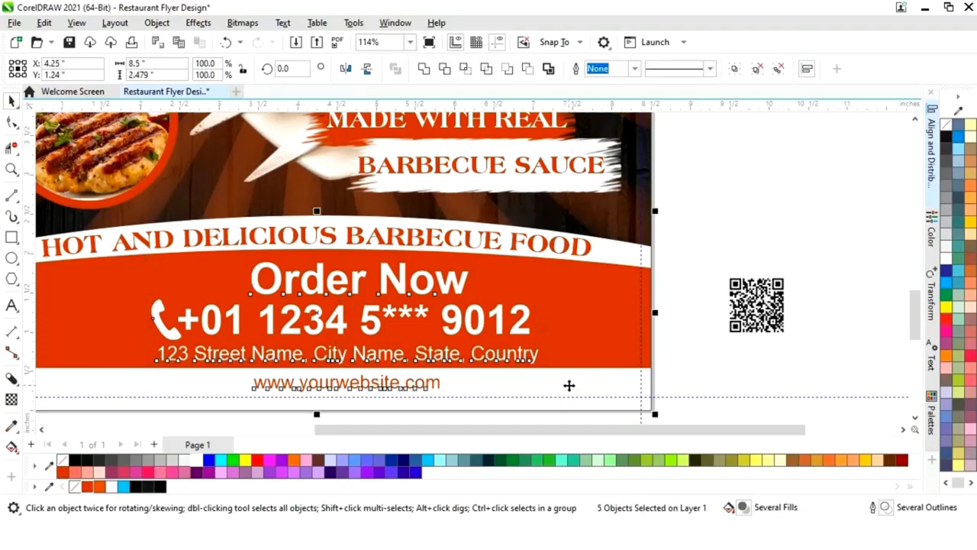
pyautogui.press('c')
pyautogui.click(704, 372)
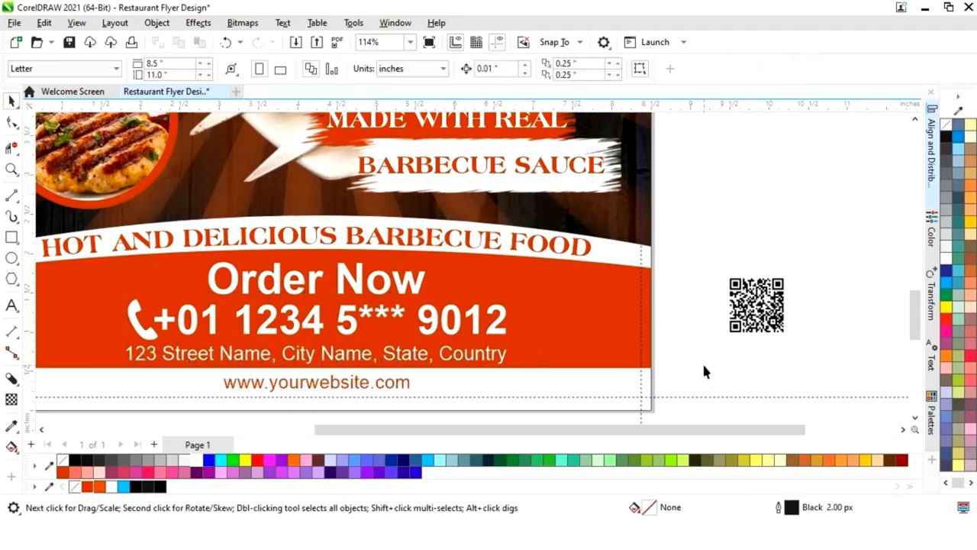
# Draw a square of about 0.965 inches at the footer's right end, fill it white and remove its outline
pyautogui.click(11, 239)
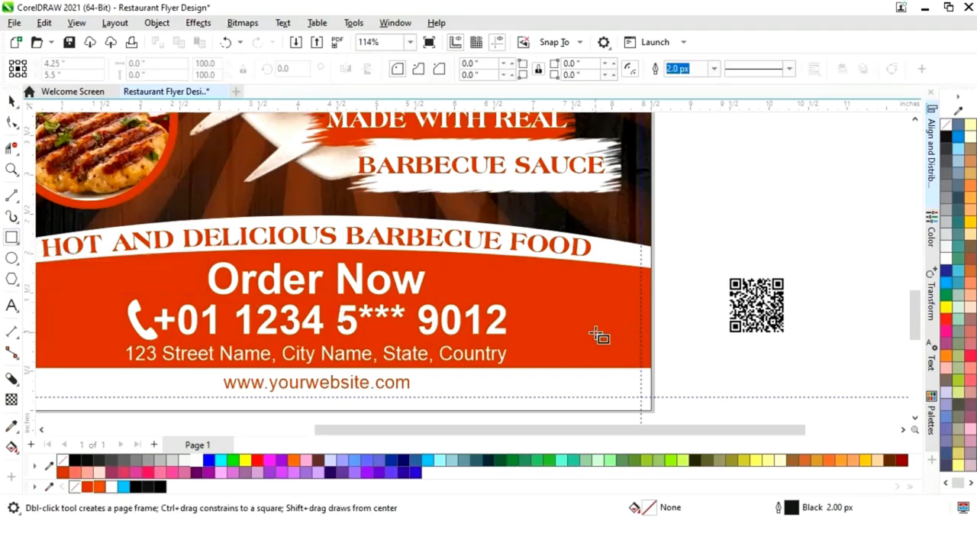
pyautogui.moveTo(560, 330); pyautogui.dragTo(602, 371)
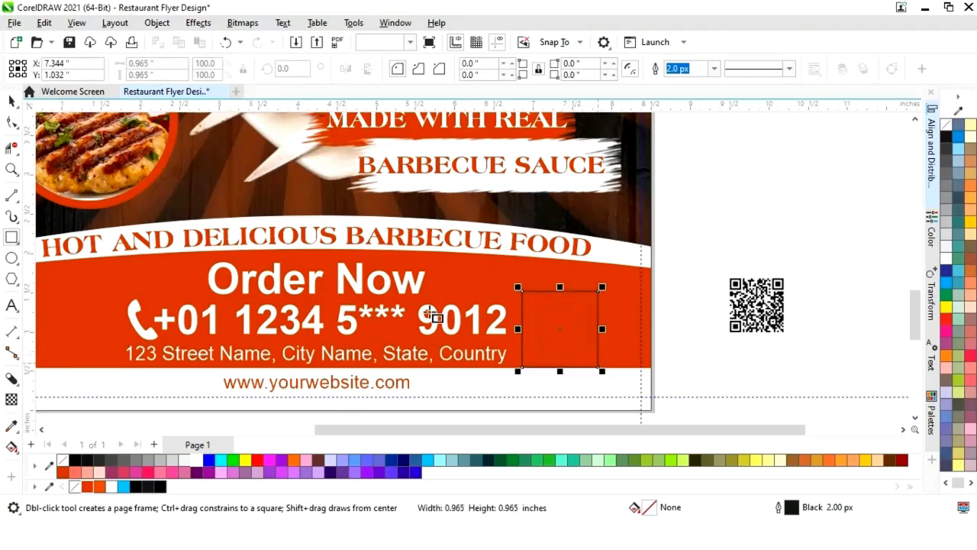
pyautogui.click(12, 122)
pyautogui.click(10, 103)
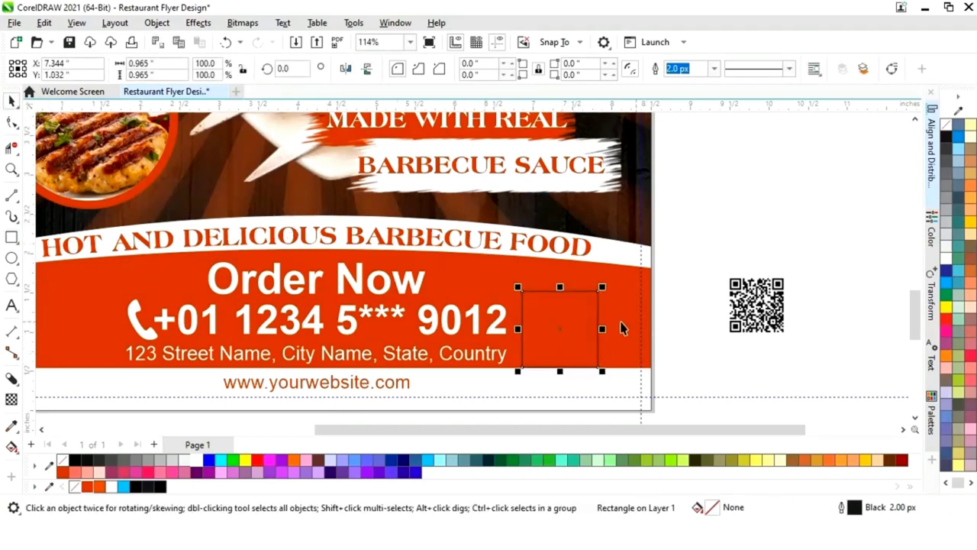
pyautogui.moveTo(551, 329); pyautogui.dragTo(584, 337)
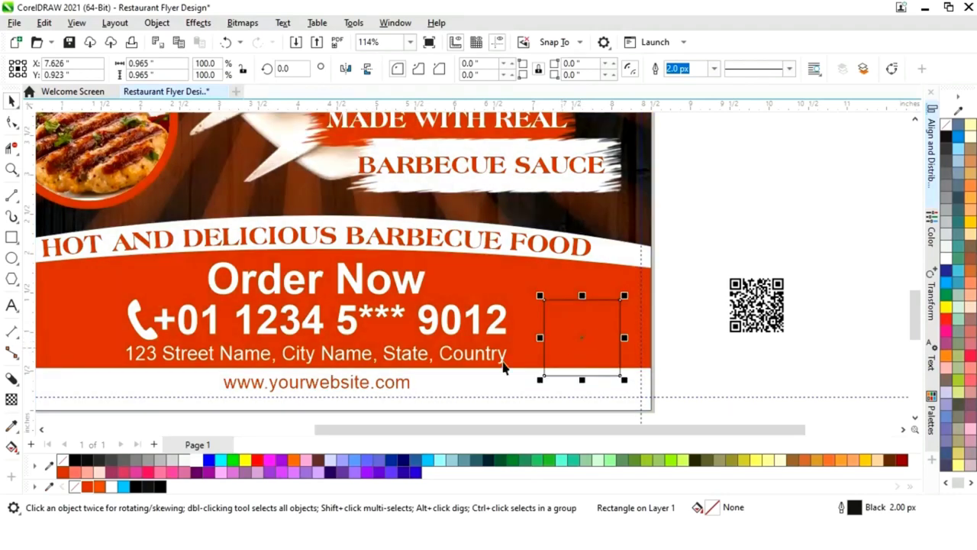
pyautogui.click(197, 460)
pyautogui.rightClick(61, 461)
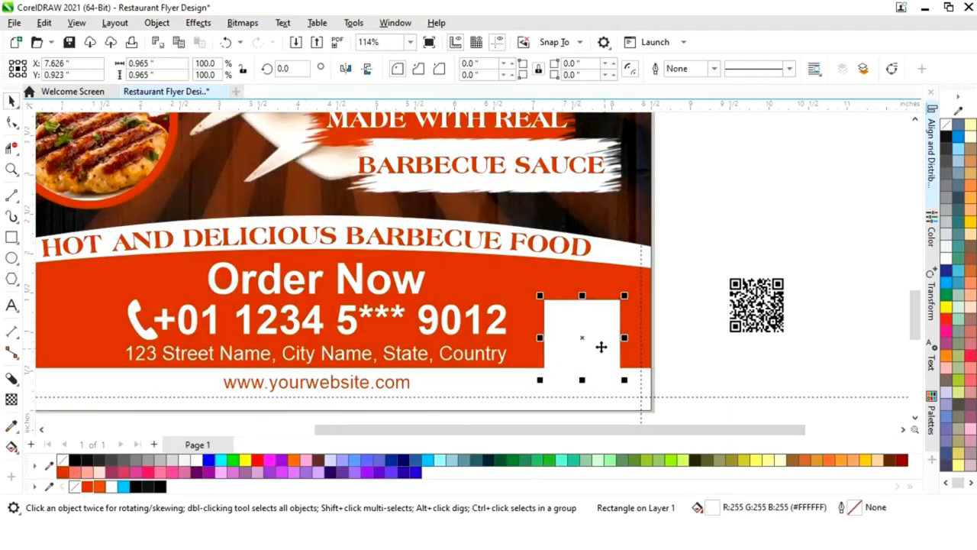
# Make a centred copy of the white square scaled to about 0.838 inches and fill it brick red
pyautogui.moveTo(628, 296); pyautogui.dragTo(625, 305)
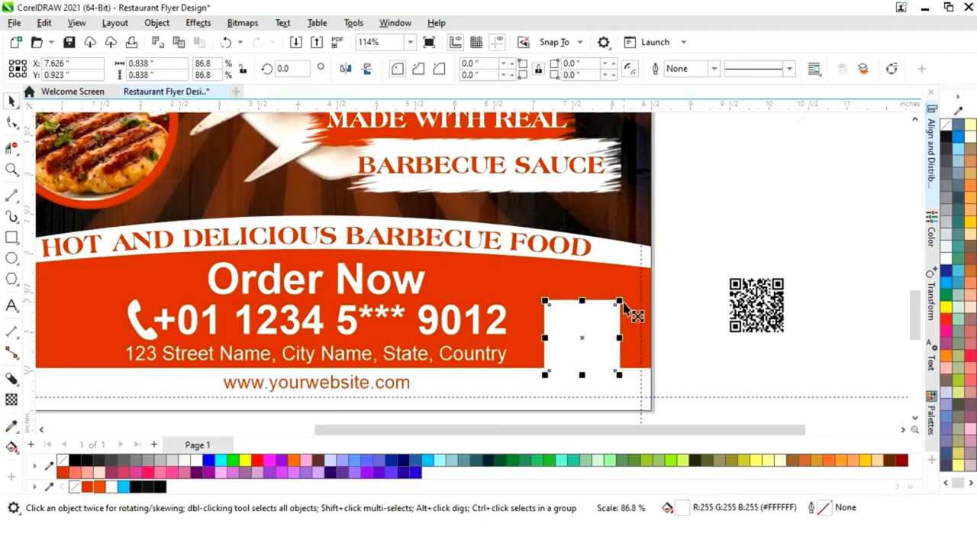
pyautogui.click(90, 486)
# Move the QR code from beside the page onto the brick red square in the footer
pyautogui.click(731, 334)
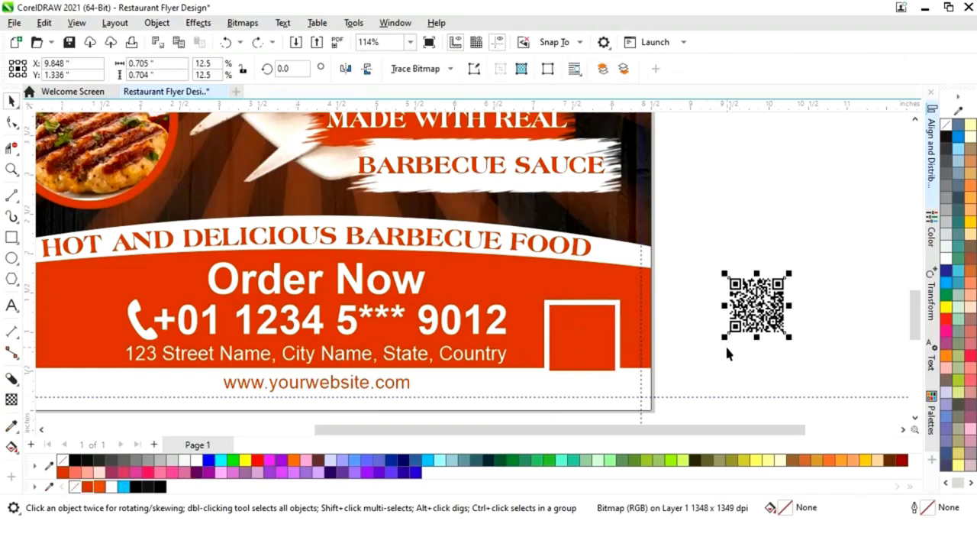
pyautogui.moveTo(756, 305); pyautogui.dragTo(582, 341)
pyautogui.press('F4')
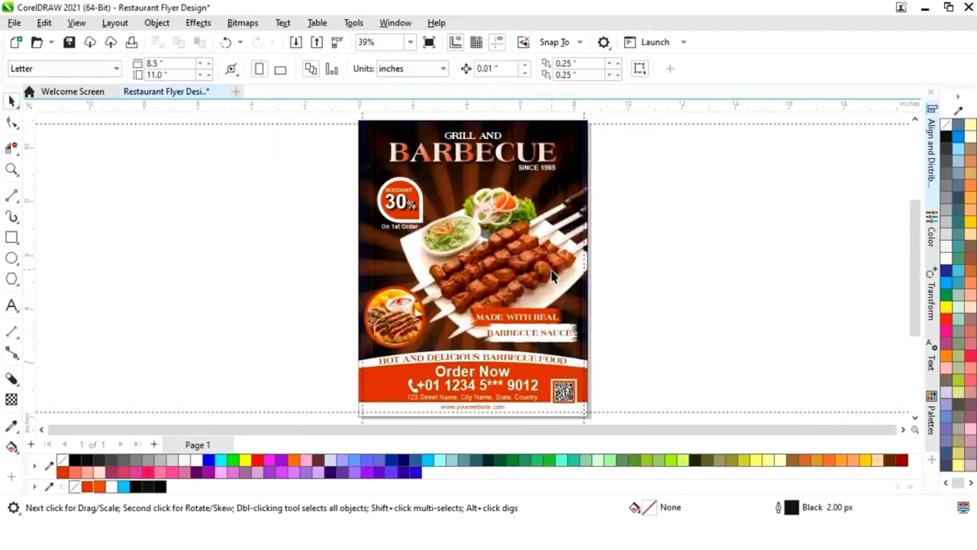
# Add a drop shadow to the kebab platter image, running straight down at 270 degrees with a stretch of about 108
pyautogui.click(573, 281)
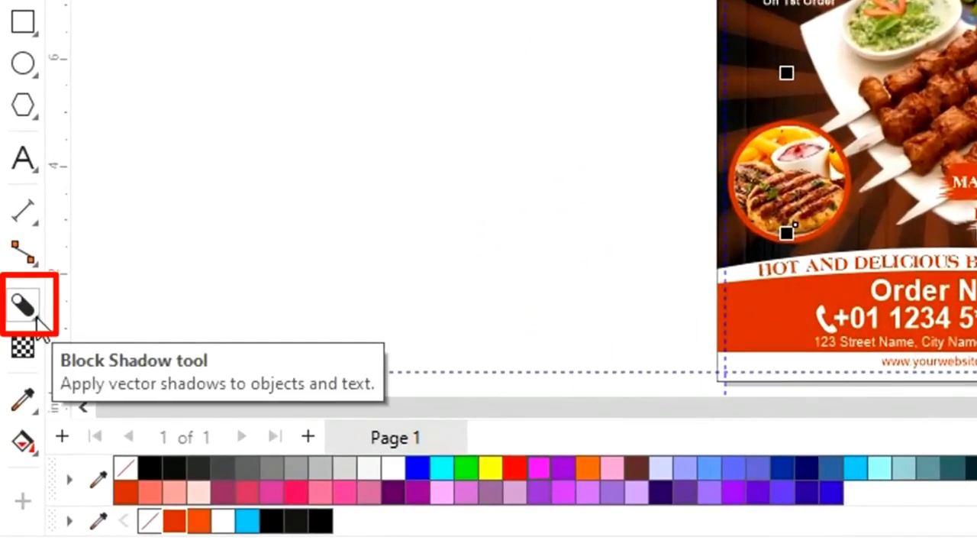
pyautogui.click(36, 319)
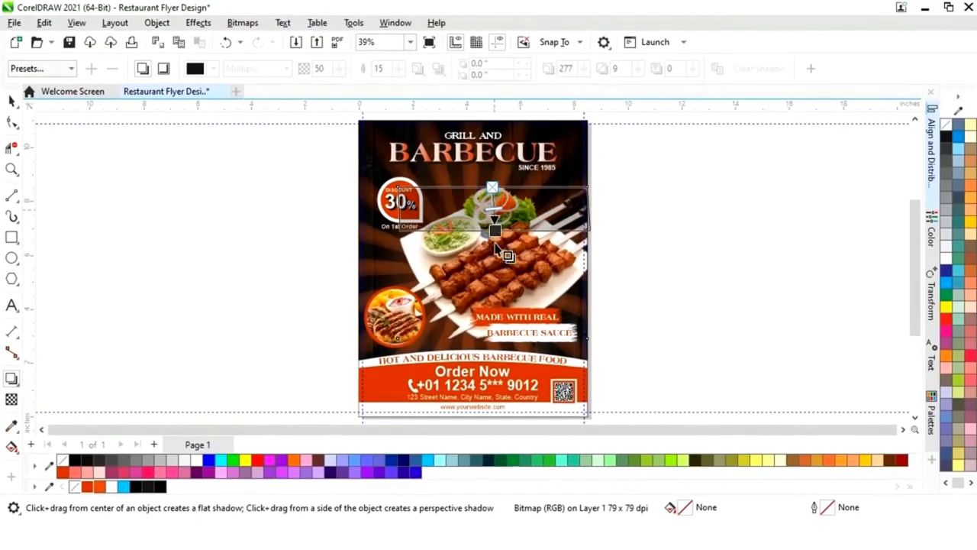
pyautogui.moveTo(604, 136); pyautogui.dragTo(604, 331)
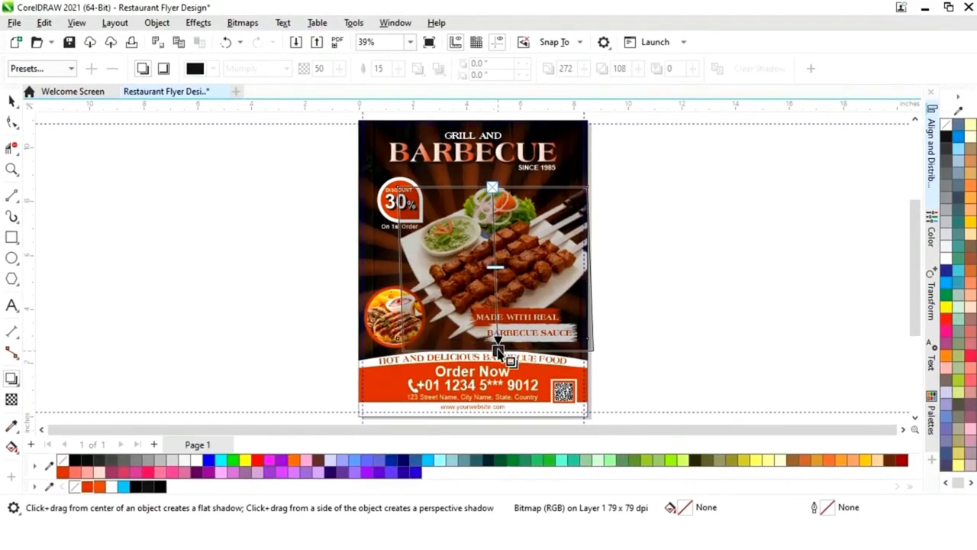
pyautogui.moveTo(497, 352); pyautogui.dragTo(494, 351)
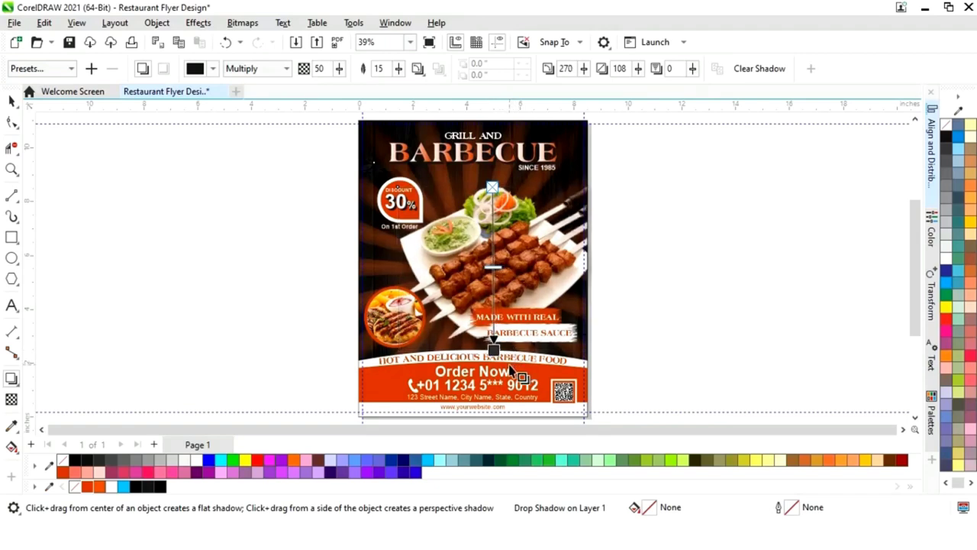
# Add a drop shadow to the discount badge's inner brick red shape, running straight down at 270 degrees with a stretch of about 109
pyautogui.press('F2')
pyautogui.moveTo(339, 162); pyautogui.dragTo(478, 233)
pyautogui.click(464, 240)
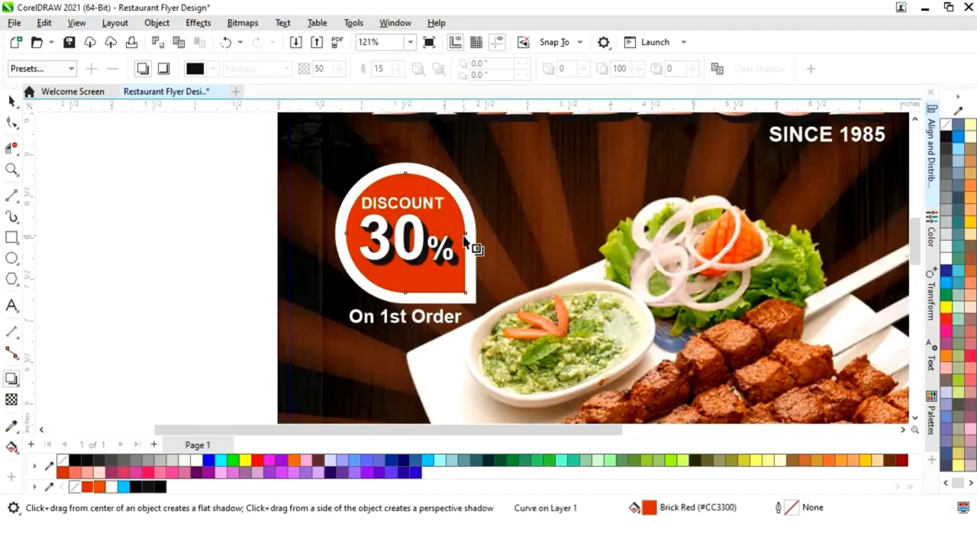
pyautogui.moveTo(405, 176); pyautogui.dragTo(406, 302)
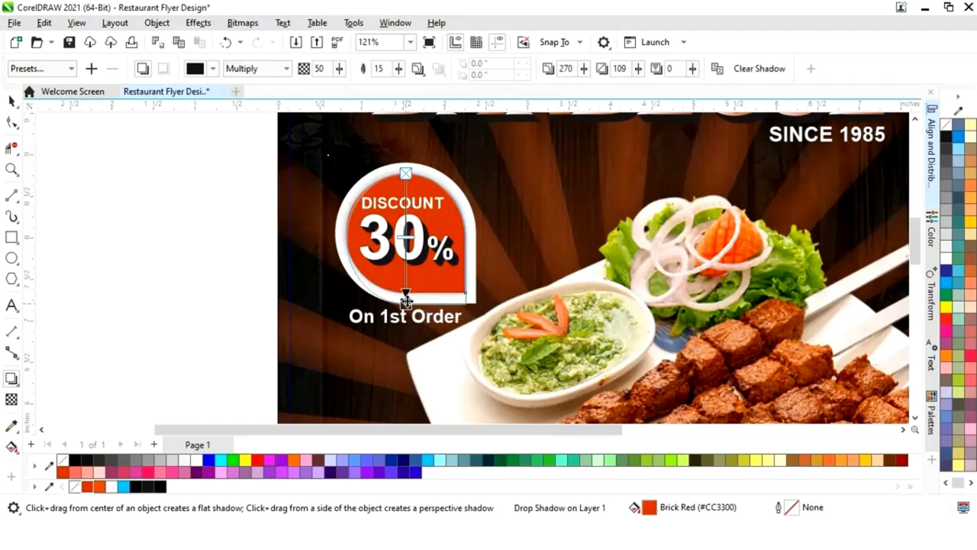
pyautogui.press('space')
pyautogui.click(179, 231)
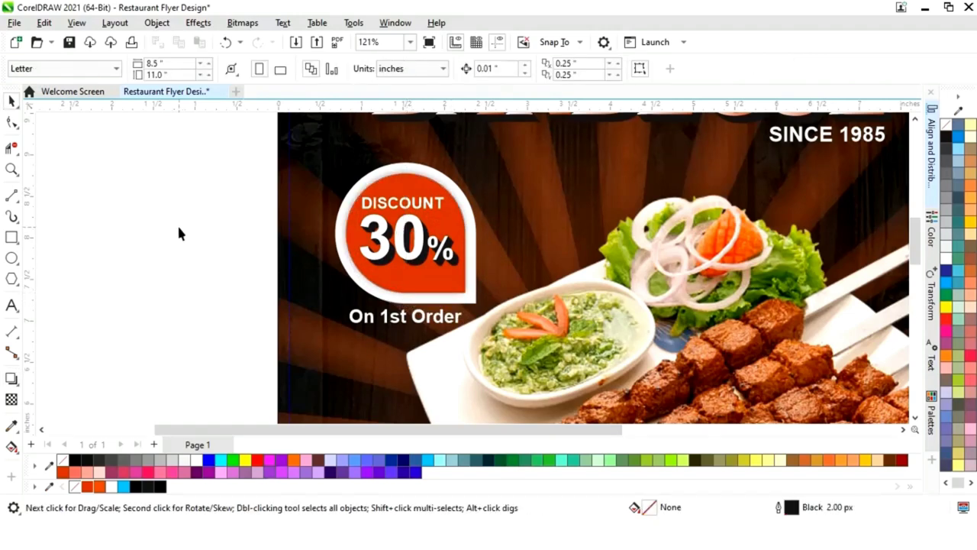
# Add a drop shadow to the red circle framing the grilled meat photo, at 270 degrees with a stretch of about 105
pyautogui.hotkey('shift', 'F4')
pyautogui.press('z')
pyautogui.moveTo(301, 255); pyautogui.dragTo(475, 365)
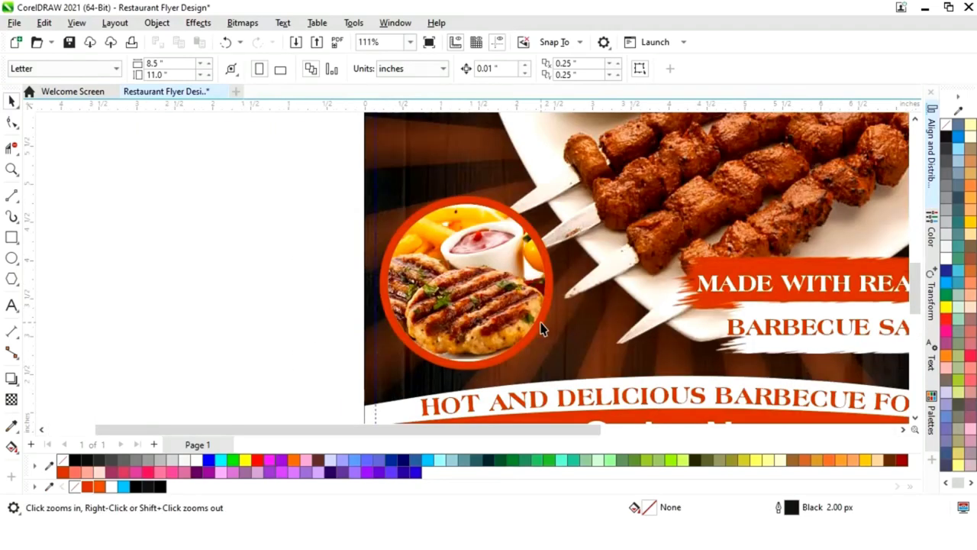
pyautogui.press('space')
pyautogui.click(541, 328)
pyautogui.click(11, 377)
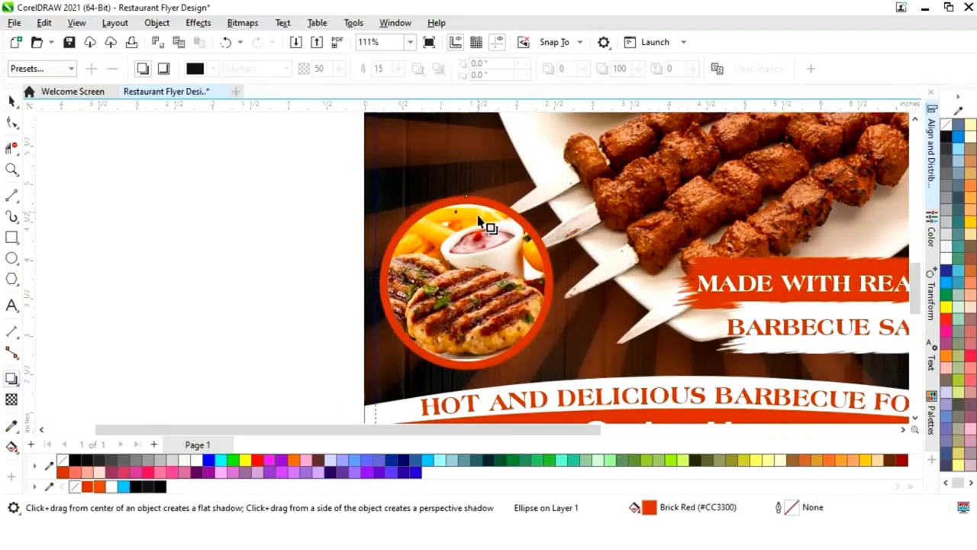
pyautogui.moveTo(466, 197); pyautogui.dragTo(466, 378)
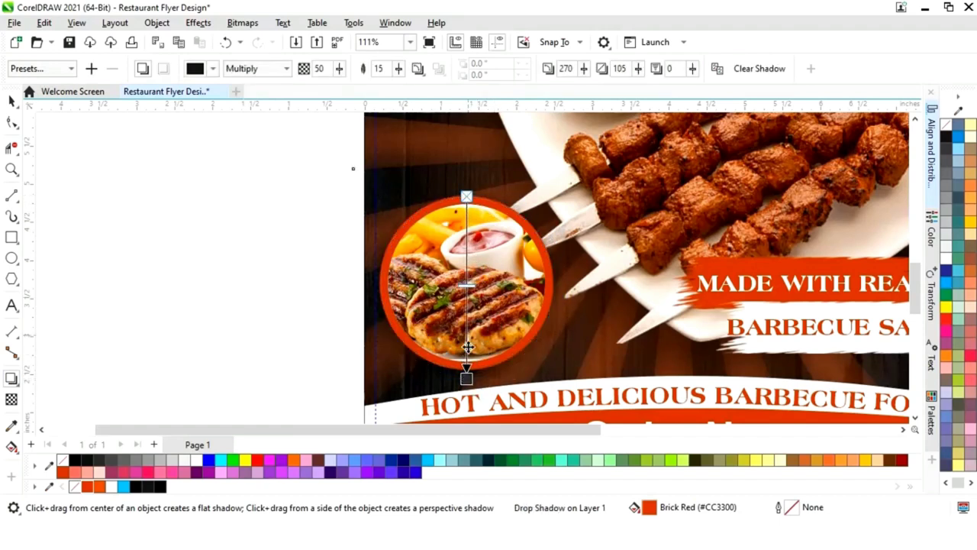
pyautogui.click(11, 100)
pyautogui.click(249, 260)
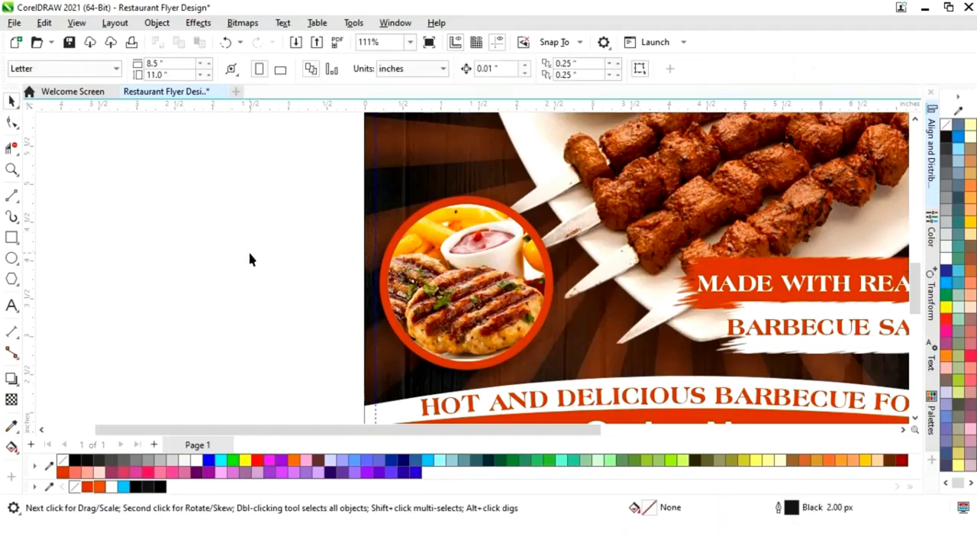
# Shrink the MADE WITH REAL text about its centre and set its font size to 18 pt
pyautogui.hotkey('shift', 'F4')
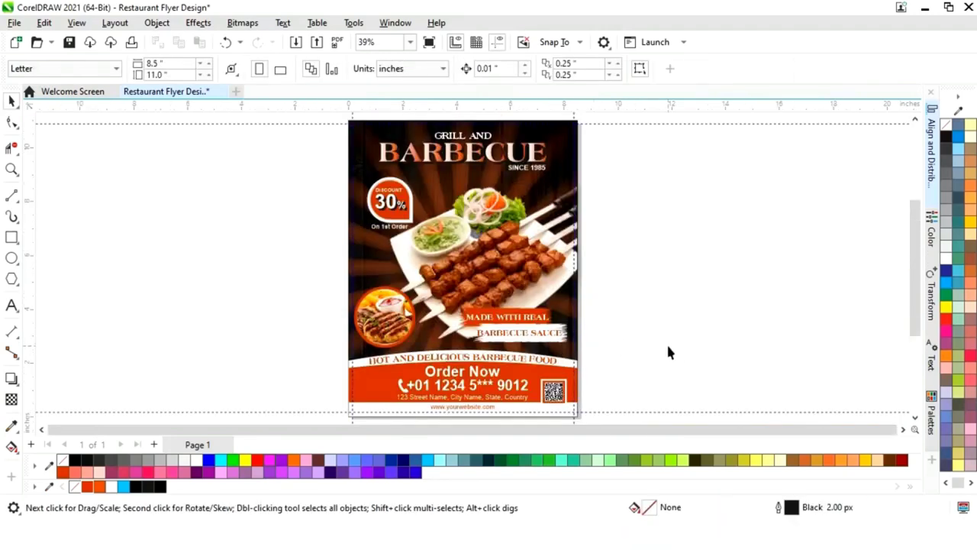
pyautogui.press('z')
pyautogui.moveTo(457, 291); pyautogui.dragTo(588, 356)
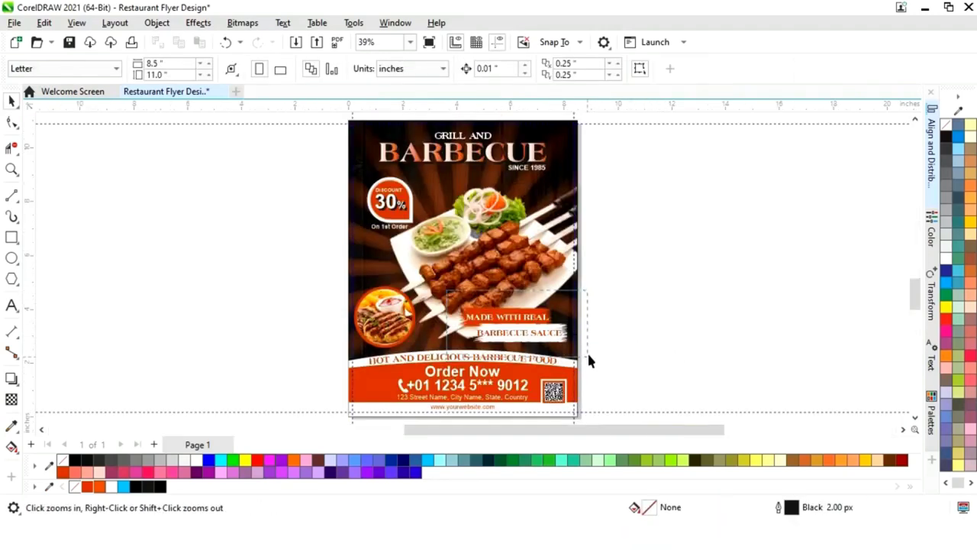
pyautogui.press('space')
pyautogui.click(602, 246)
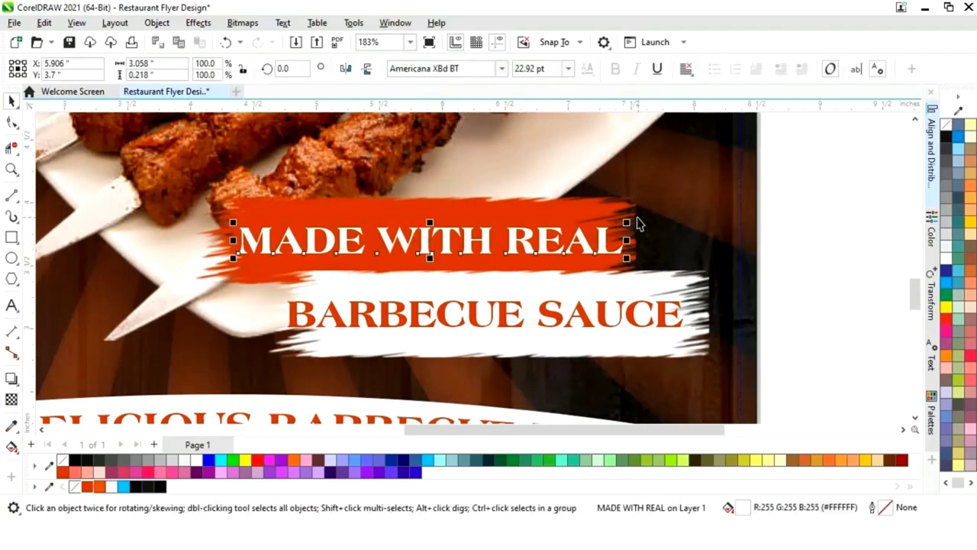
pyautogui.moveTo(635, 224)
pyautogui.mouseDown()
pyautogui.moveTo(624, 226)
pyautogui.moveTo(633, 229)
pyautogui.mouseUp()
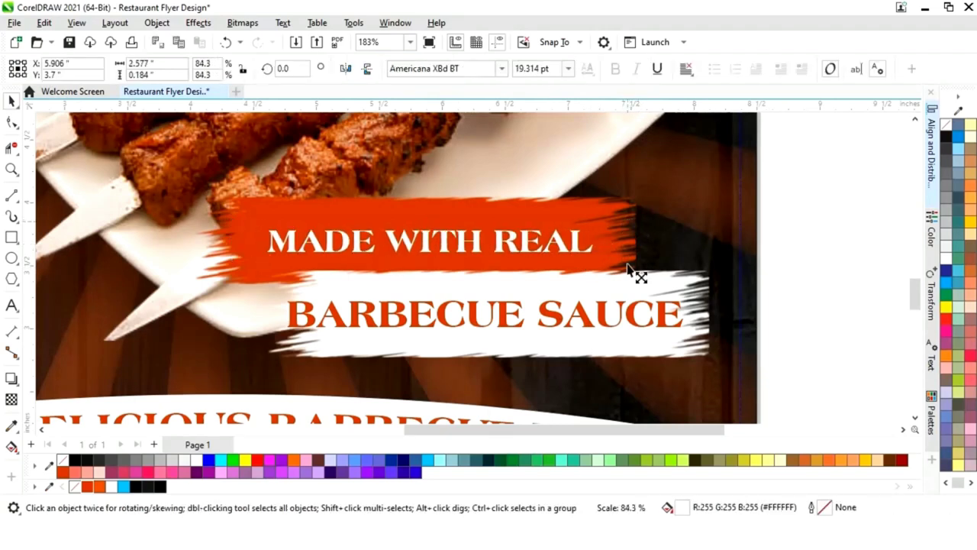
pyautogui.click(622, 325)
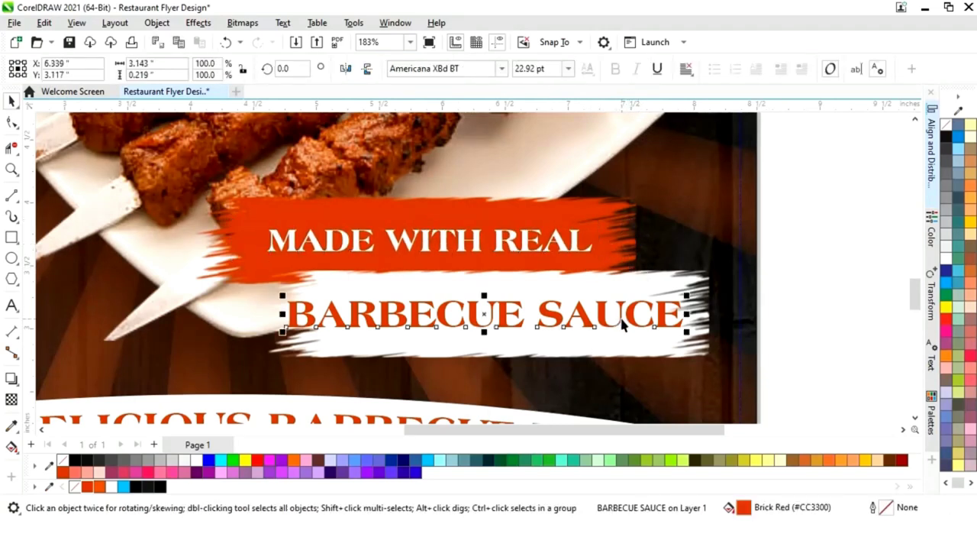
pyautogui.click(513, 244)
pyautogui.click(568, 68)
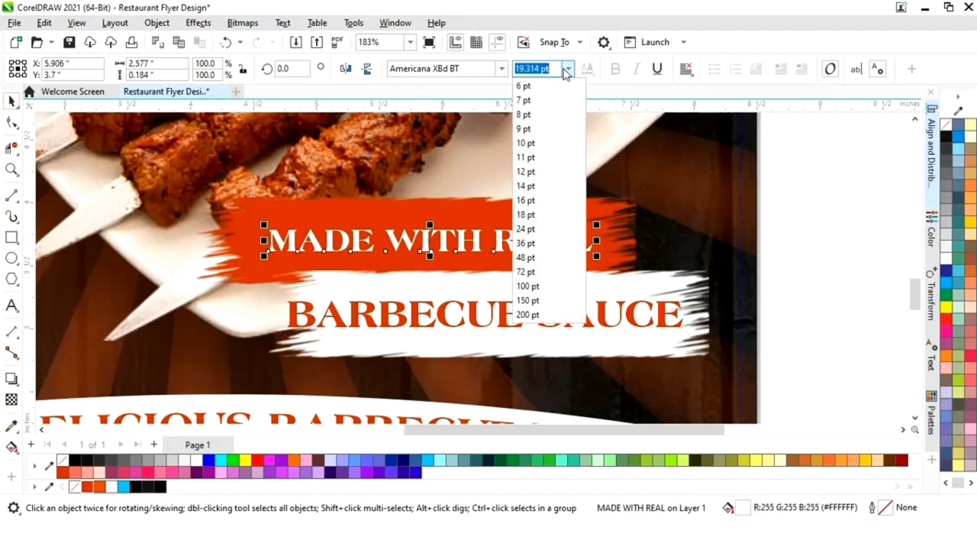
pyautogui.click(529, 215)
# Set the BARBECUE SAUCE text to 18 pt and move it to the middle of the white brush stroke
pyautogui.click(547, 317)
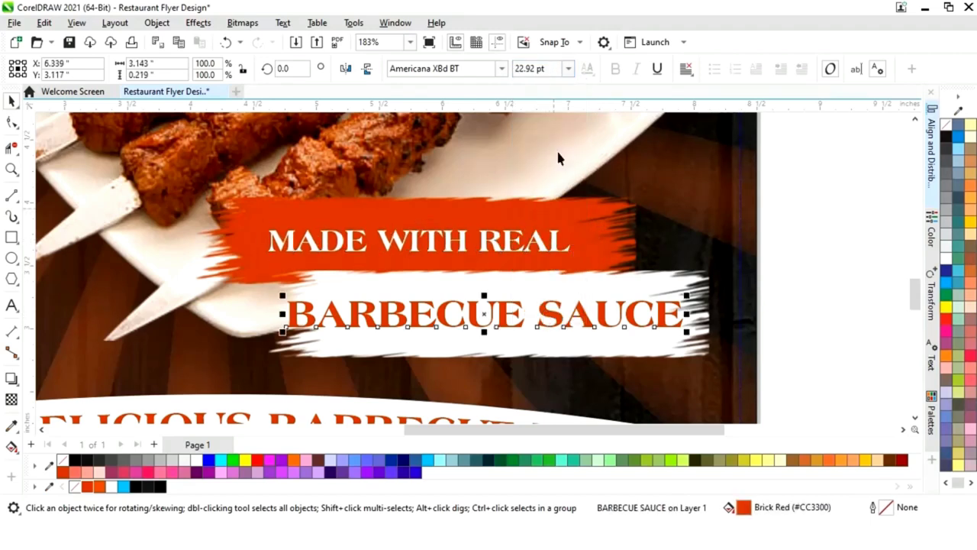
pyautogui.click(568, 69)
pyautogui.click(530, 216)
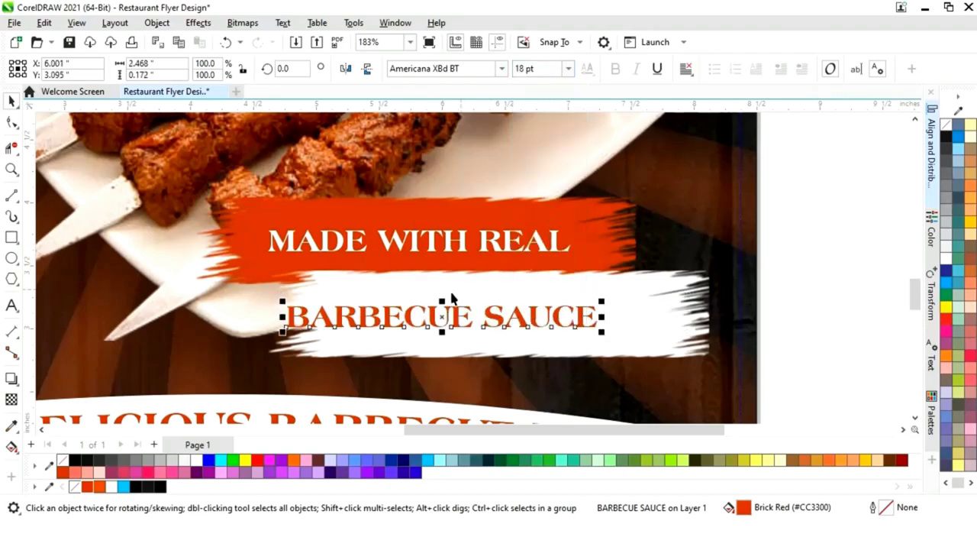
pyautogui.moveTo(448, 316); pyautogui.dragTo(490, 319)
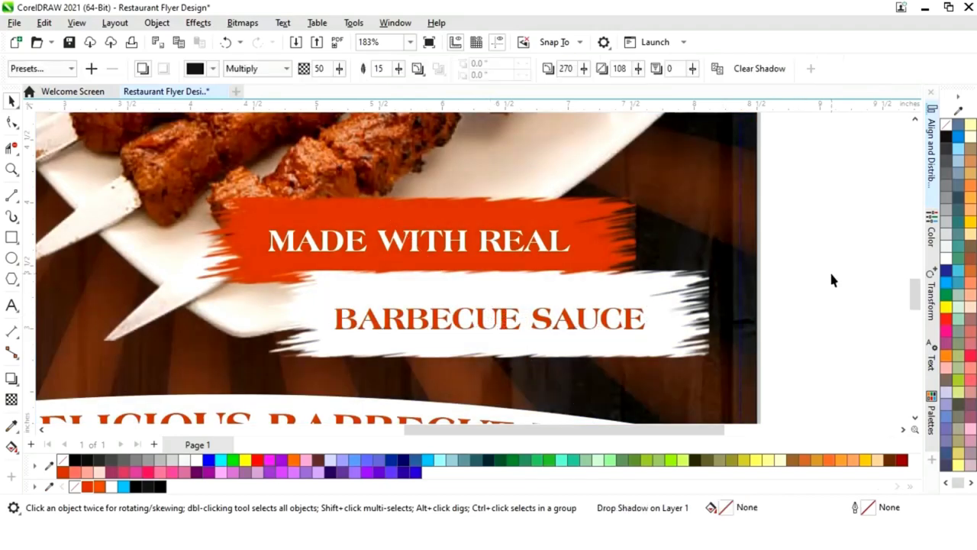
pyautogui.hotkey('shift', 'F4')
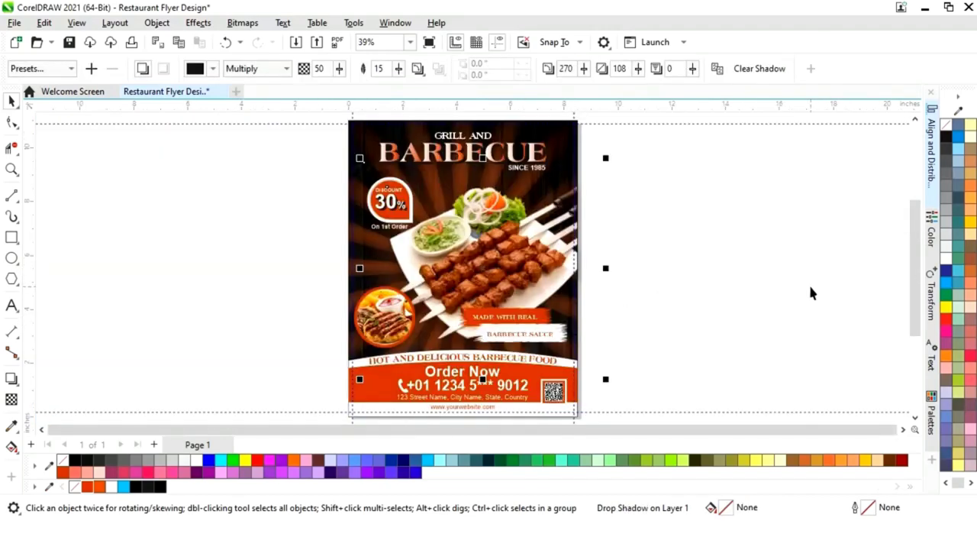
pyautogui.press('F9')
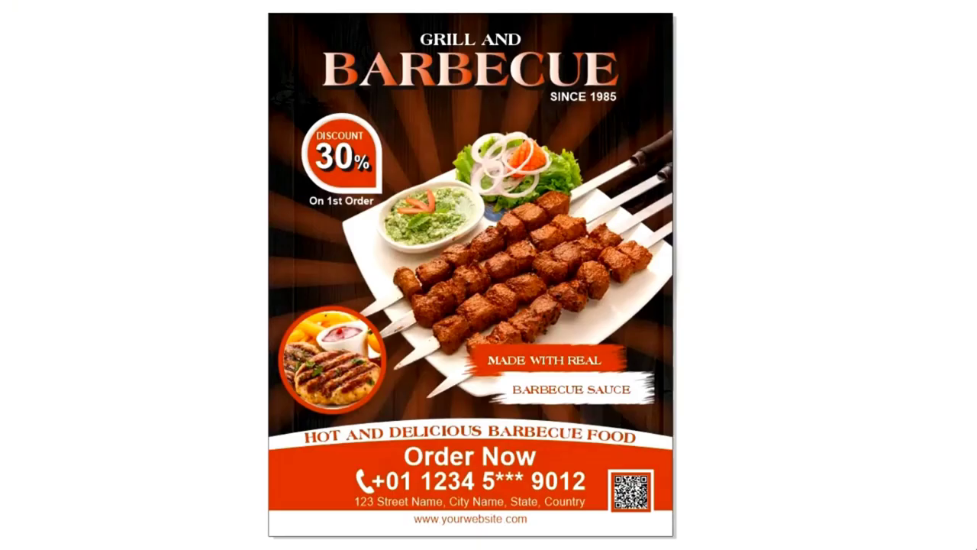